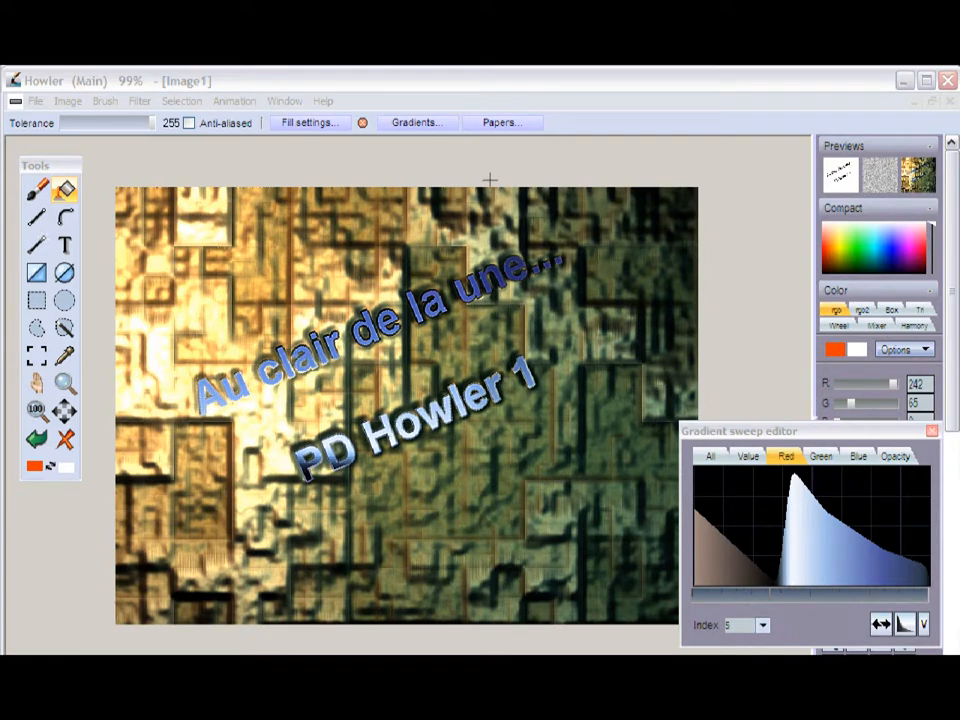
# - Examine the gradient-filled, embossed lettering in the finished sample image at close range and as a whole
pyautogui.click(517, 75)
pyautogui.scroll(4, 395, 343)
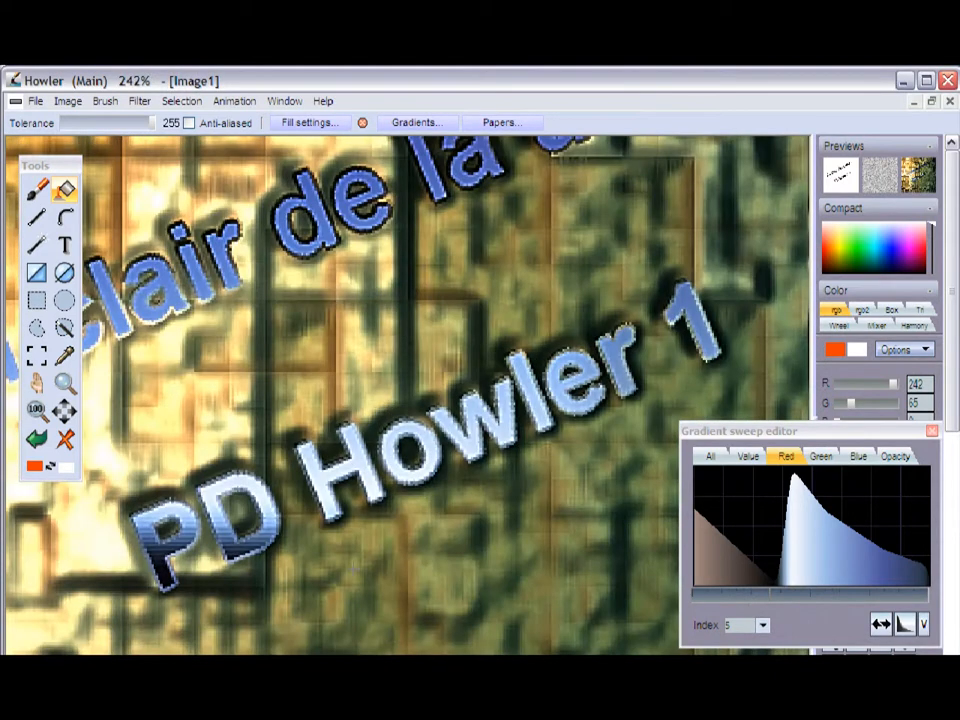
pyautogui.scroll(5, 350, 548)
pyautogui.scroll(-3, 349, 542)
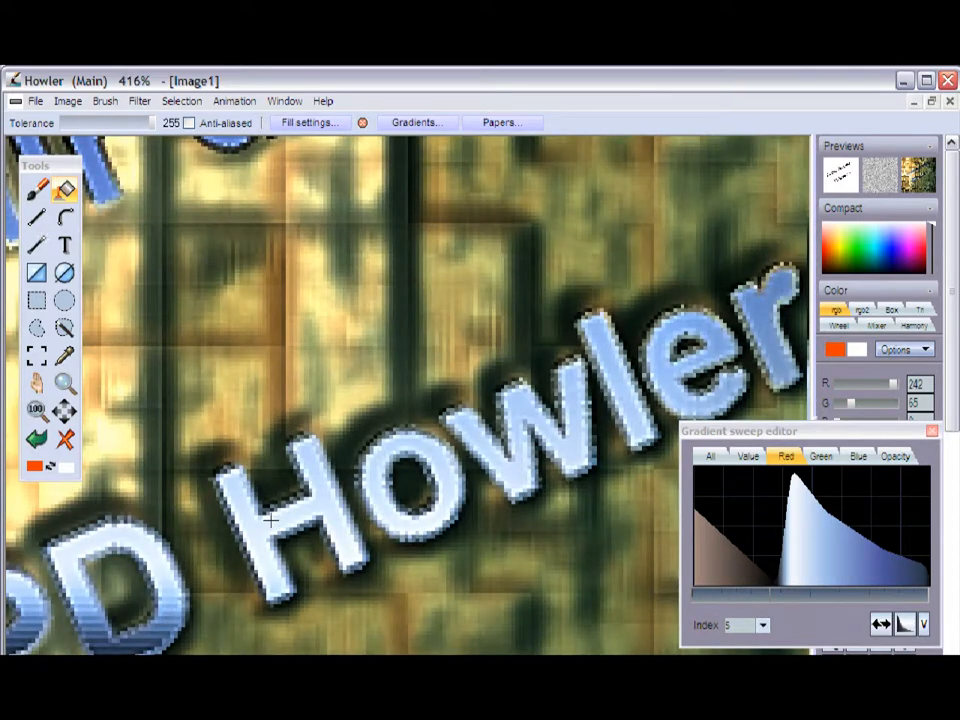
pyautogui.moveTo(270, 519); pyautogui.dragTo(574, 298)
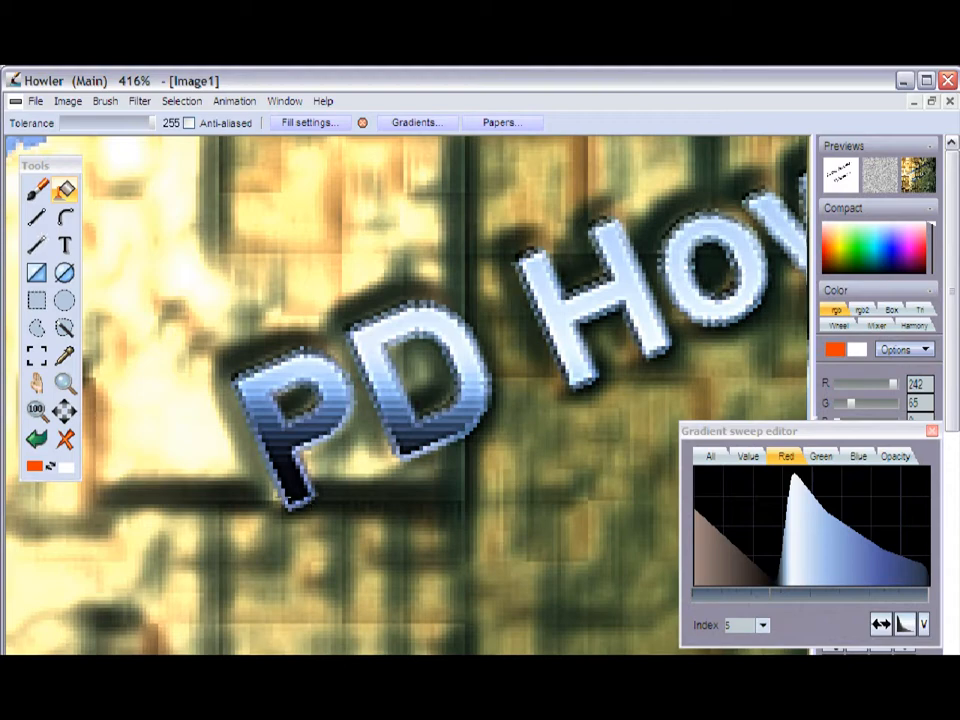
pyautogui.scroll(-4, 452, 396)
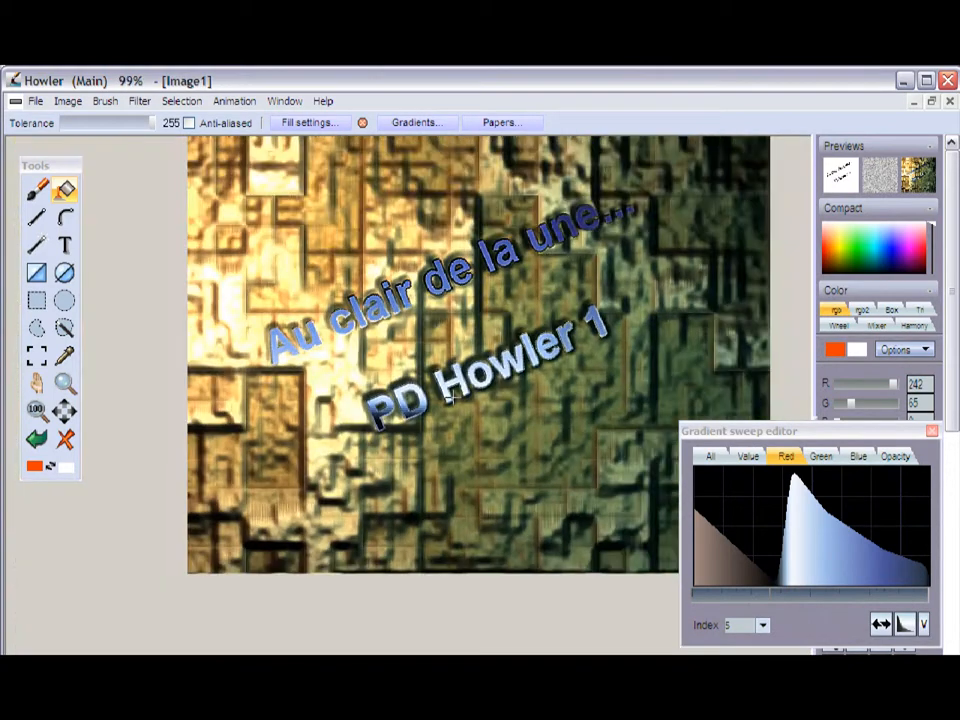
pyautogui.moveTo(449, 278); pyautogui.dragTo(422, 381)
pyautogui.scroll(2, 414, 324)
pyautogui.scroll(1, 414, 324)
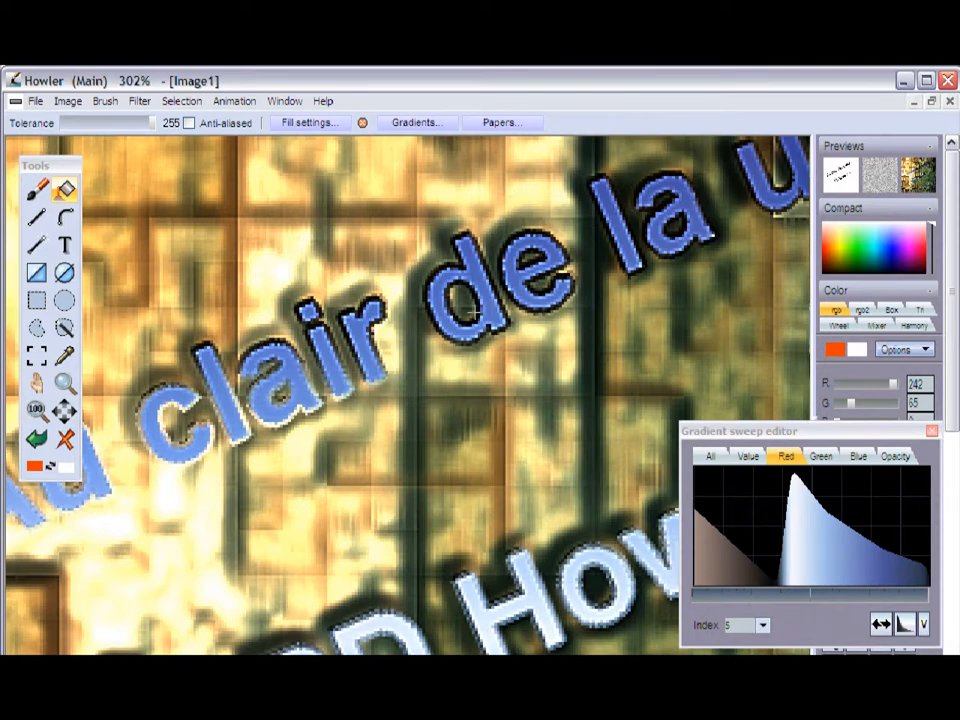
pyautogui.scroll(-3, 473, 314)
pyautogui.moveTo(479, 380); pyautogui.dragTo(457, 357)
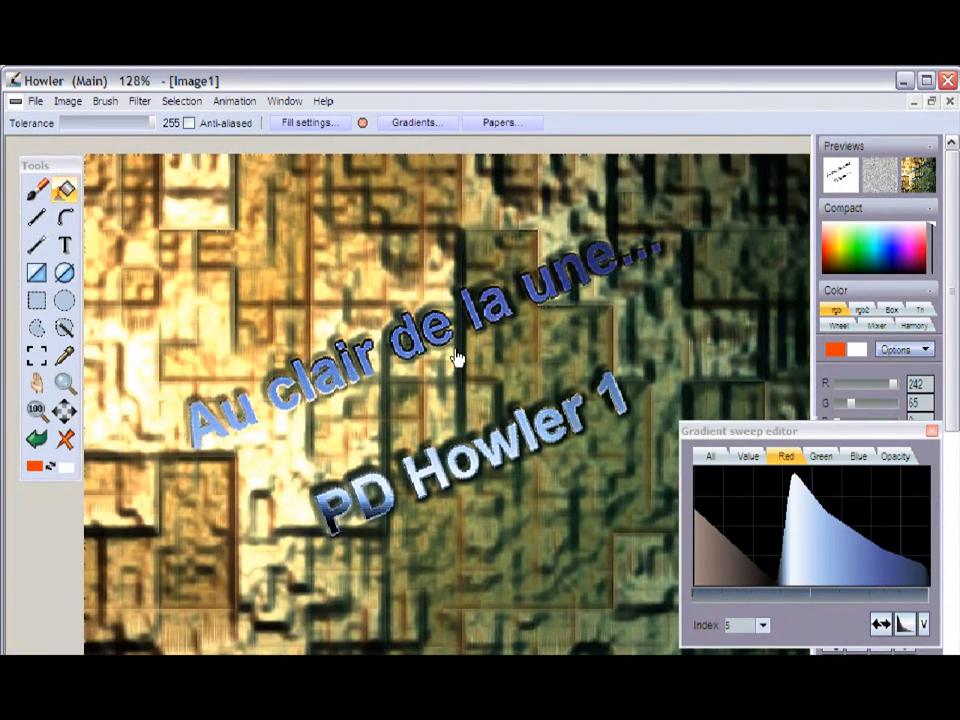
pyautogui.scroll(-1, 455, 357)
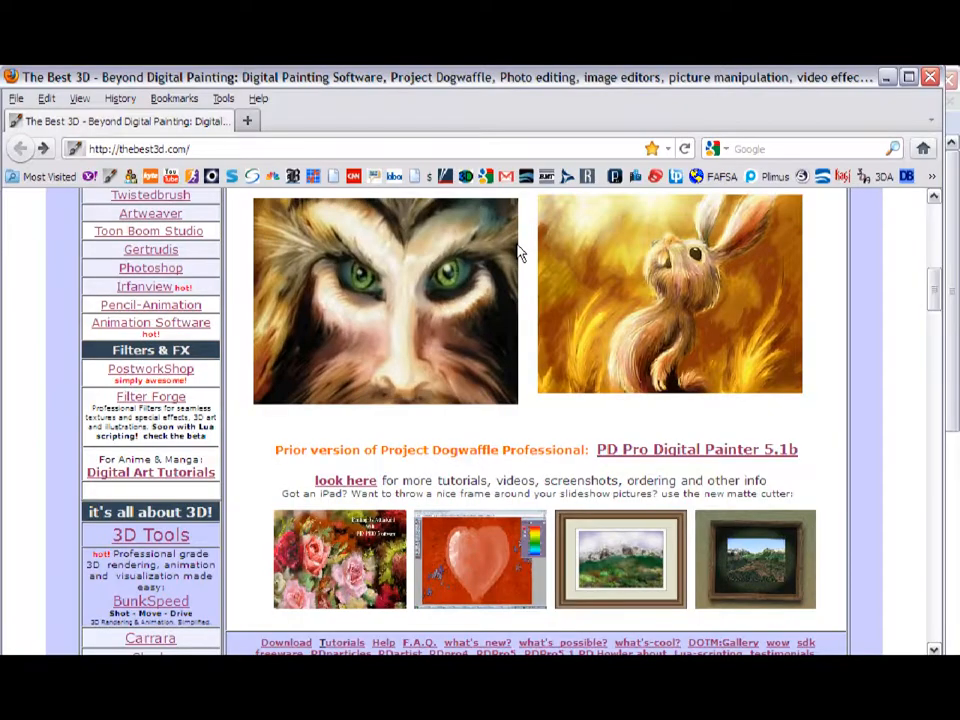
# - Switch to Firefox and open thebest3d.com's Text, Titling & Logos gallery through the Dogwaffle Overview and what's Possible pages
pyautogui.scroll(8, 270, 305)
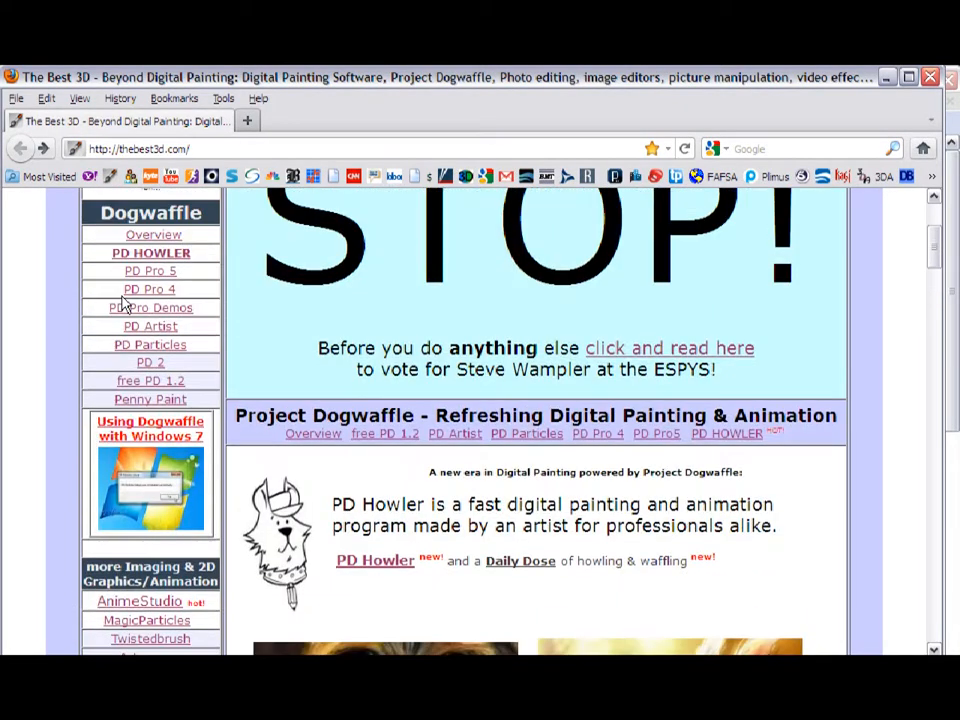
pyautogui.scroll(3, 125, 303)
pyautogui.click(165, 399)
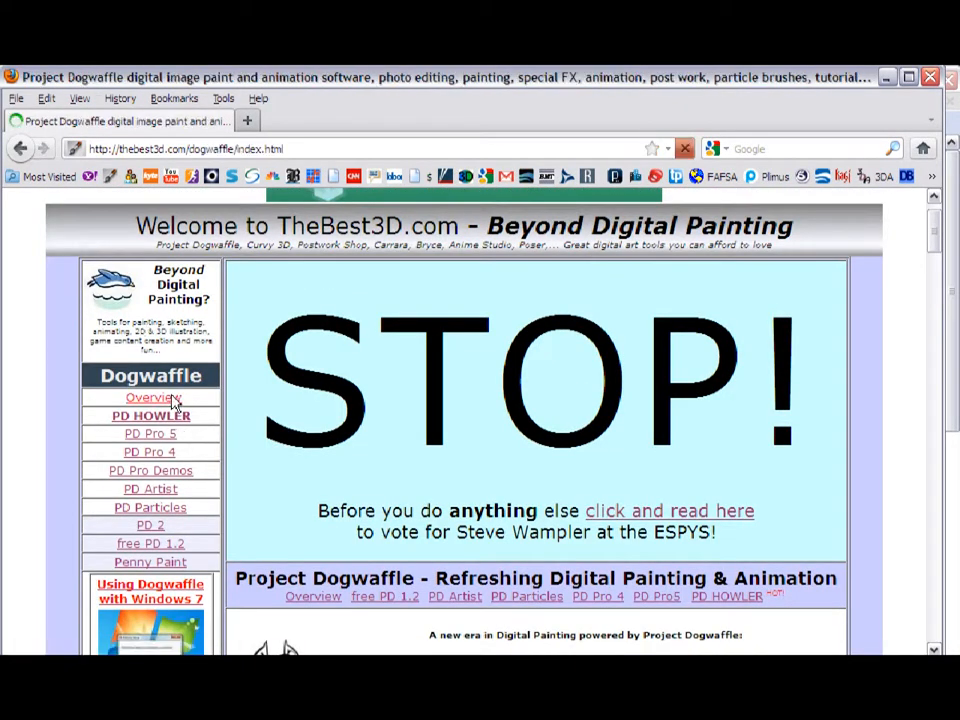
pyautogui.scroll(-1, 200, 510)
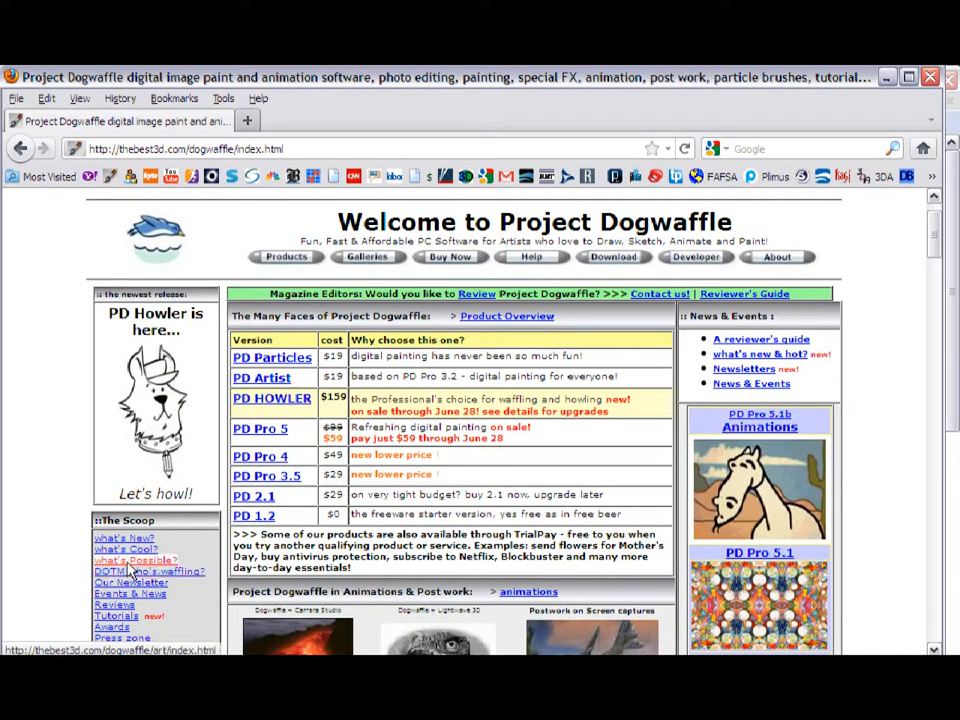
pyautogui.click(131, 569)
pyautogui.scroll(-5, 605, 415)
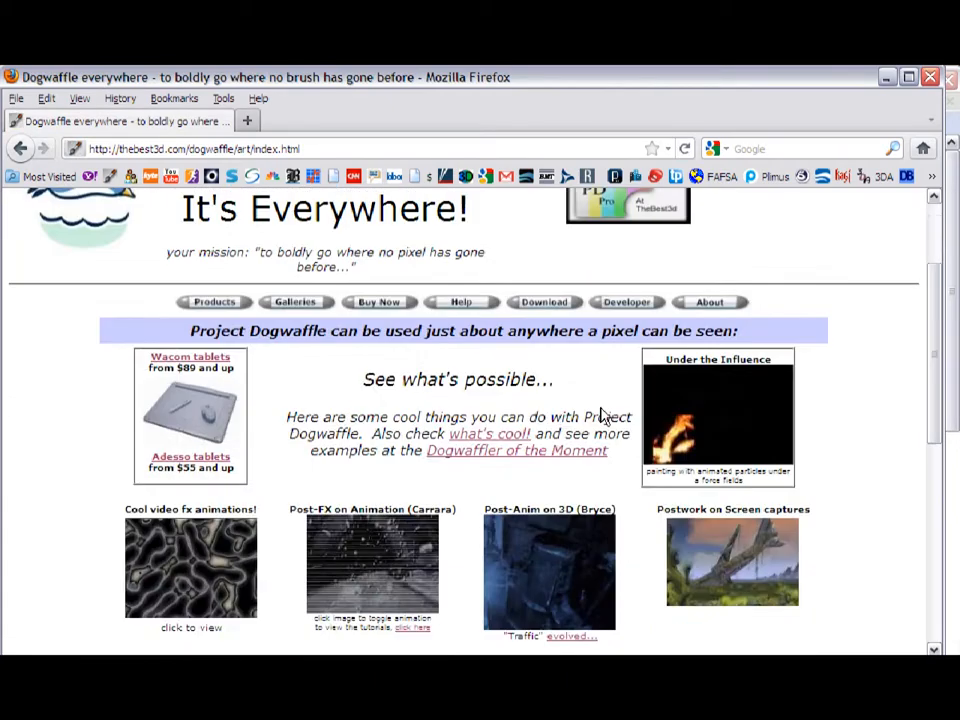
pyautogui.scroll(-5, 800, 449)
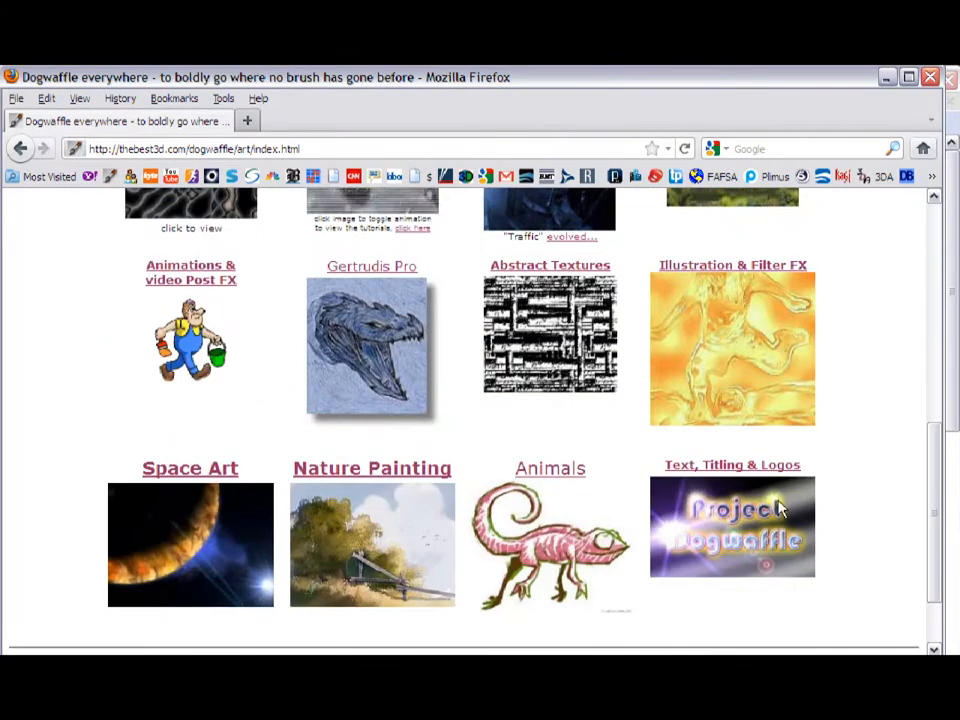
pyautogui.click(724, 527)
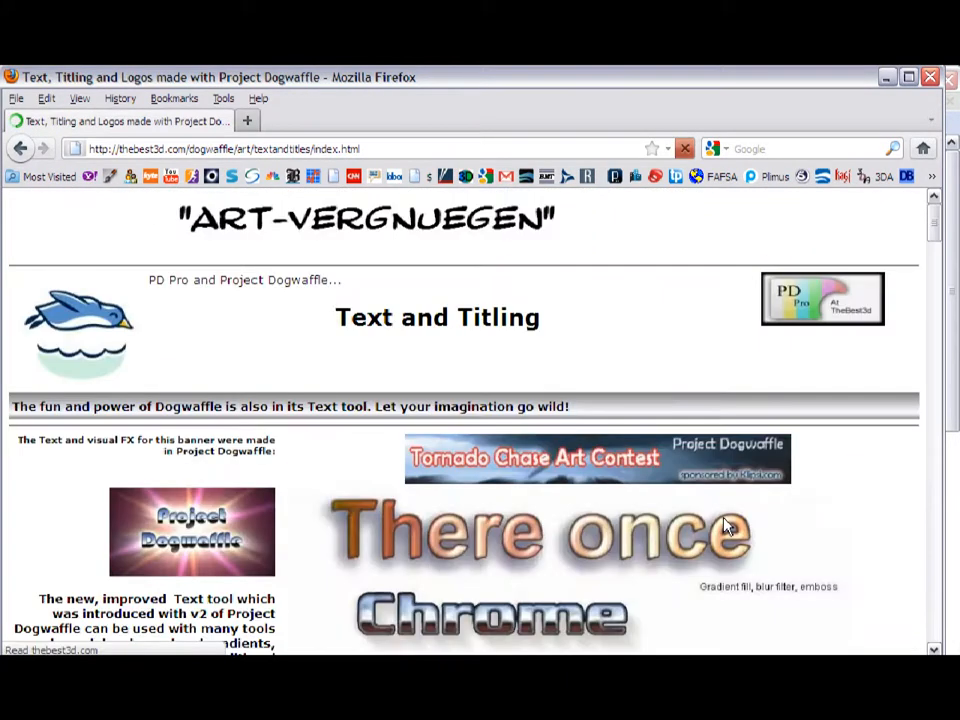
# - Look through the Text and Titling page's examples of gradient, alpha, emboss, edge detect and blur text effects
pyautogui.scroll(-4, 800, 465)
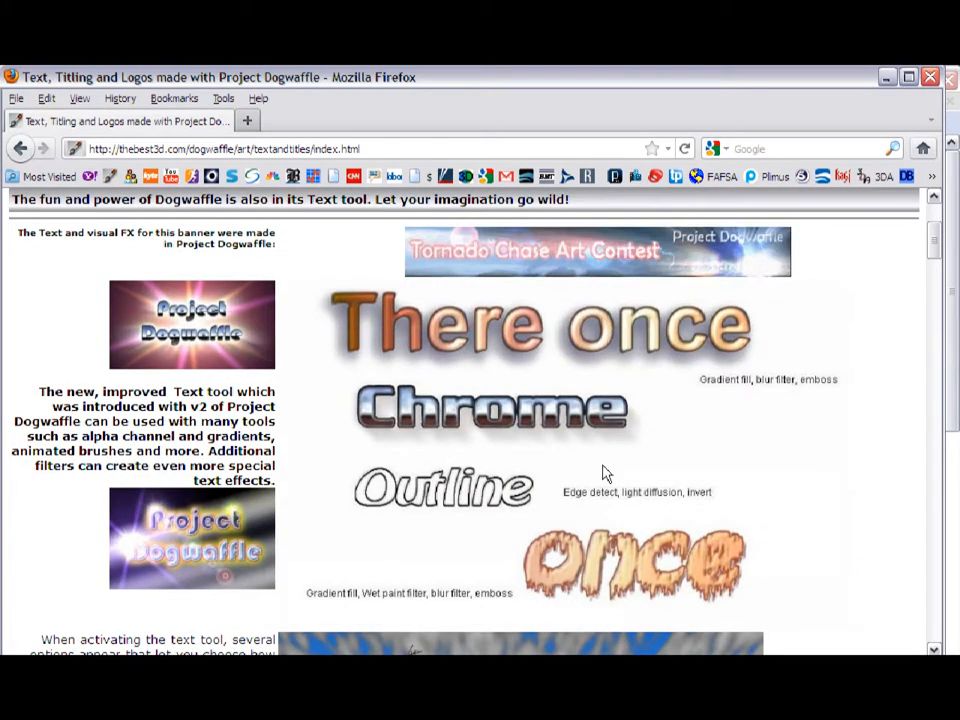
pyautogui.scroll(-4, 853, 443)
pyautogui.scroll(-1, 853, 443)
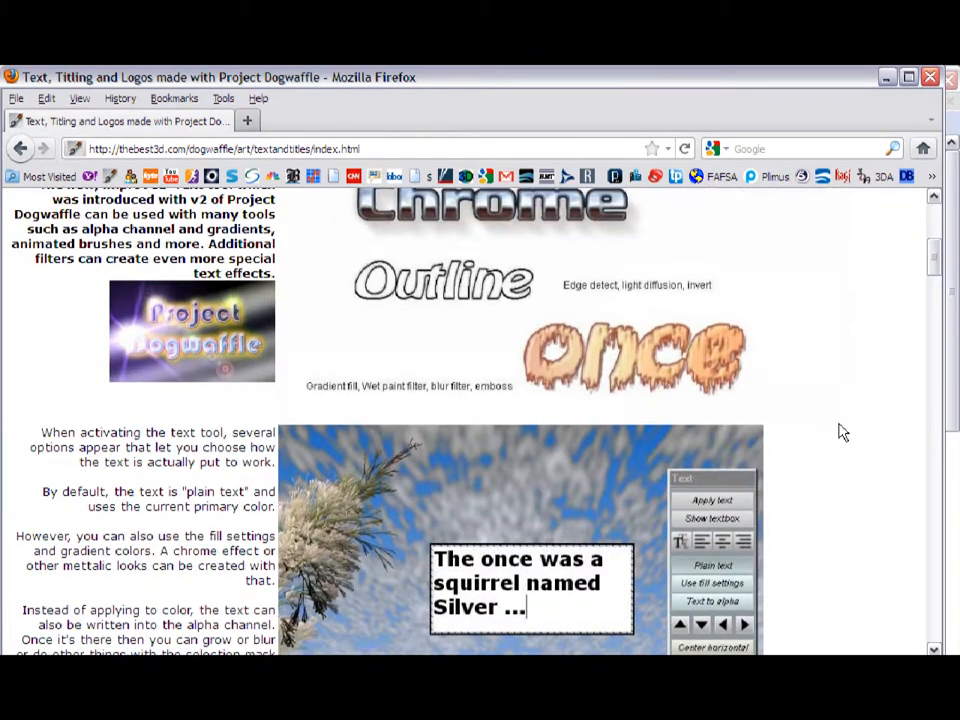
pyautogui.scroll(-9, 840, 424)
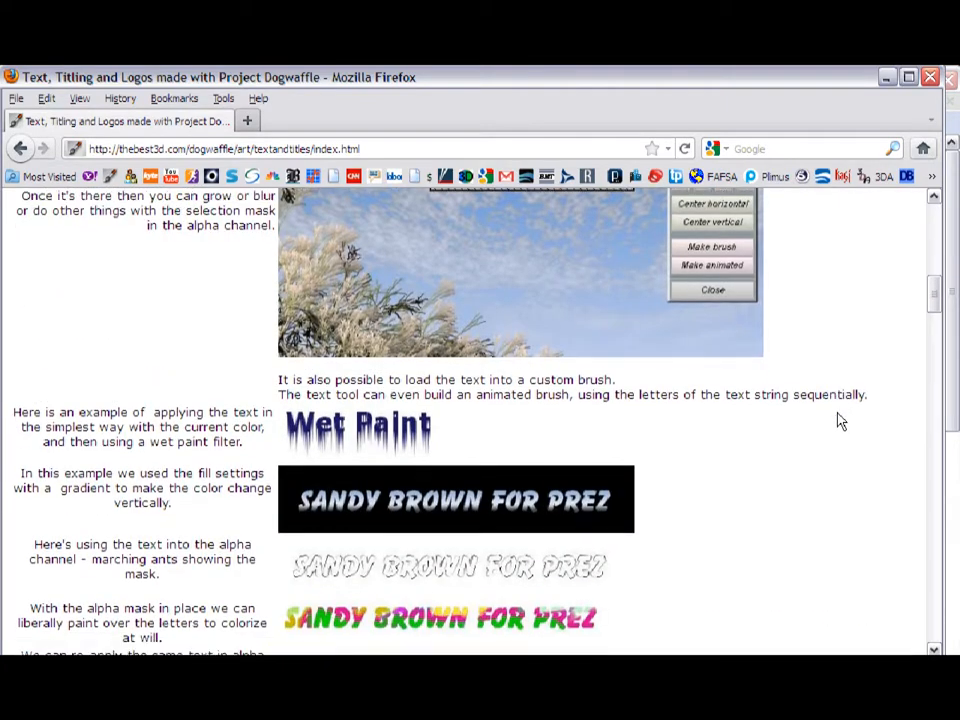
pyautogui.scroll(-3, 840, 422)
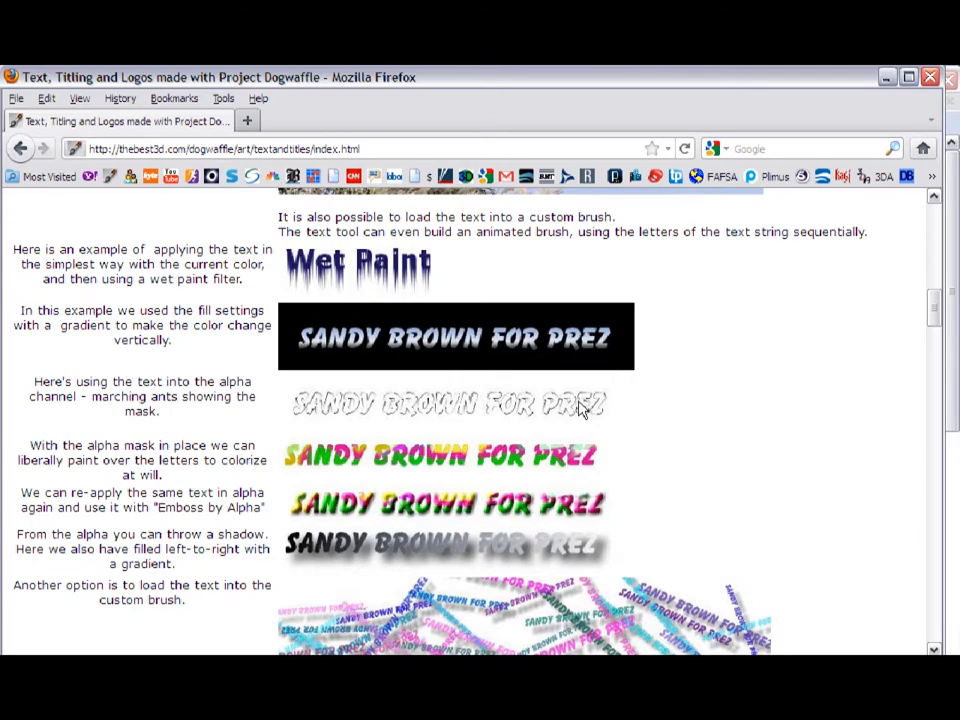
pyautogui.scroll(-1, 787, 389)
pyautogui.scroll(-4, 785, 392)
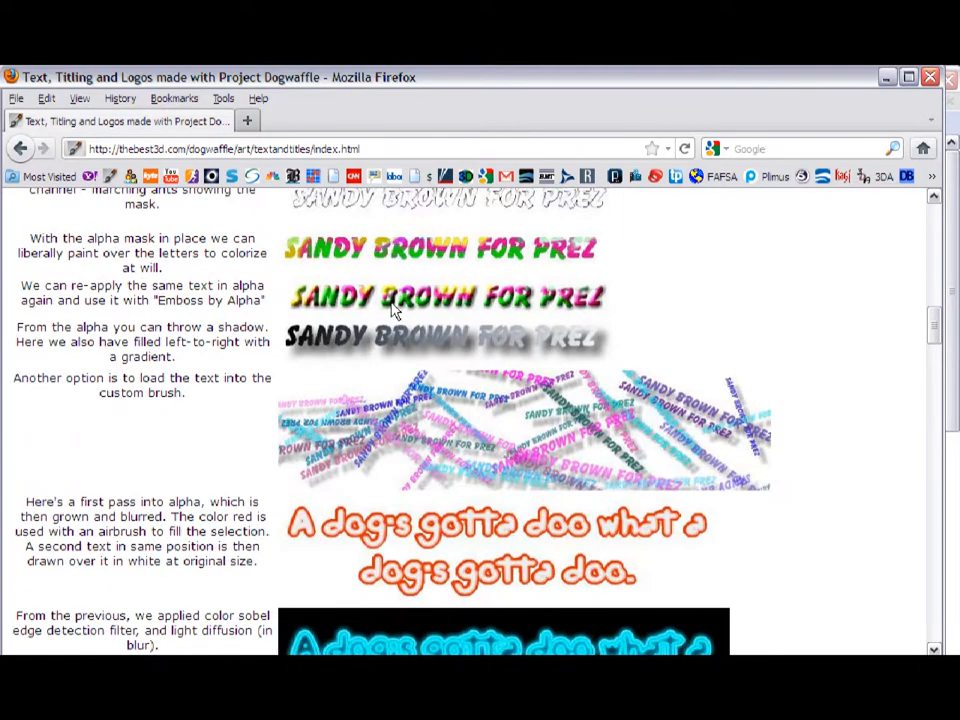
pyautogui.scroll(-2, 742, 384)
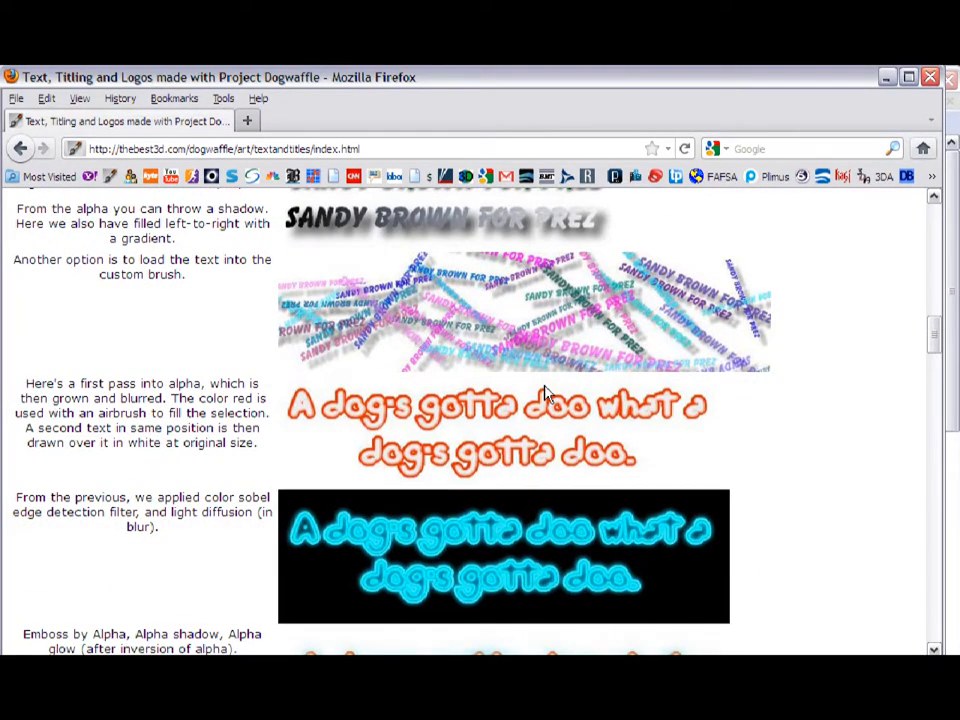
pyautogui.scroll(-5, 760, 376)
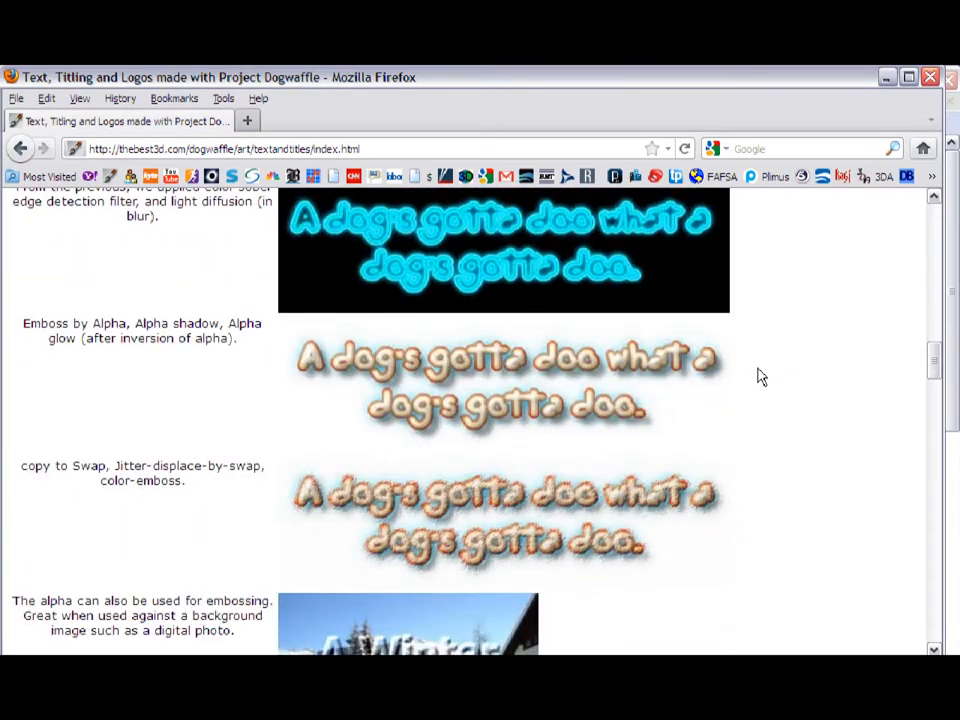
pyautogui.scroll(-8, 757, 375)
pyautogui.scroll(-4, 756, 372)
pyautogui.scroll(3, 756, 372)
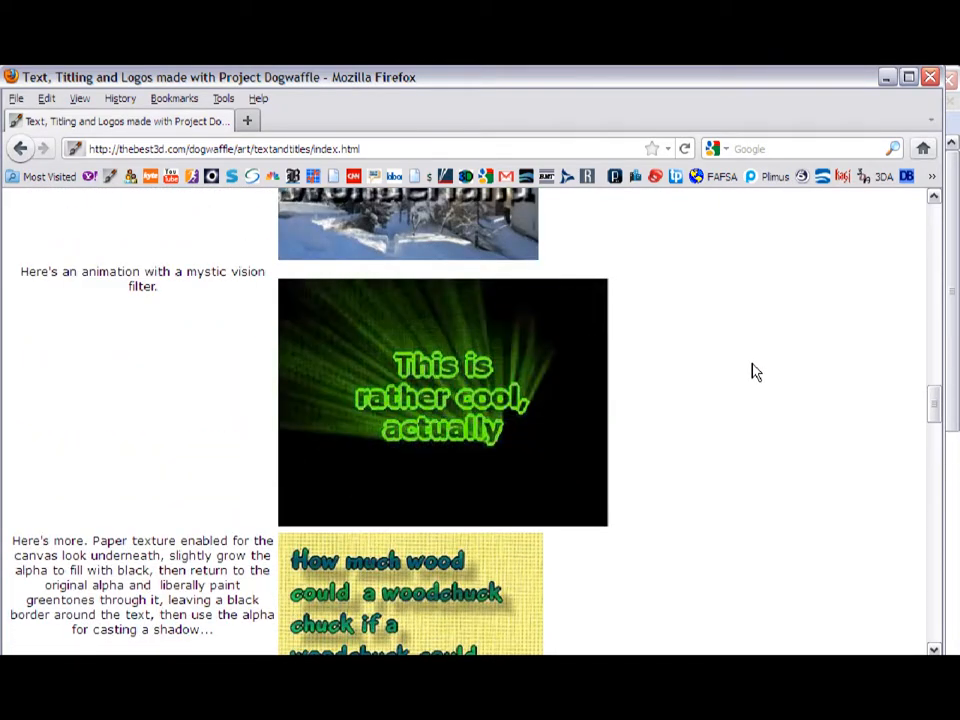
pyautogui.scroll(-9, 765, 360)
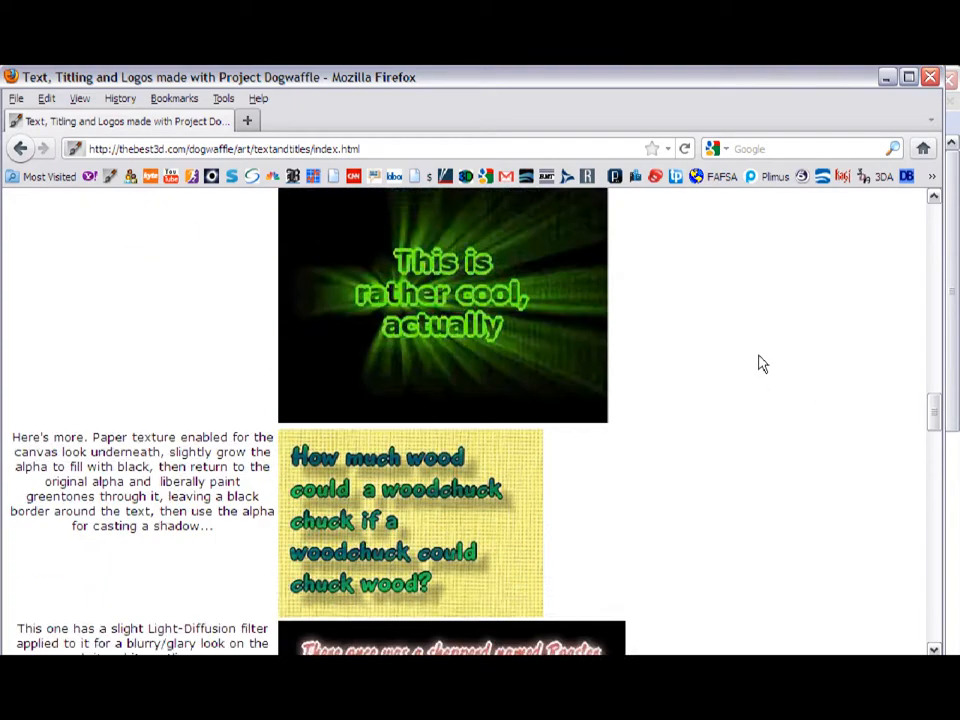
pyautogui.scroll(-6, 746, 362)
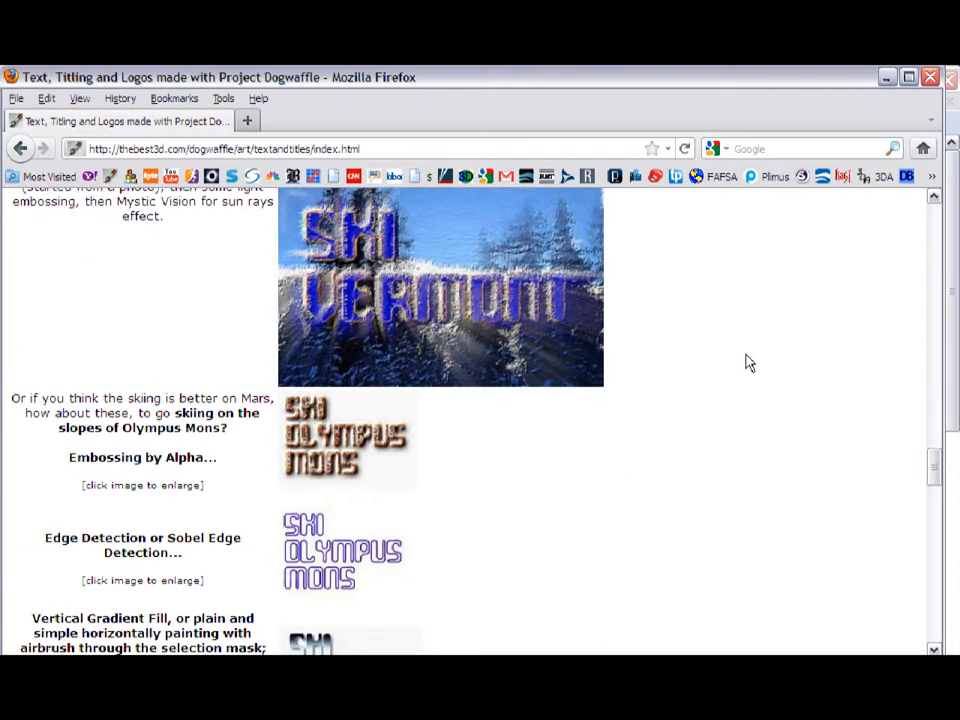
pyautogui.scroll(-9, 734, 339)
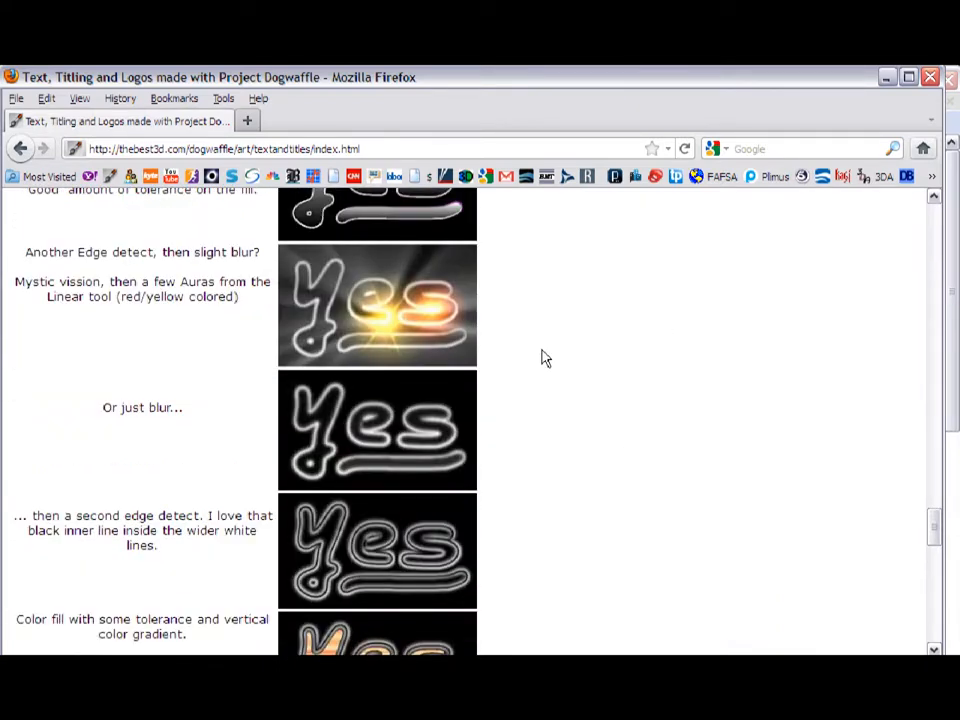
pyautogui.scroll(-3, 545, 358)
pyautogui.scroll(-6, 549, 362)
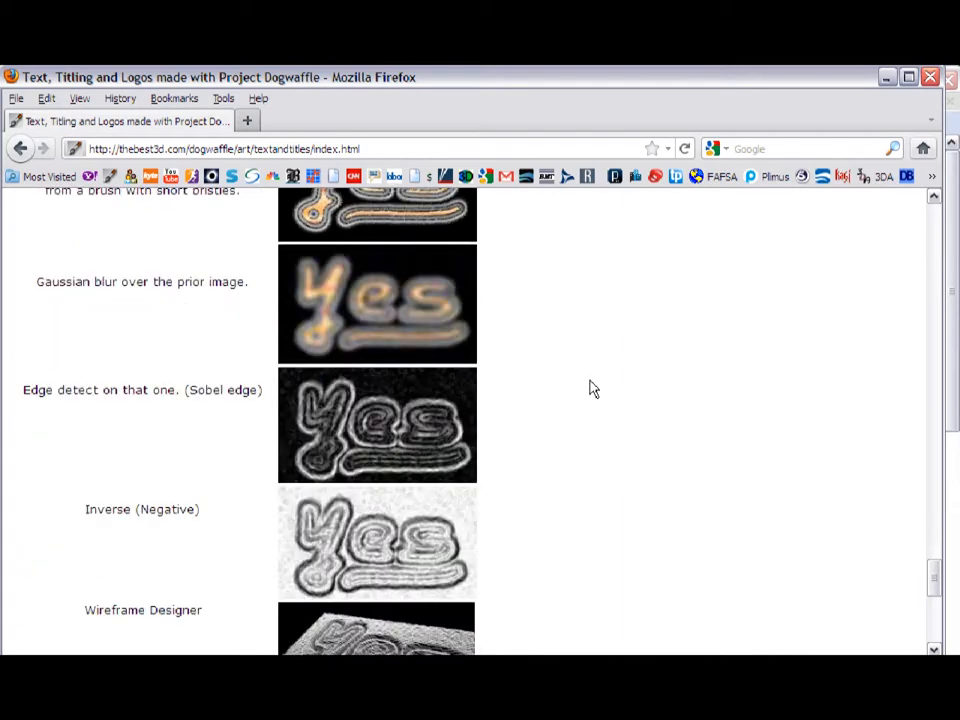
pyautogui.scroll(-8, 590, 388)
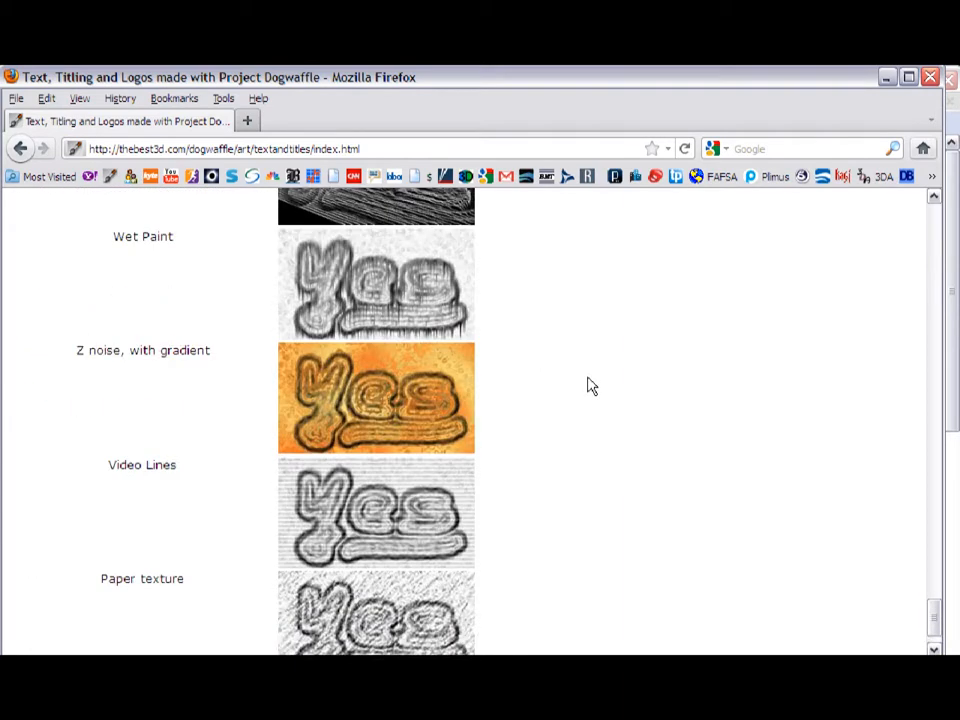
pyautogui.scroll(-2, 590, 386)
pyautogui.scroll(15, 585, 390)
pyautogui.scroll(20, 583, 391)
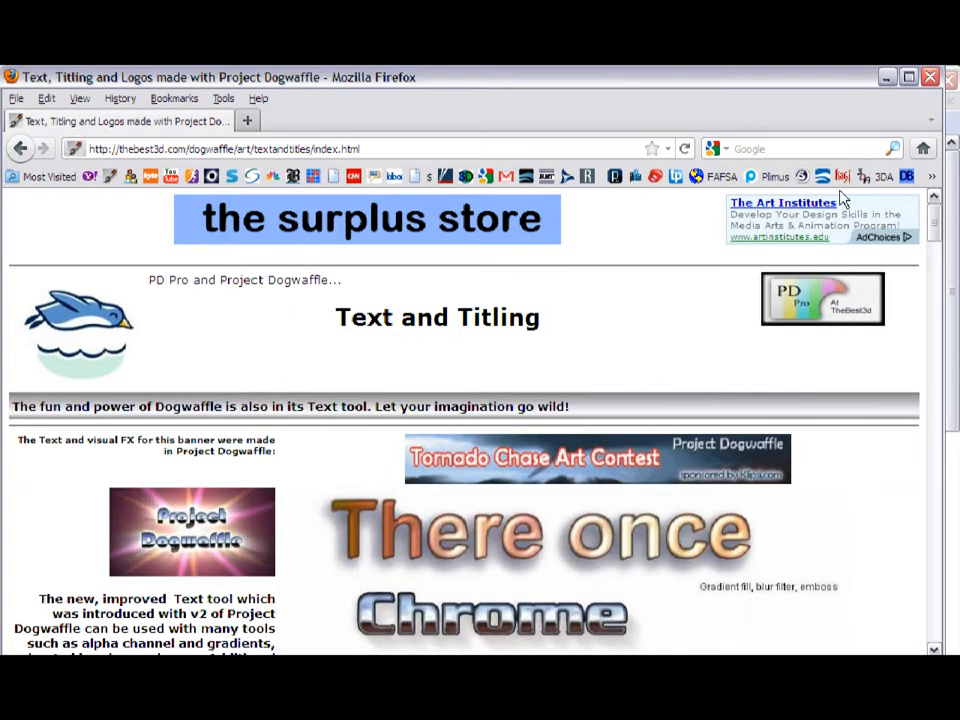
# - Switch back to Howler, clear the sample image from the canvas and close the Gradient sweep editor
pyautogui.click(887, 77)
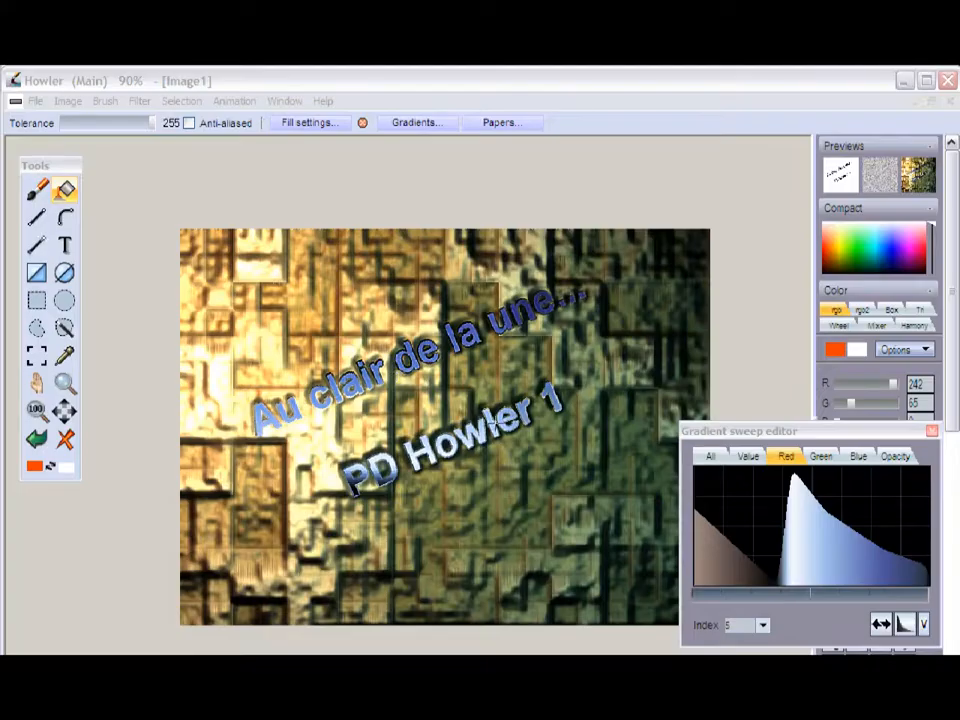
pyautogui.click(68, 444)
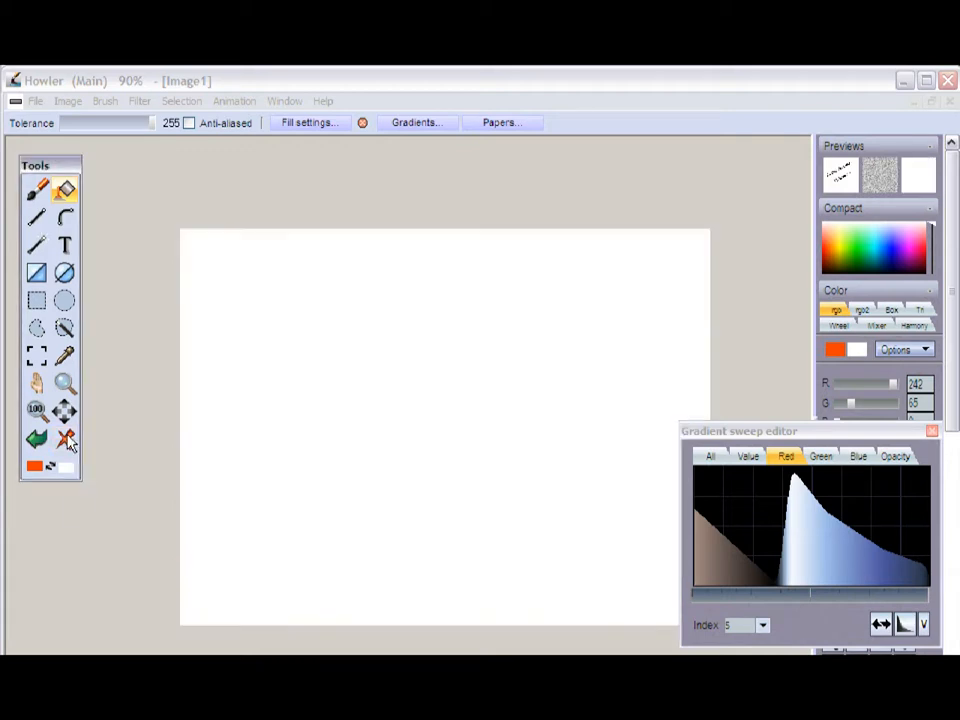
pyautogui.click(931, 434)
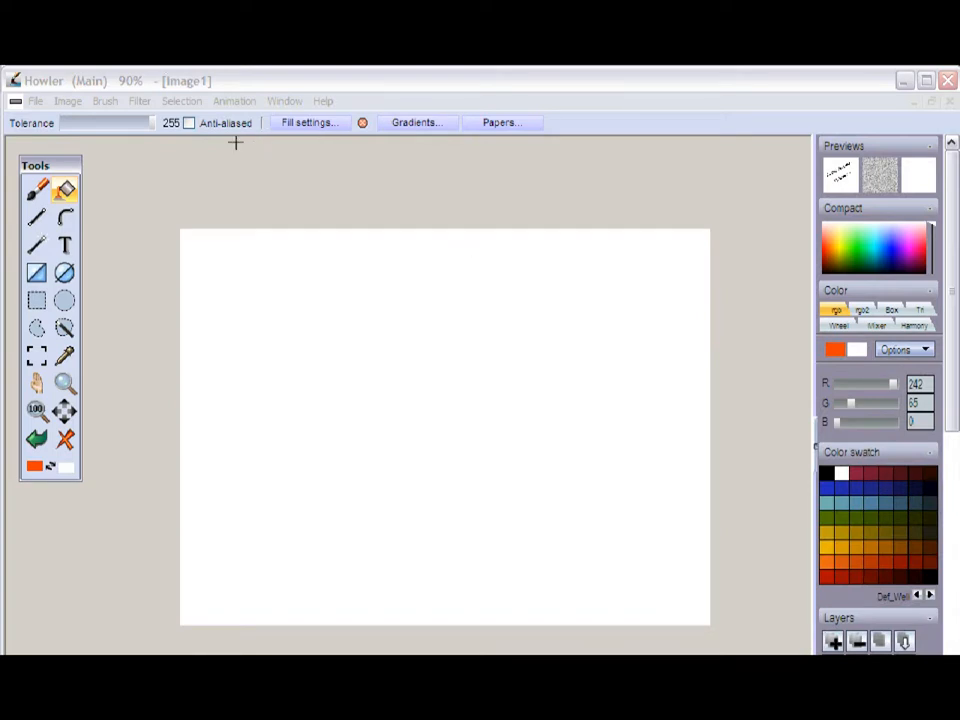
# - Draw an open curved path of six points on the blank canvas, curling inward near the canvas centre
pyautogui.click(36, 190)
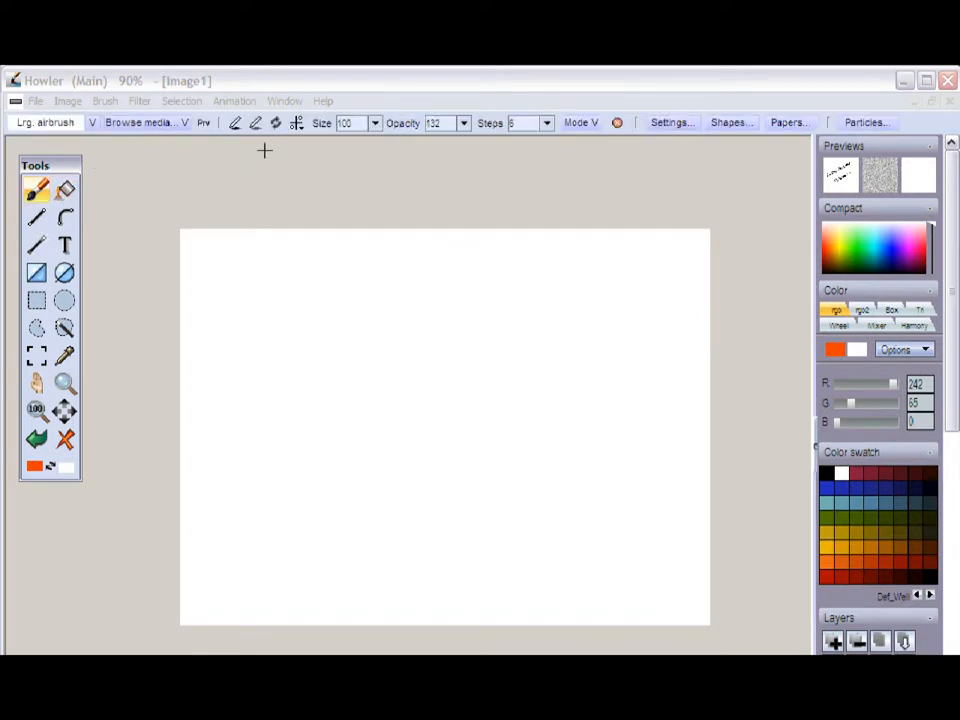
pyautogui.click(62, 224)
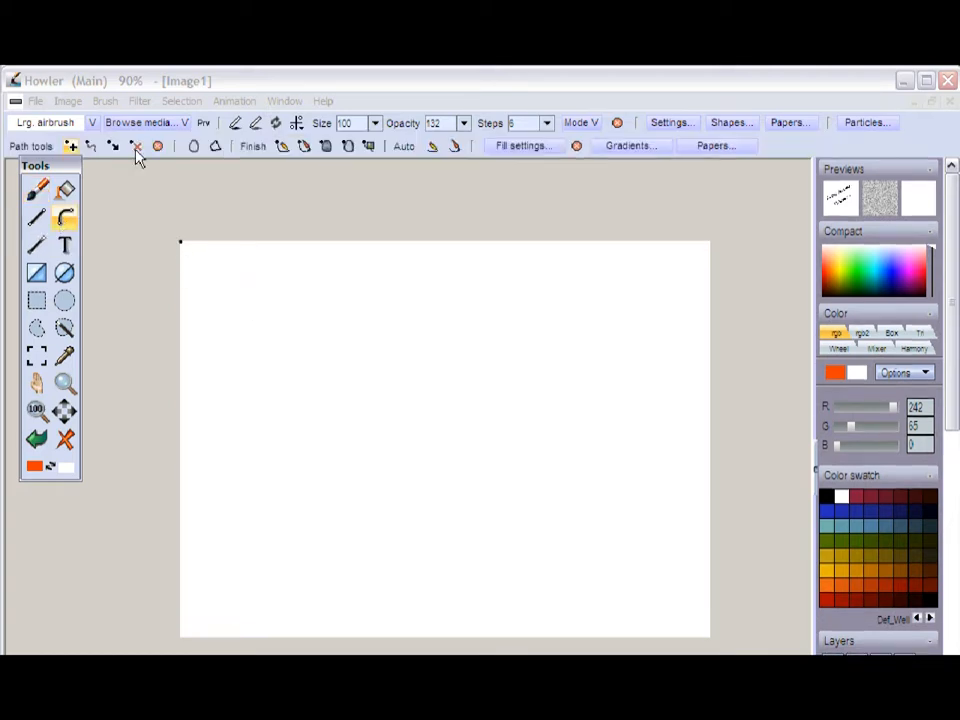
pyautogui.click(72, 148)
pyautogui.click(305, 288)
pyautogui.click(260, 452)
pyautogui.click(415, 529)
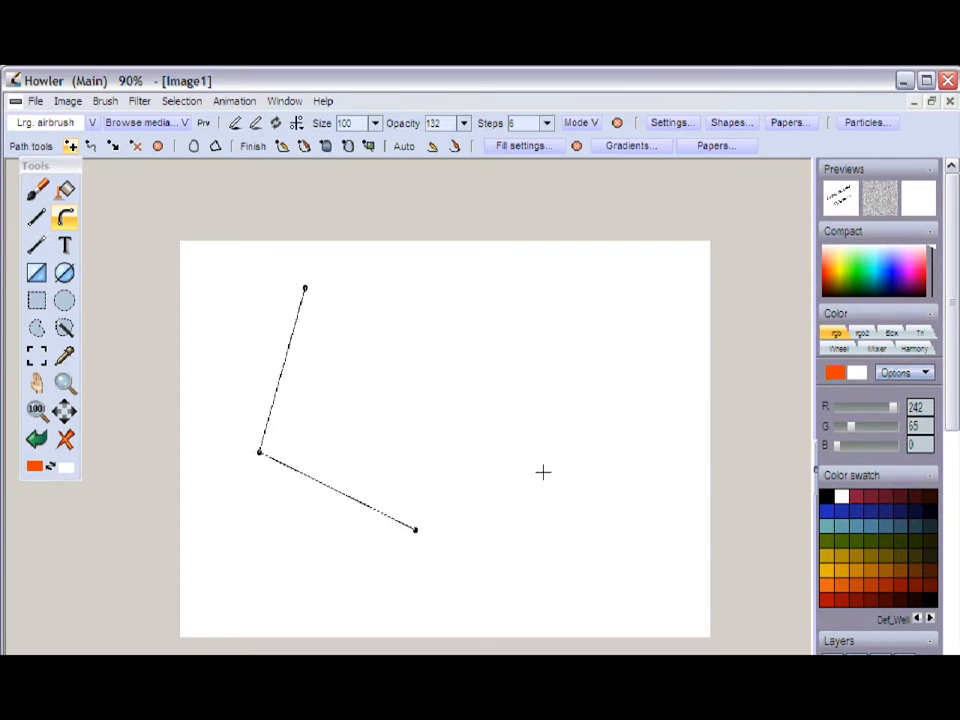
pyautogui.click(478, 421)
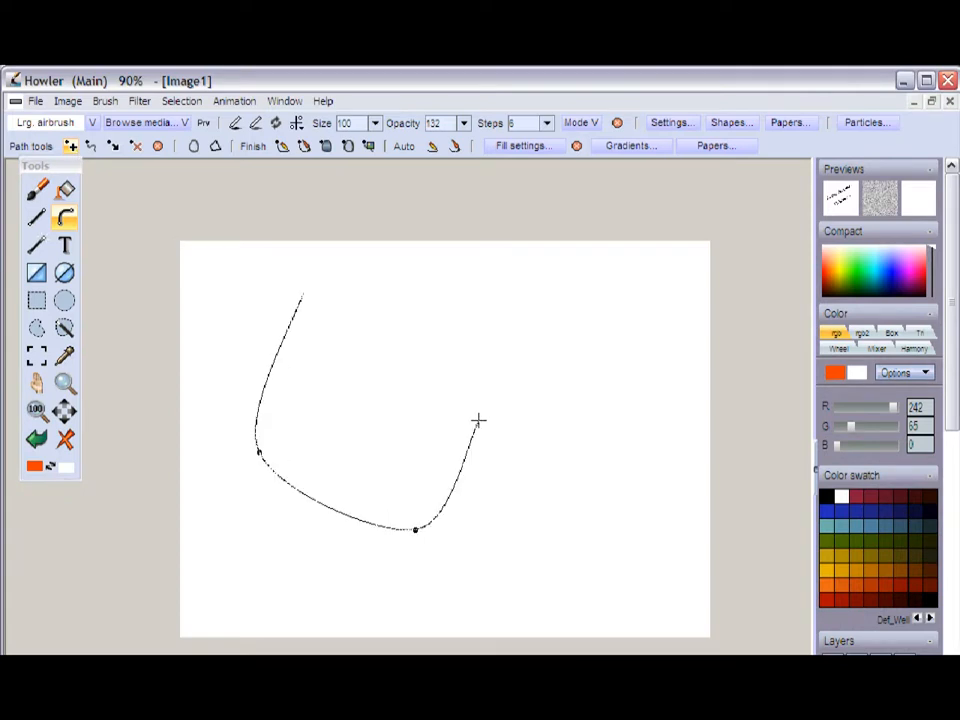
pyautogui.click(434, 377)
pyautogui.click(404, 450)
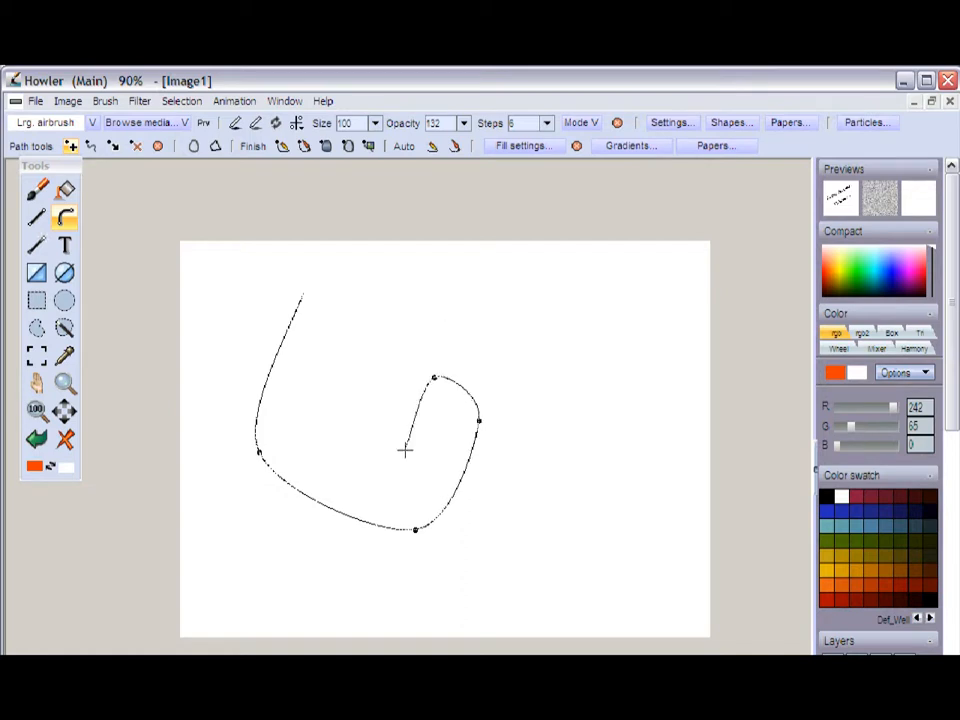
# - Add three more points to the path, running up alongside its first segment, and close it into a smooth shape
pyautogui.click(309, 443)
pyautogui.click(352, 330)
pyautogui.click(337, 278)
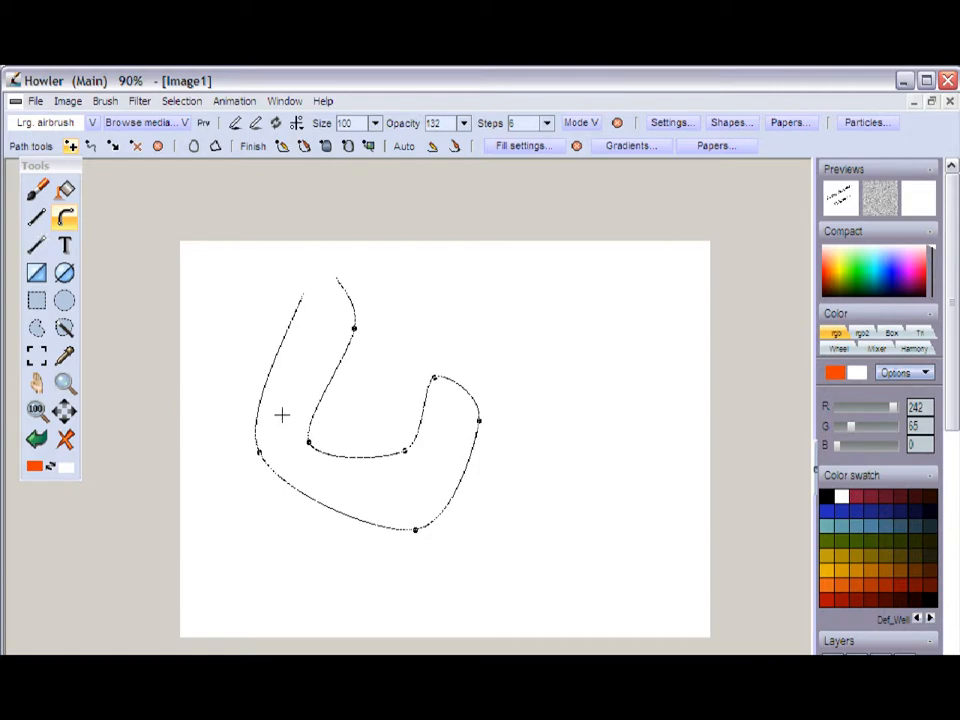
pyautogui.click(193, 148)
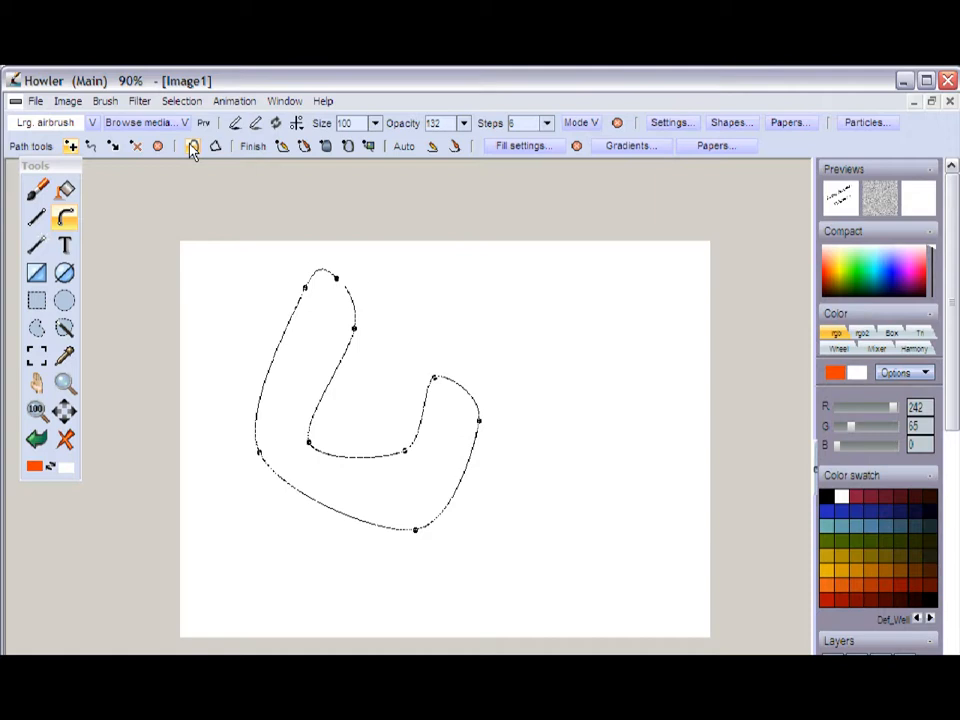
# - Reposition four points on the inner side of the closed path to widen its upper arm and smooth the inside bend
pyautogui.click(113, 147)
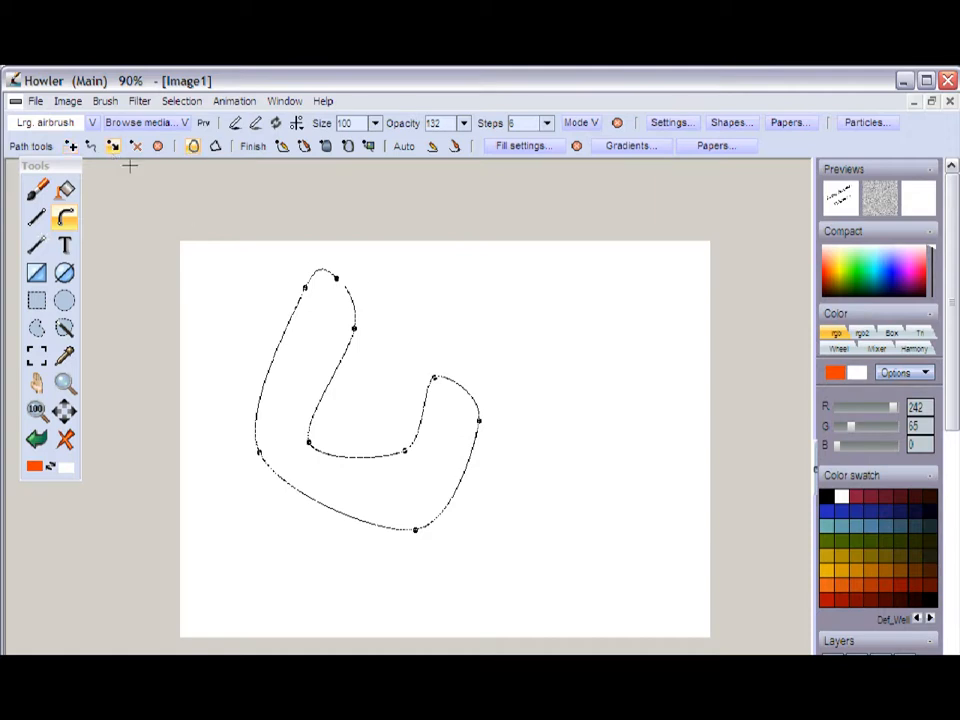
pyautogui.moveTo(335, 278); pyautogui.dragTo(350, 283)
pyautogui.moveTo(354, 328); pyautogui.dragTo(366, 328)
pyautogui.moveTo(310, 442); pyautogui.dragTo(313, 422)
pyautogui.moveTo(405, 450); pyautogui.dragTo(396, 456)
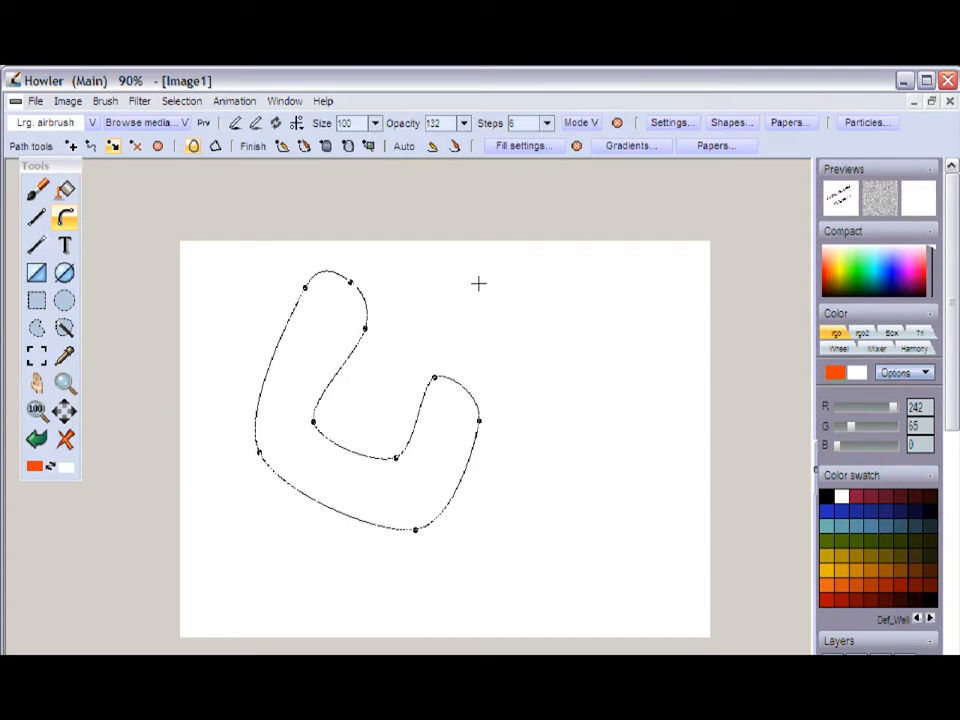
# - Try stroking the path with the current text brush, undo it, and switch the brush to Large airbrush
pyautogui.click(283, 148)
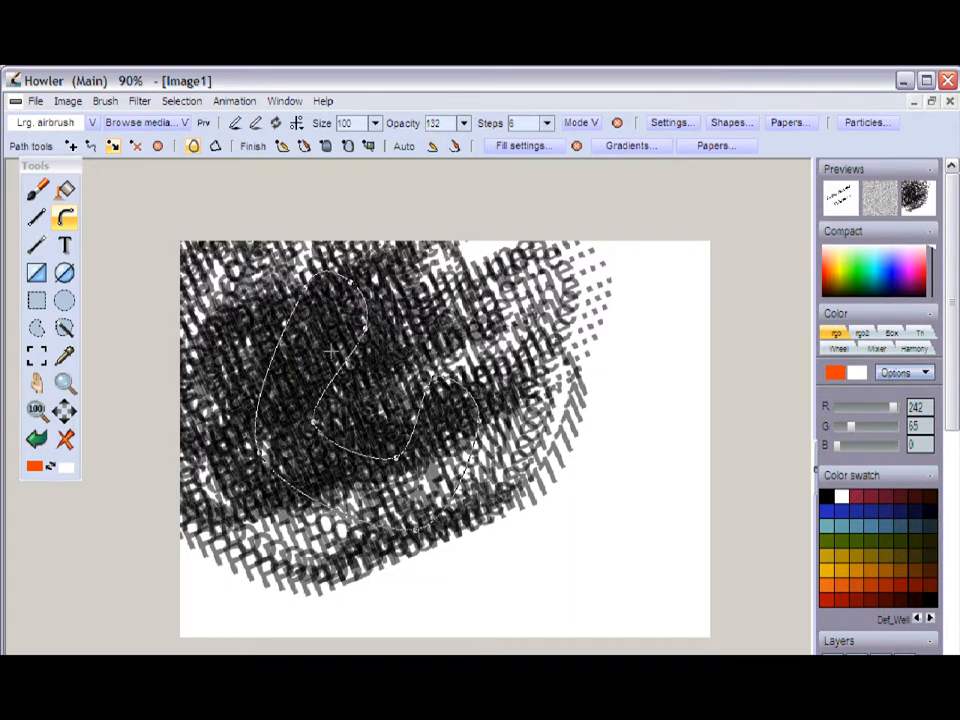
pyautogui.hotkey('ctrl', 'z')
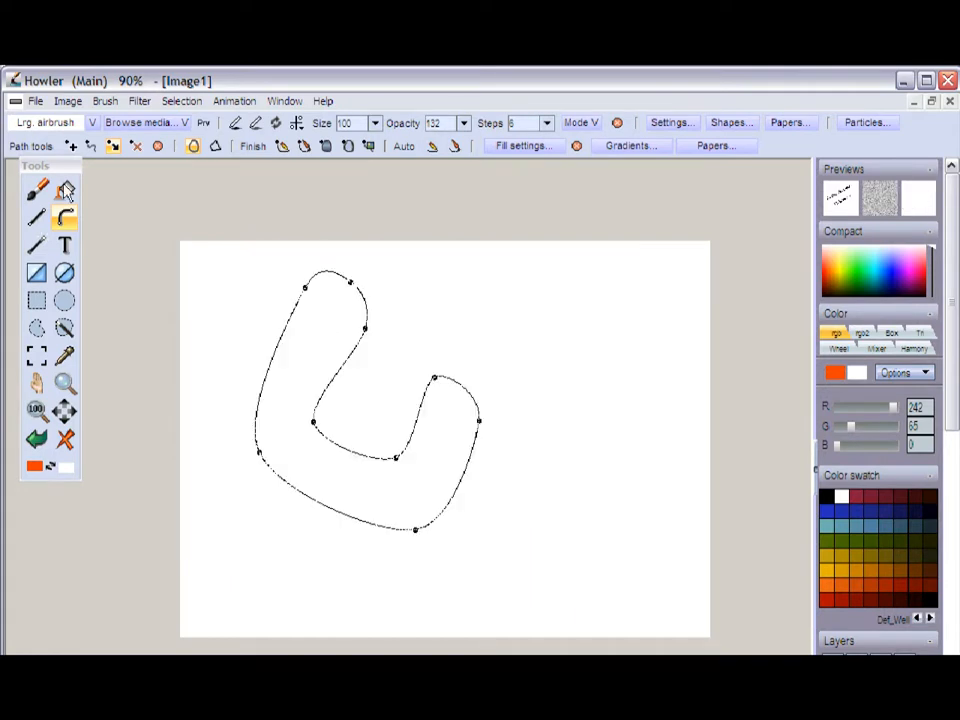
pyautogui.click(43, 123)
pyautogui.moveTo(94, 146)
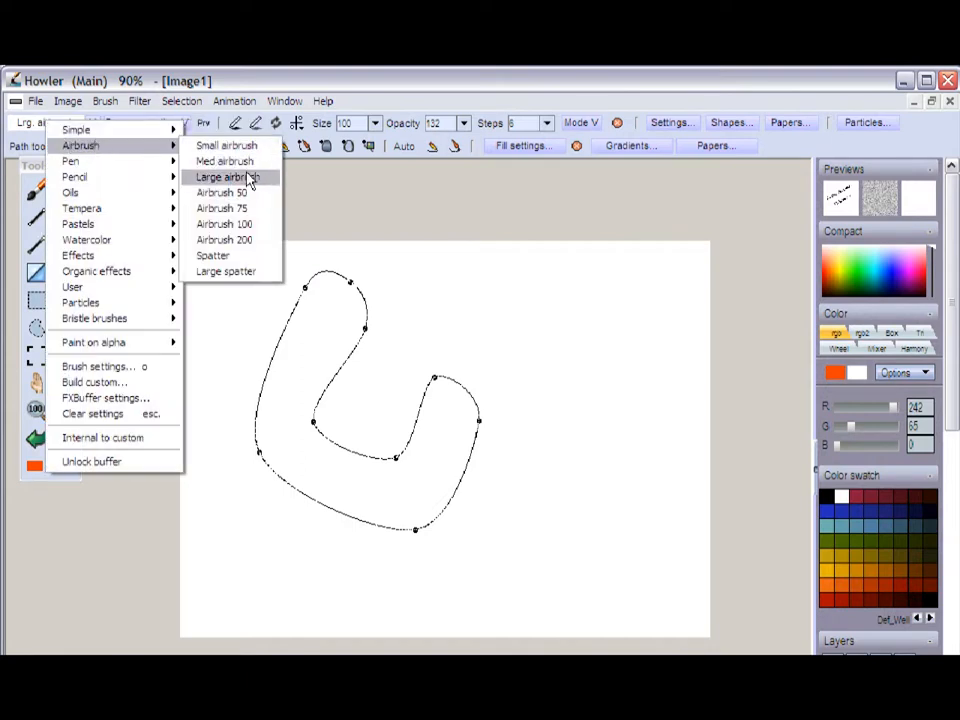
pyautogui.click(246, 176)
# - Stroke the path with the orange airbrush and fill the shape with the current gradient fill settings, then undo both
pyautogui.click(281, 146)
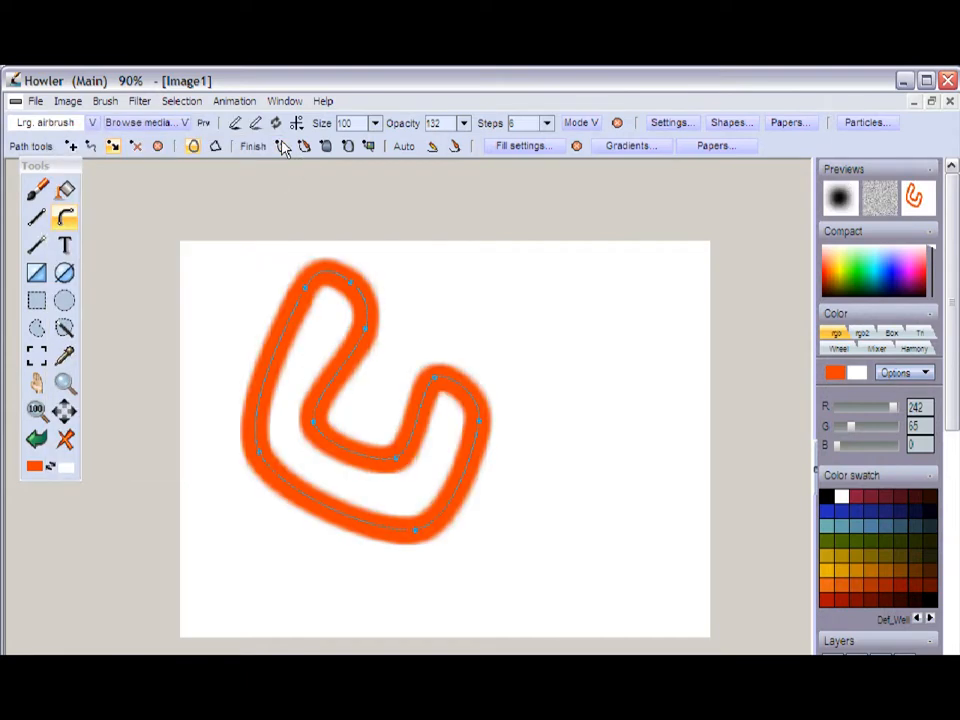
pyautogui.hotkey('ctrl', 'z')
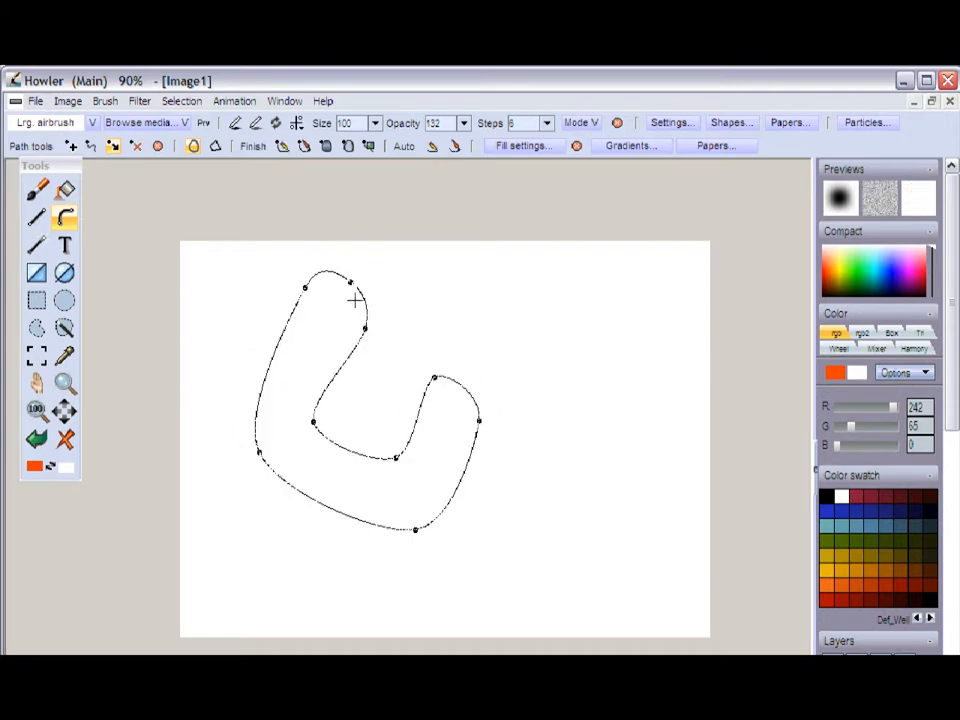
pyautogui.click(284, 149)
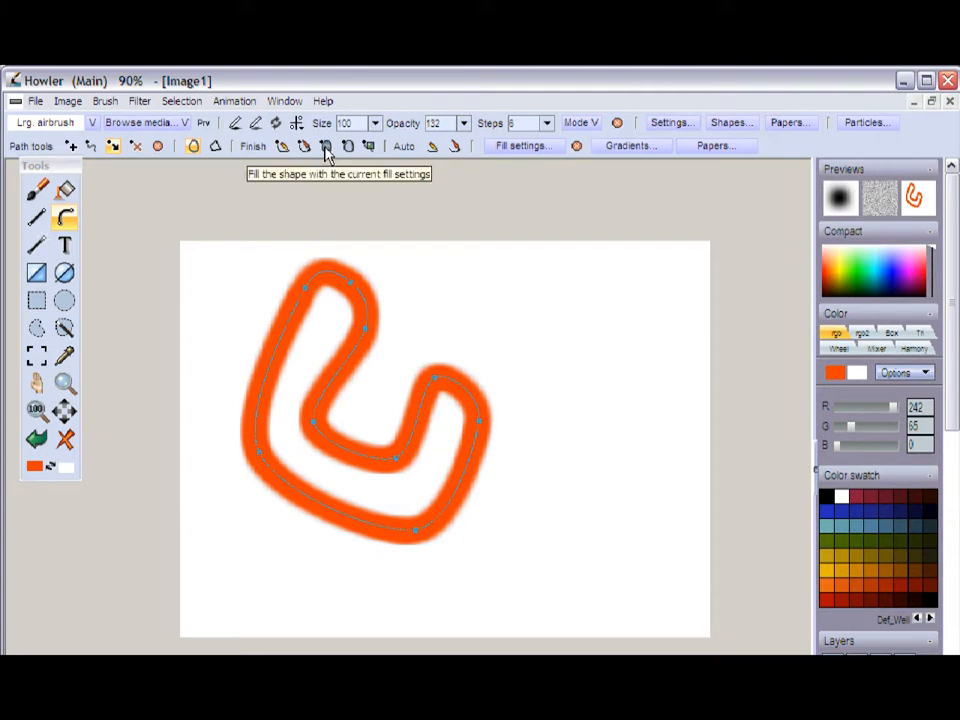
pyautogui.click(326, 147)
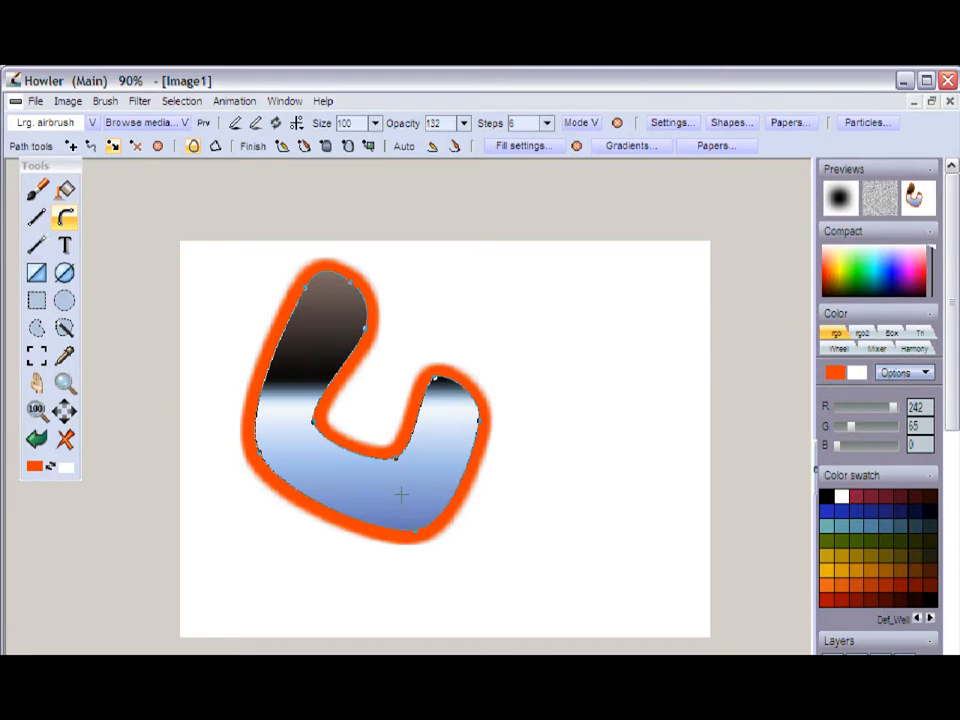
pyautogui.hotkey('ctrl', 'z')
pyautogui.hotkey('ctrl', 'z')
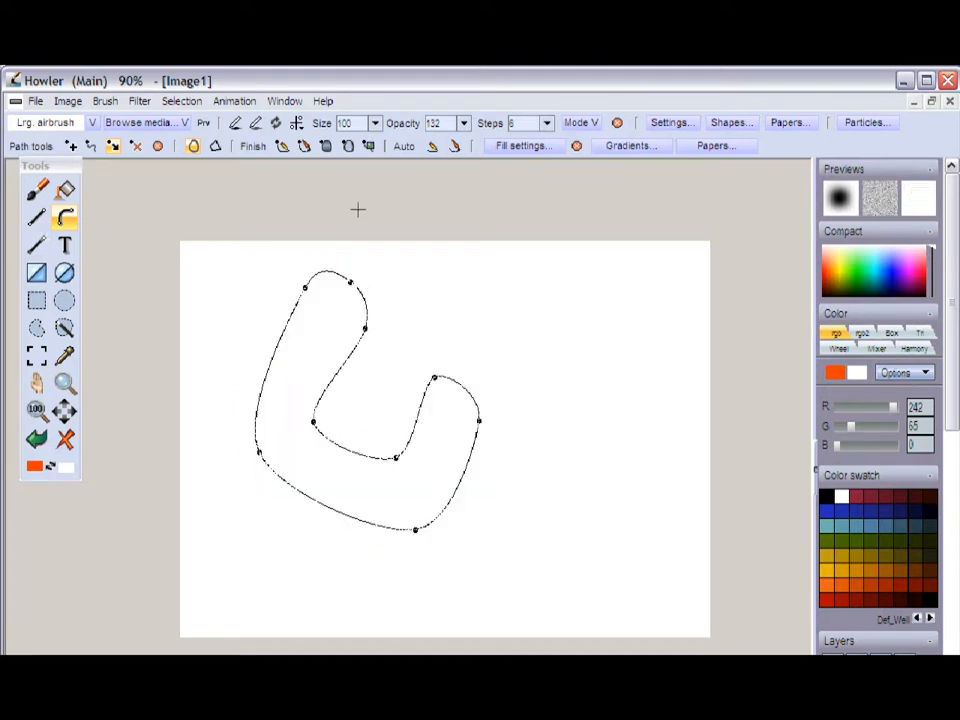
# - Turn the closed path into an alpha selection and try a fill inside it, undoing the fill
pyautogui.click(350, 148)
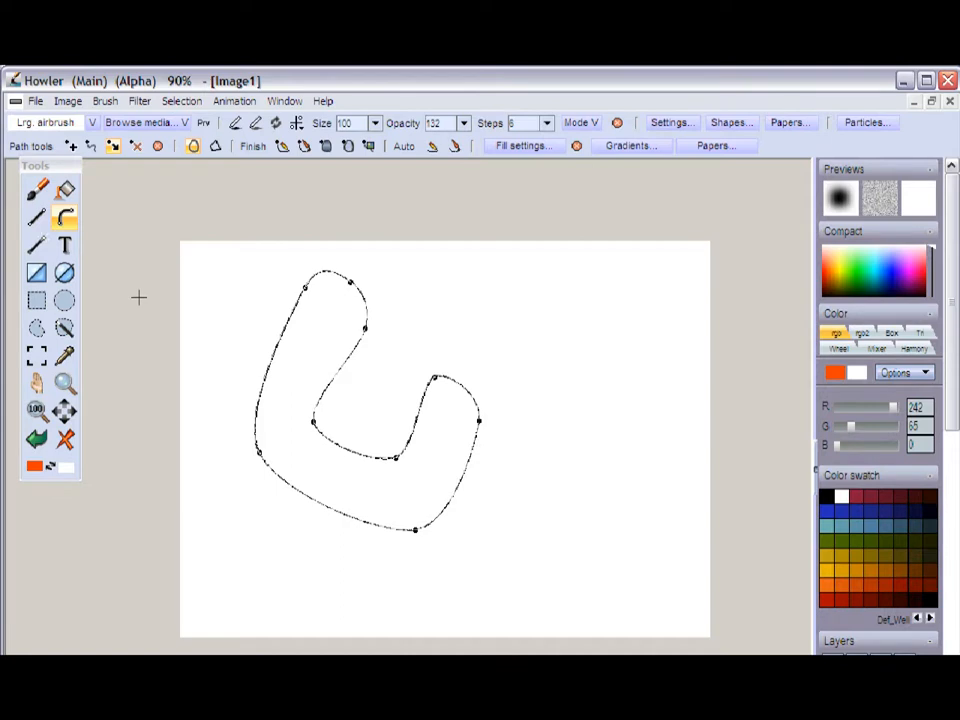
pyautogui.click(65, 192)
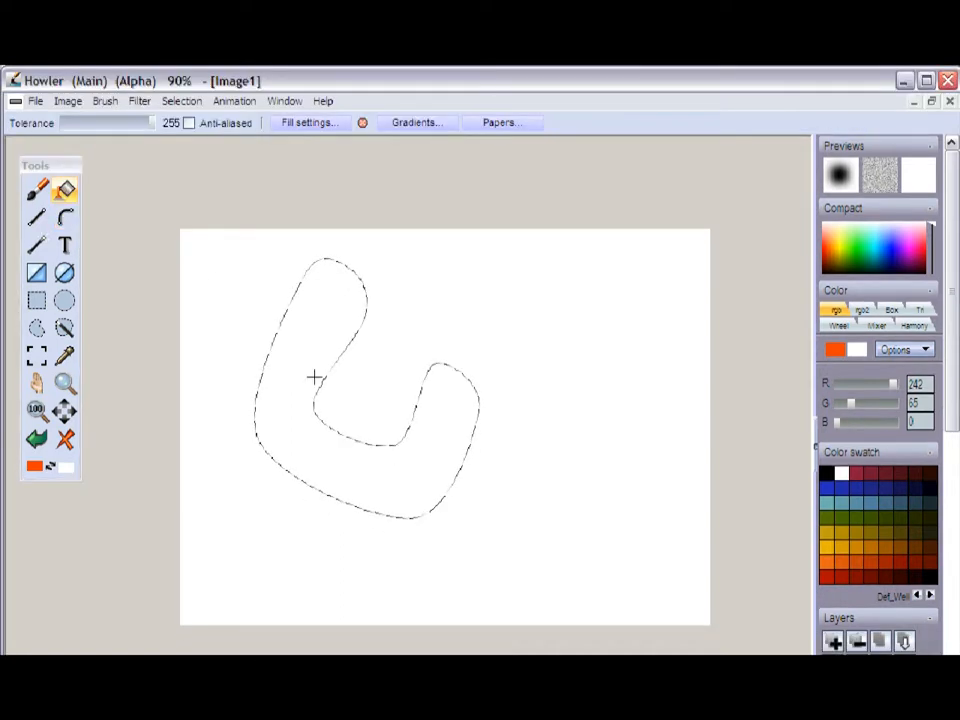
pyautogui.click(314, 377)
pyautogui.hotkey('ctrl', 'z')
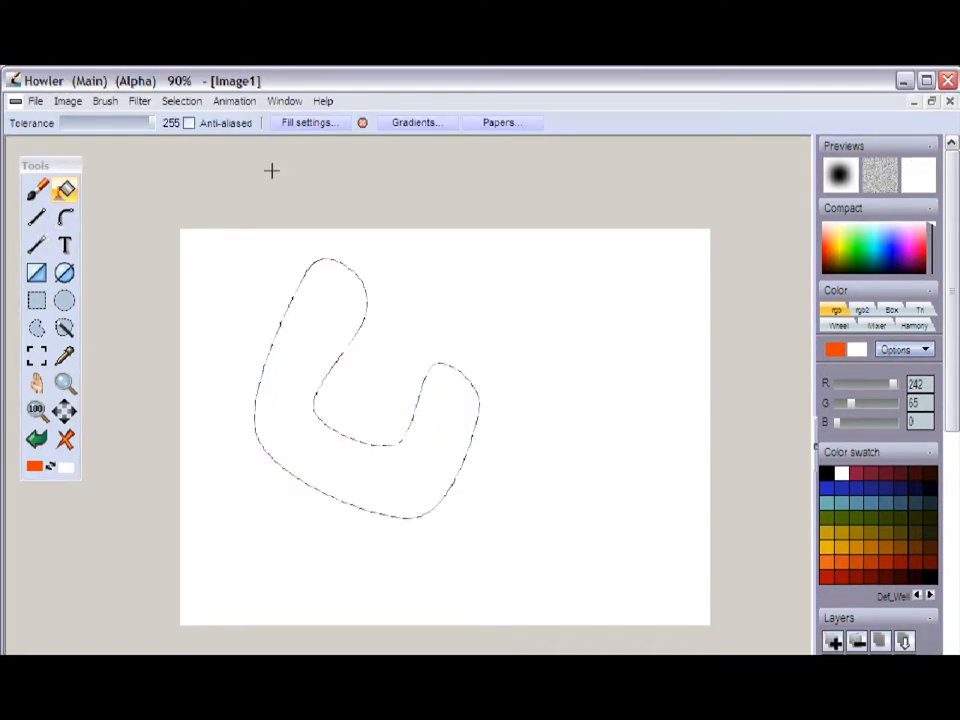
# - Apply an Alpha glow with a diameter of 41 in the orange primary colour to the selected shape
pyautogui.click(183, 101)
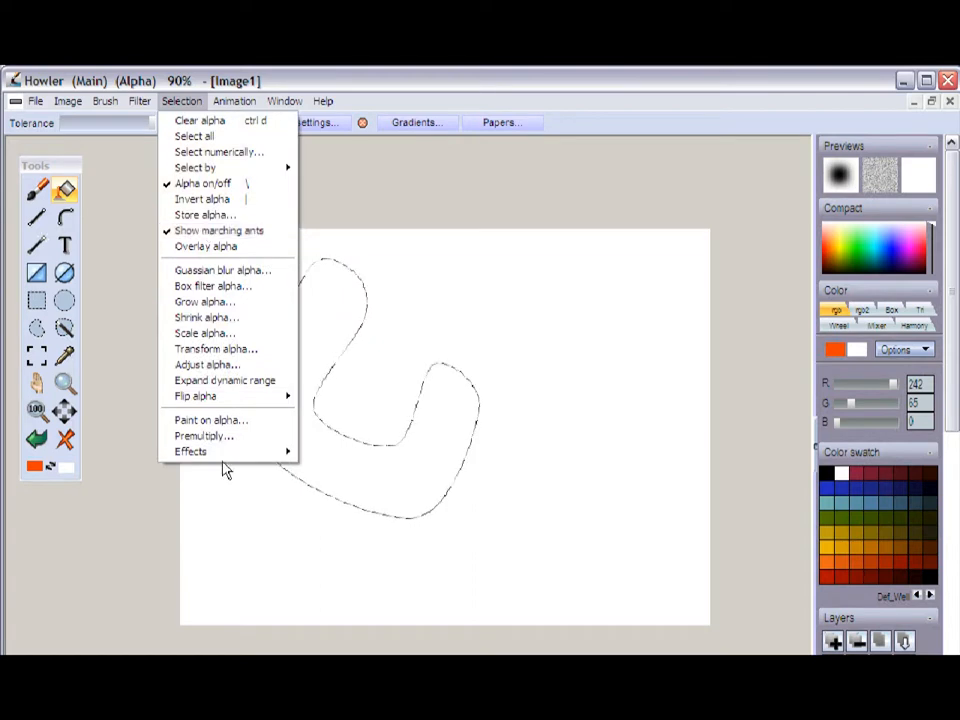
pyautogui.moveTo(225, 454)
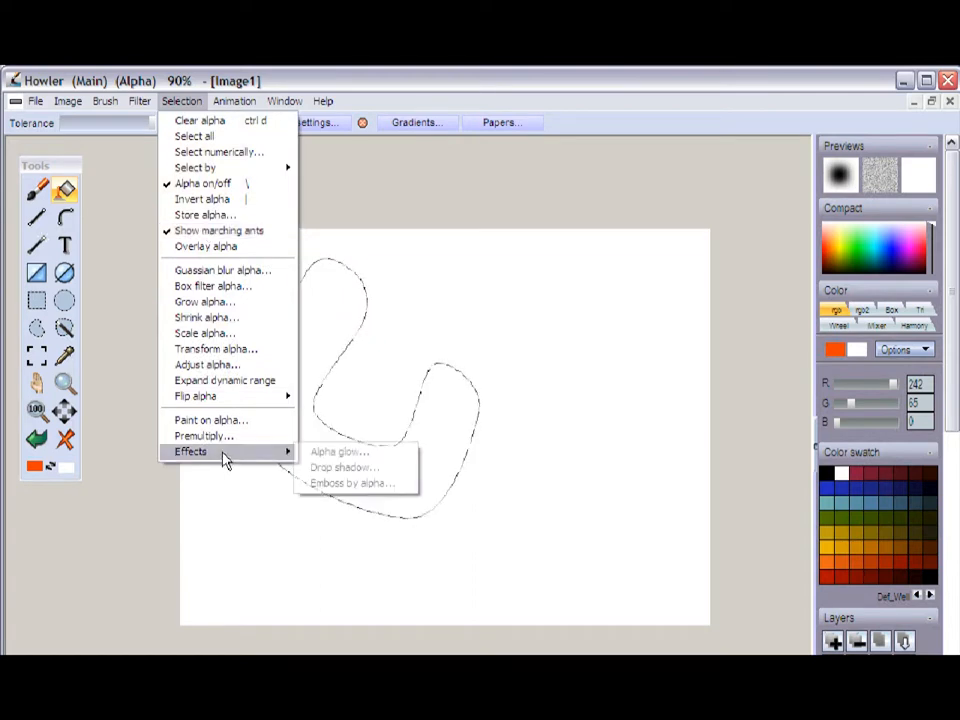
pyautogui.click(360, 456)
pyautogui.moveTo(540, 549); pyautogui.dragTo(557, 567)
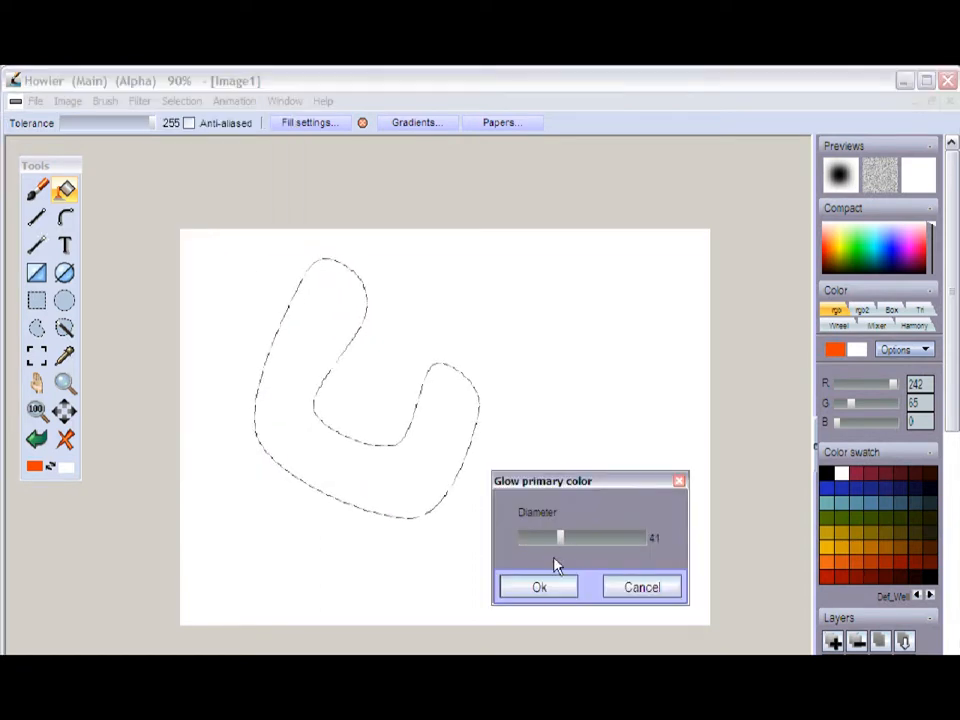
pyautogui.click(550, 596)
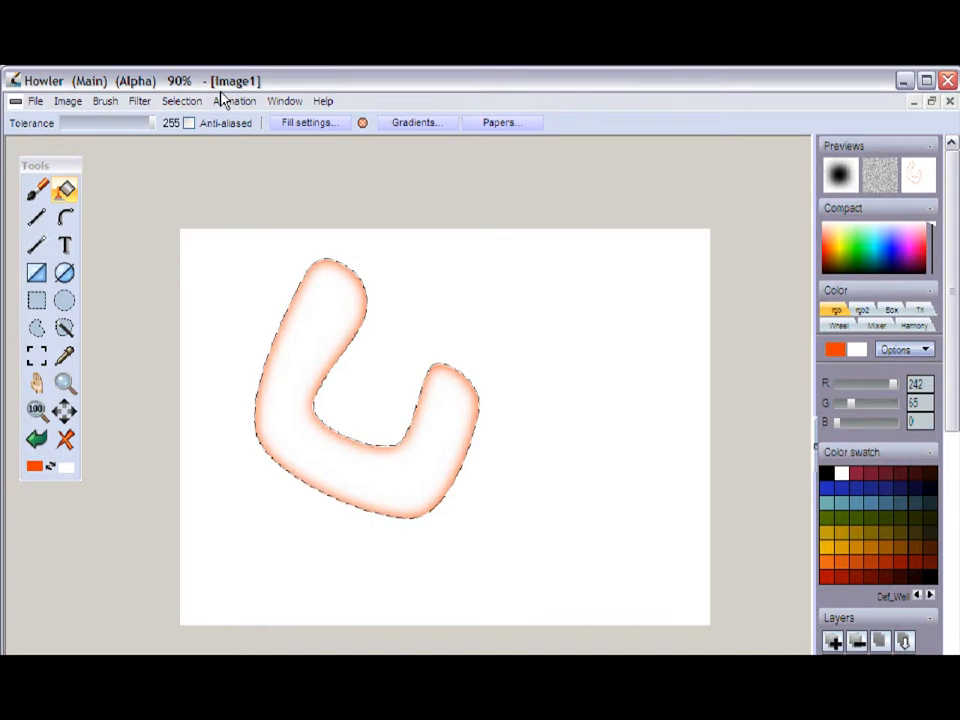
# - Clear the glow, set the secondary colour to black and clear the whole canvas to black
pyautogui.click(62, 451)
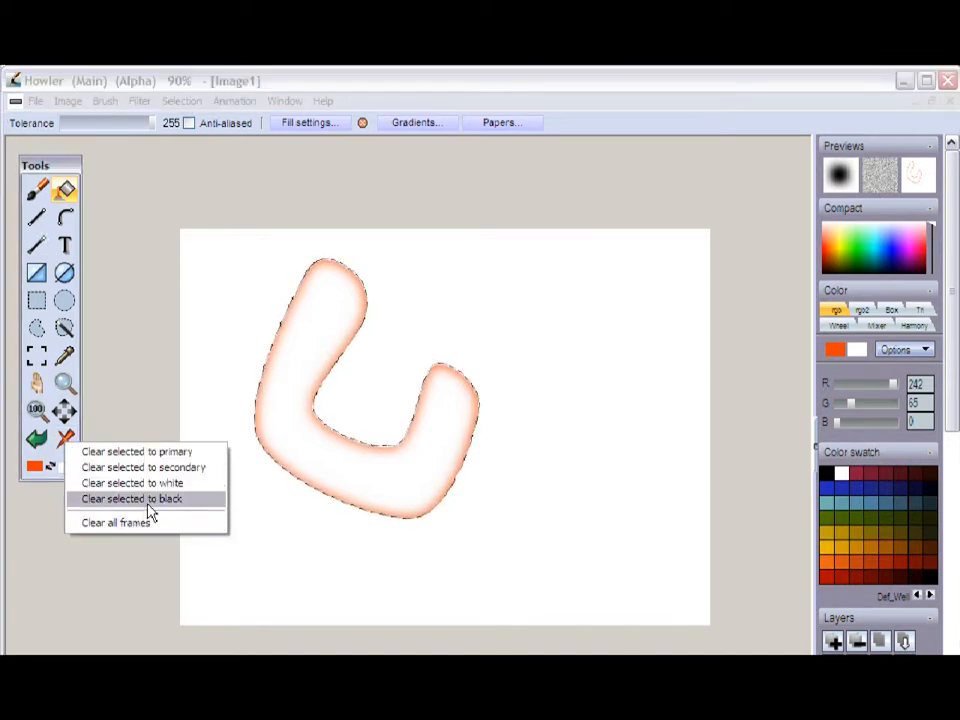
pyautogui.click(148, 504)
pyautogui.click(65, 443)
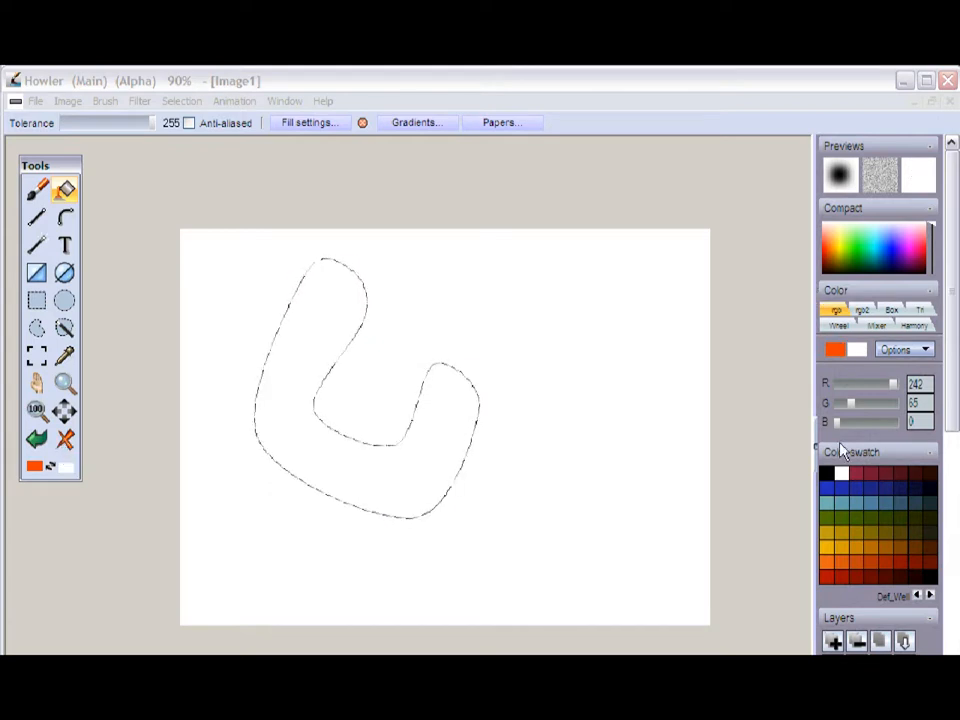
pyautogui.rightClick(826, 473)
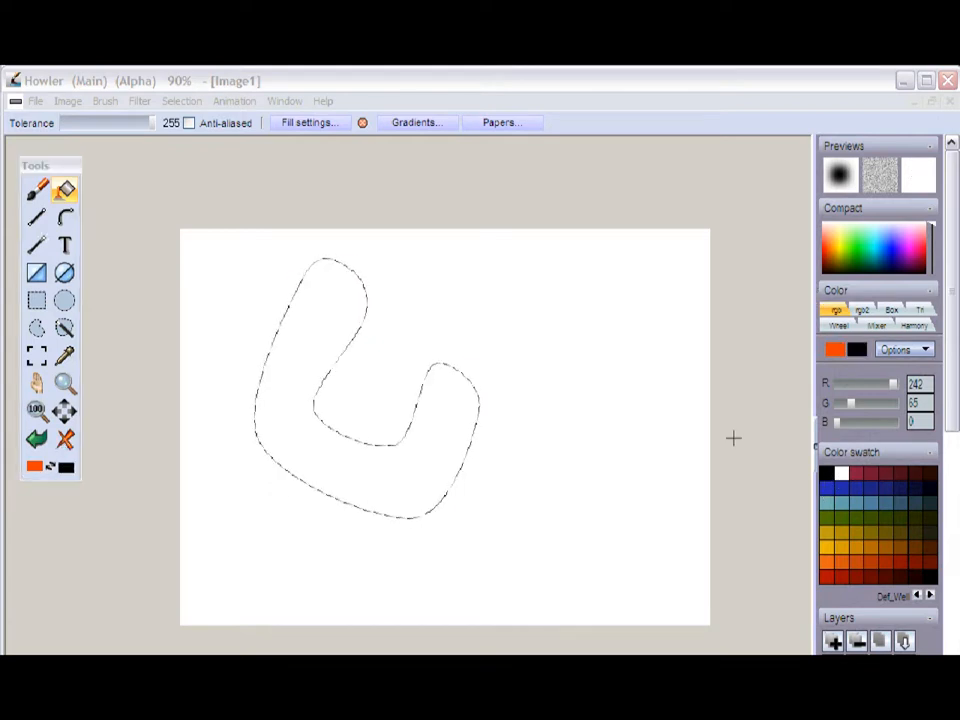
pyautogui.click(72, 446)
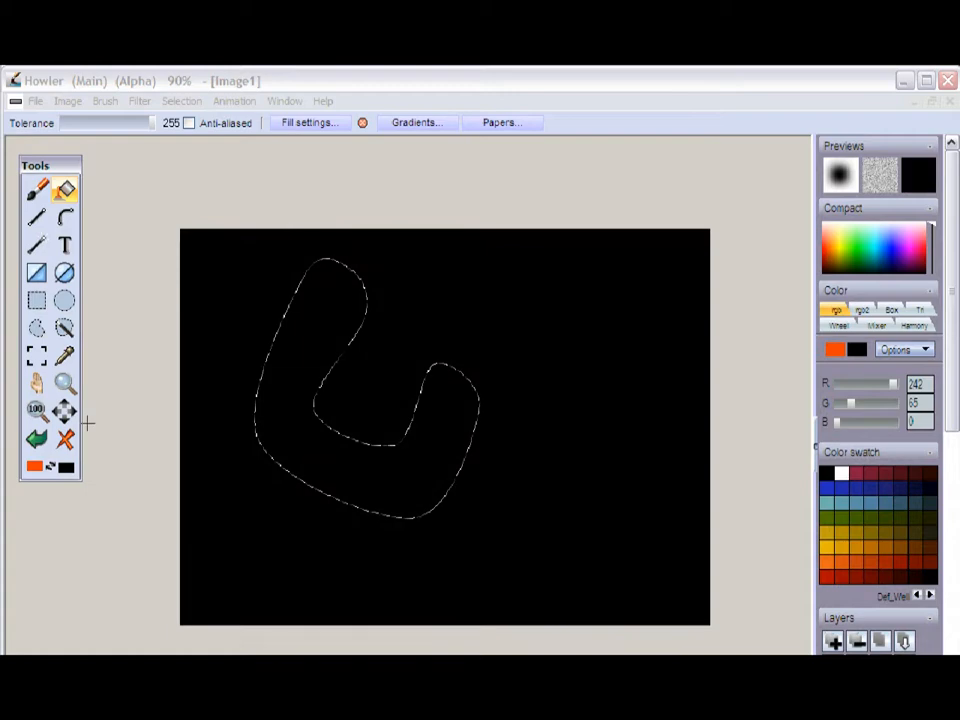
# - Invert the alpha selection and set the primary colour to teal (R 0, G 179, B 127)
pyautogui.click(183, 101)
pyautogui.click(215, 197)
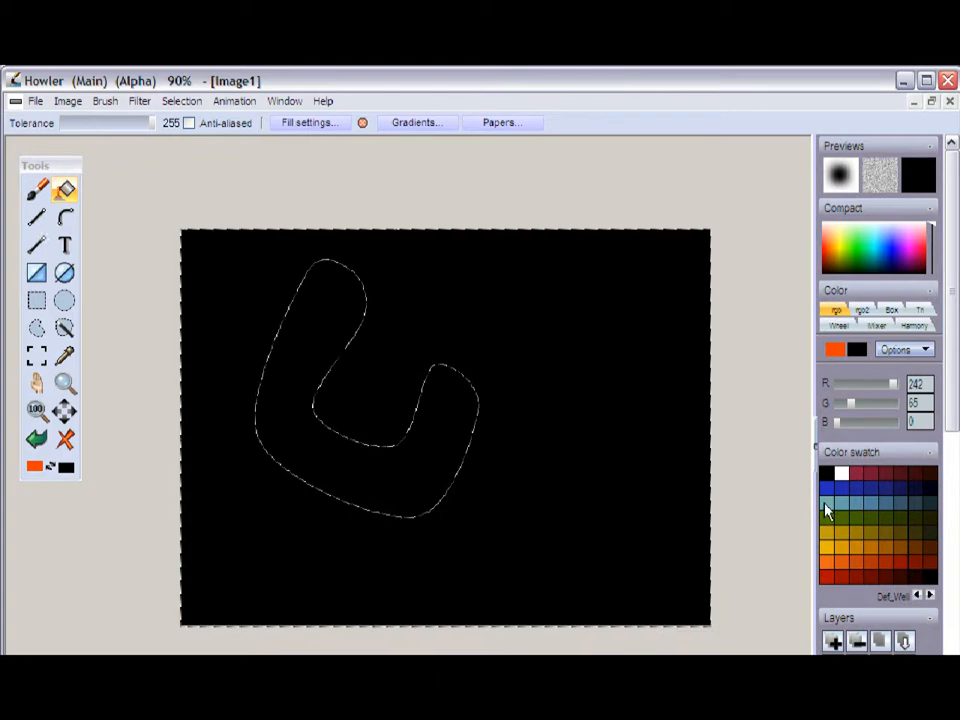
pyautogui.click(827, 508)
pyautogui.click(871, 260)
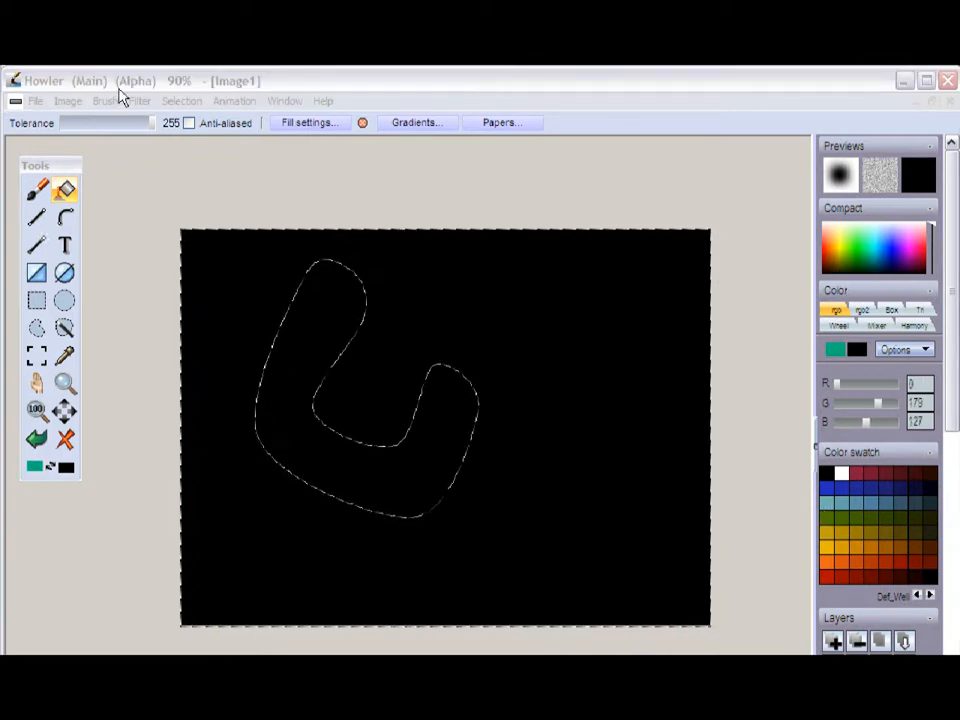
# - Apply an Alpha glow with a diameter of 91 in teal around the outside of the shape
pyautogui.click(180, 101)
pyautogui.moveTo(242, 456)
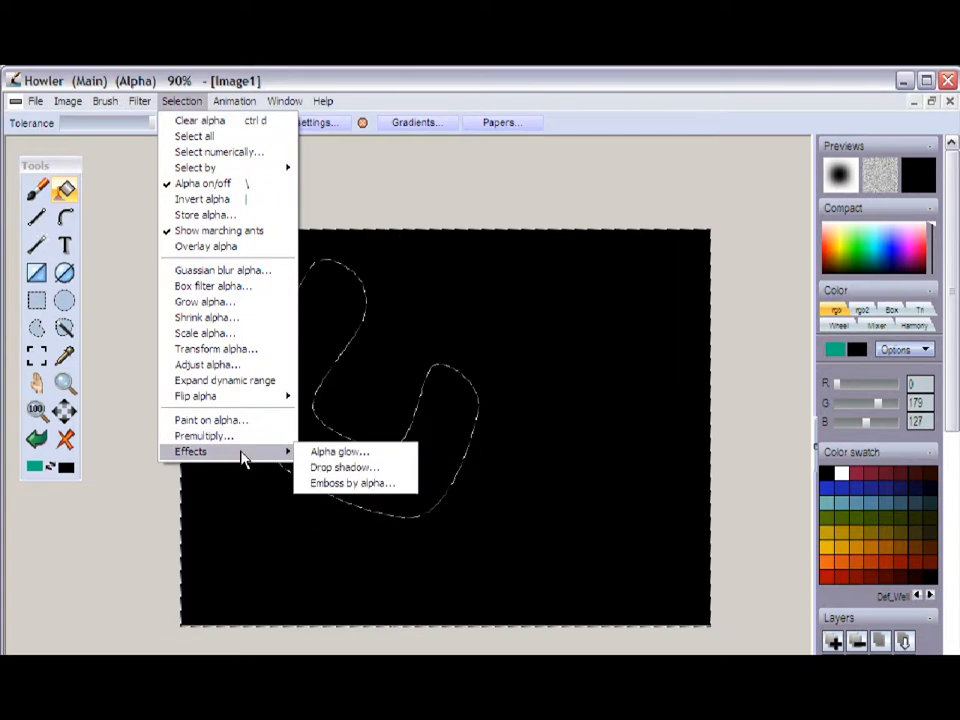
pyautogui.click(343, 452)
pyautogui.moveTo(568, 544); pyautogui.dragTo(612, 541)
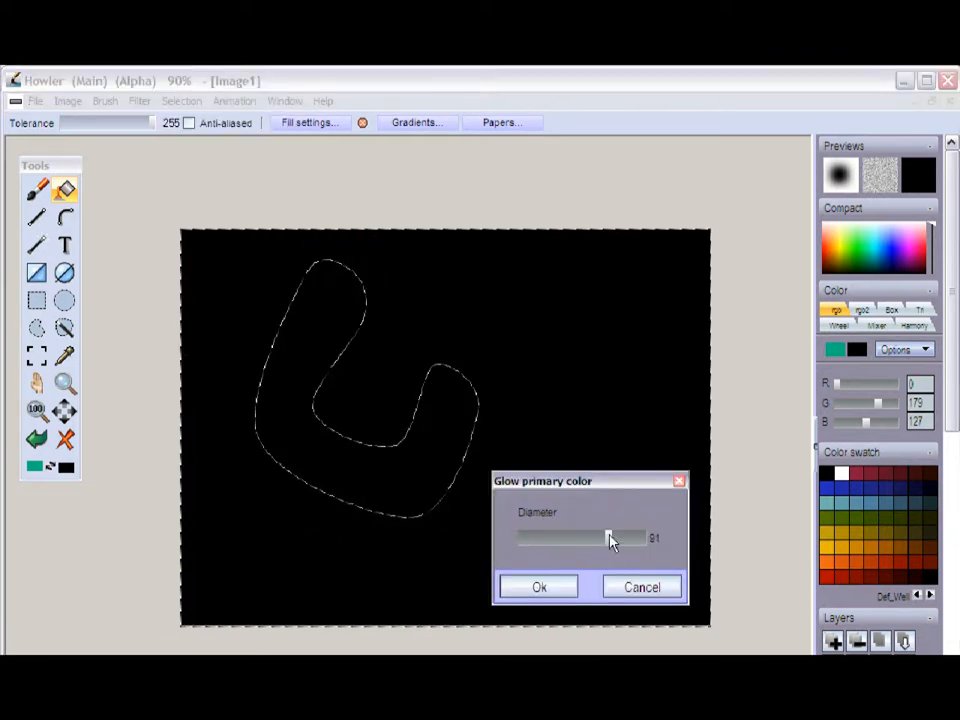
pyautogui.click(541, 590)
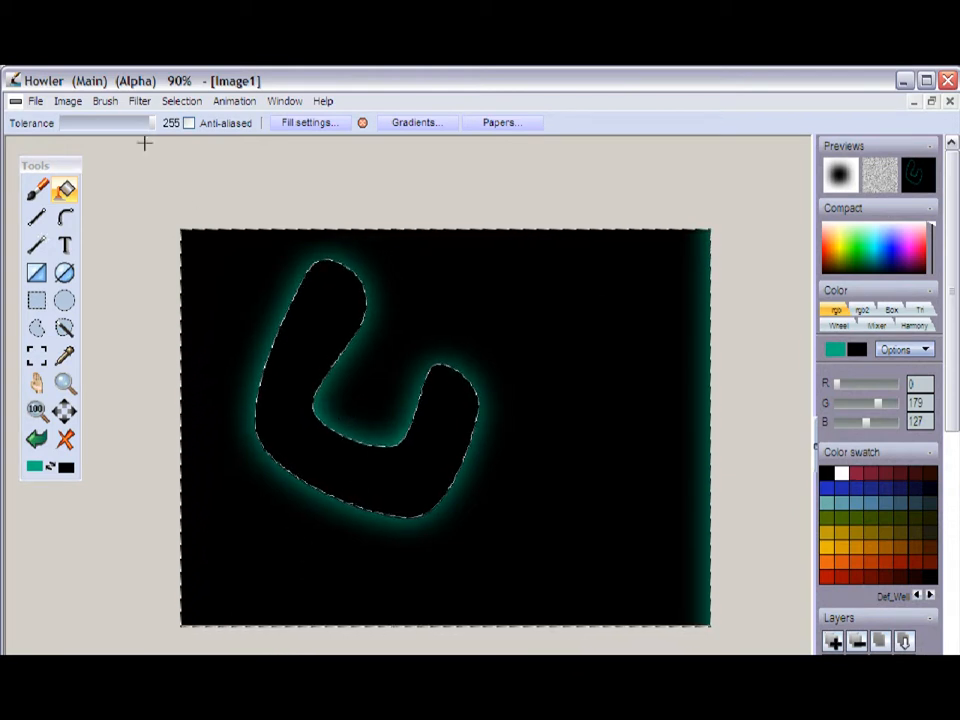
# - Return to the curved path tool and paint a tapering teal airbrush stroke along the path
pyautogui.click(65, 218)
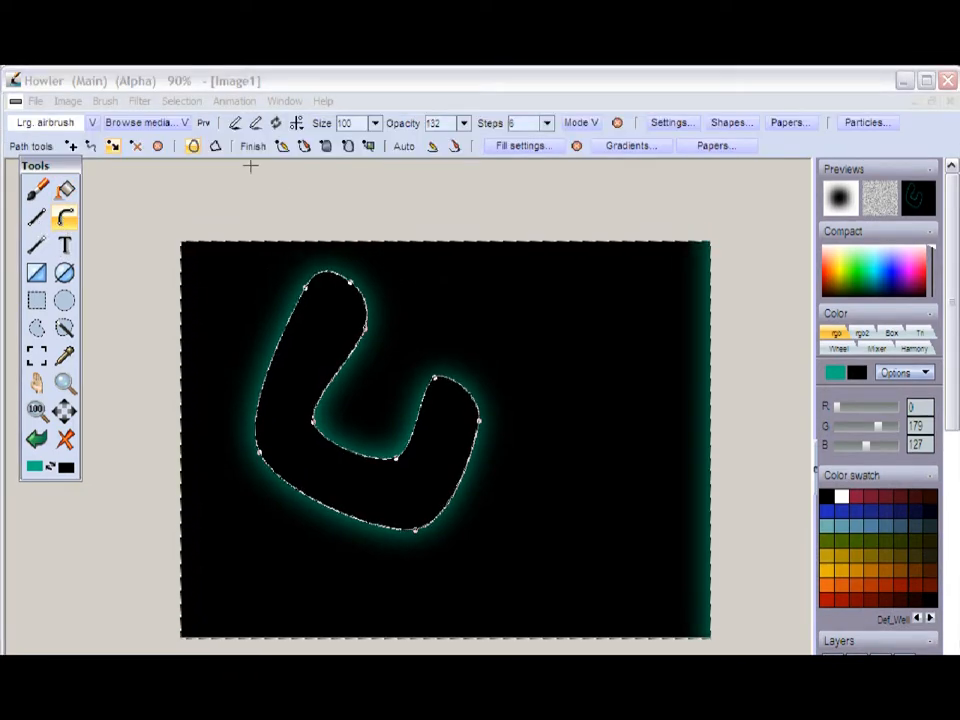
pyautogui.moveTo(46, 176); pyautogui.dragTo(50, 199)
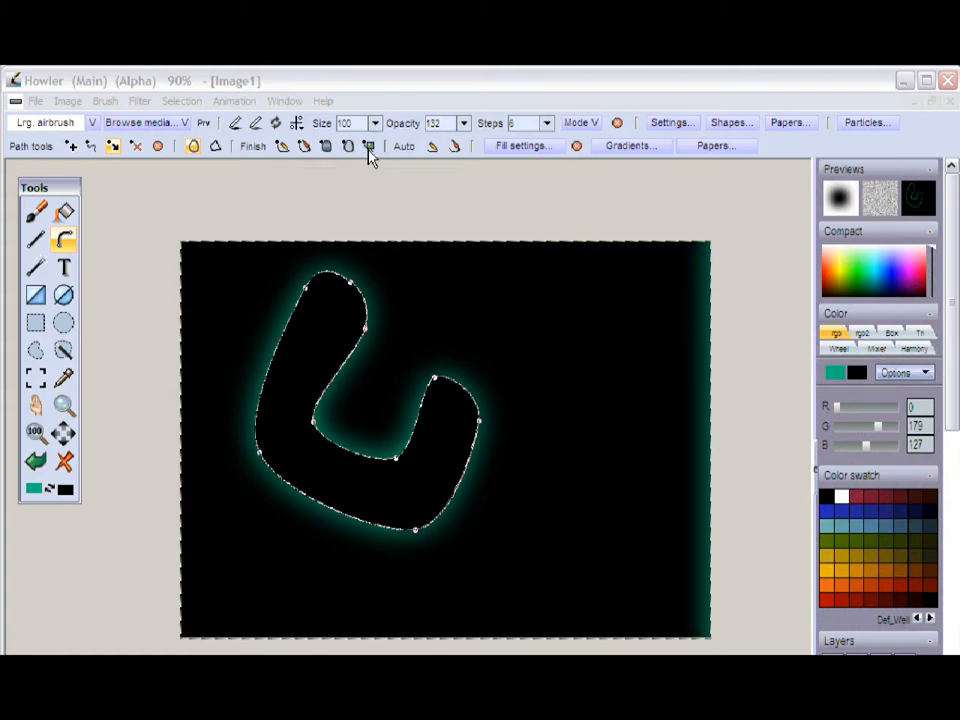
pyautogui.click(305, 147)
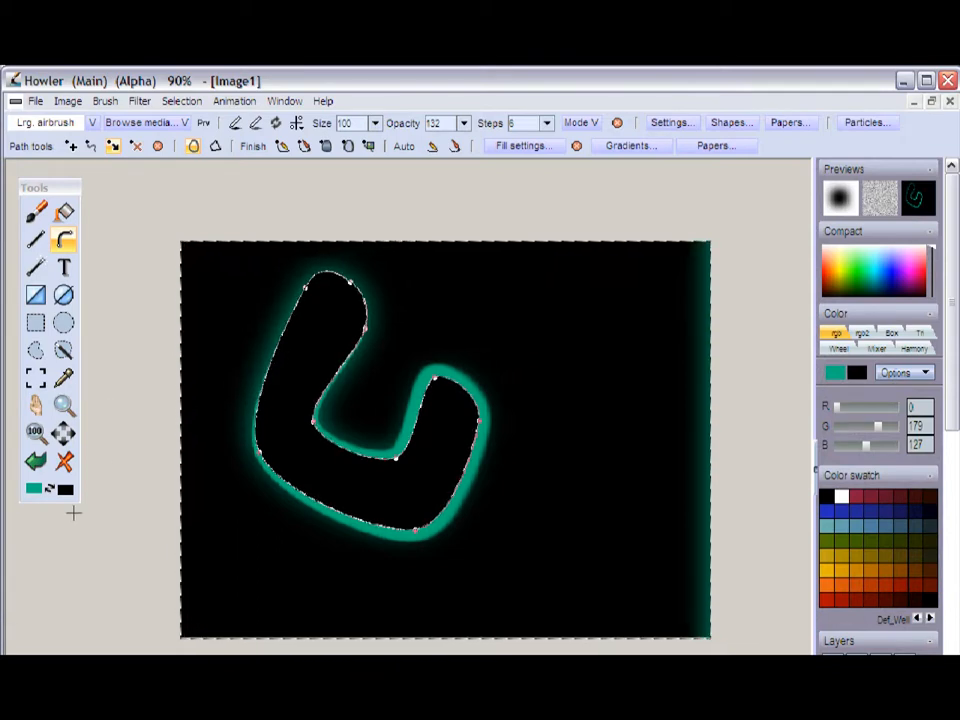
# - Clear the selected area to white, set primary black and secondary white, and clear the whole canvas to white
pyautogui.rightClick(65, 462)
pyautogui.click(134, 507)
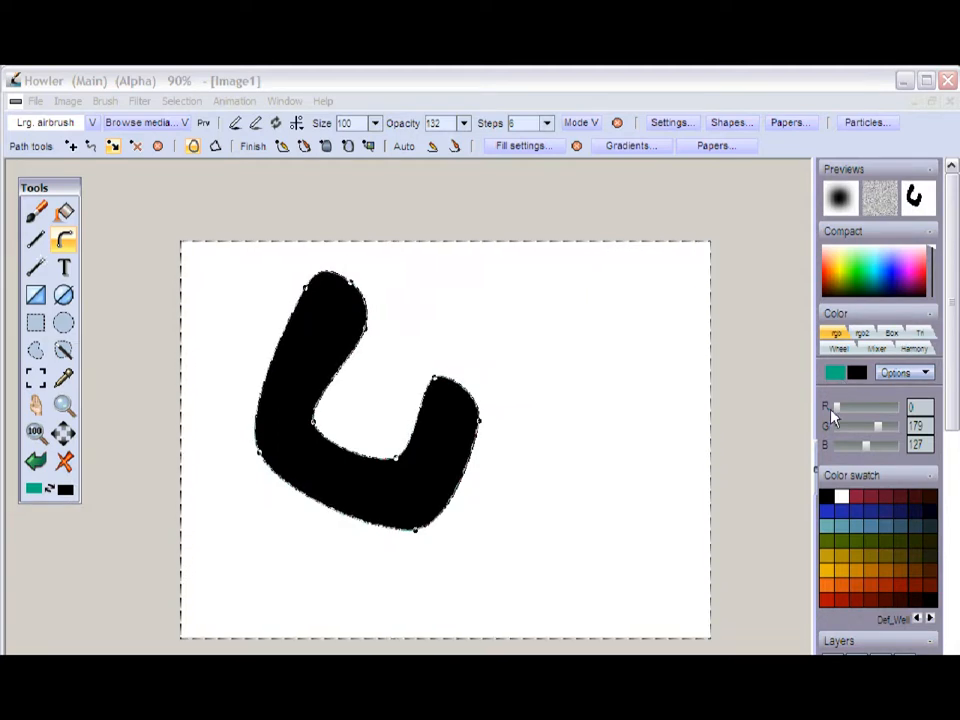
pyautogui.click(857, 373)
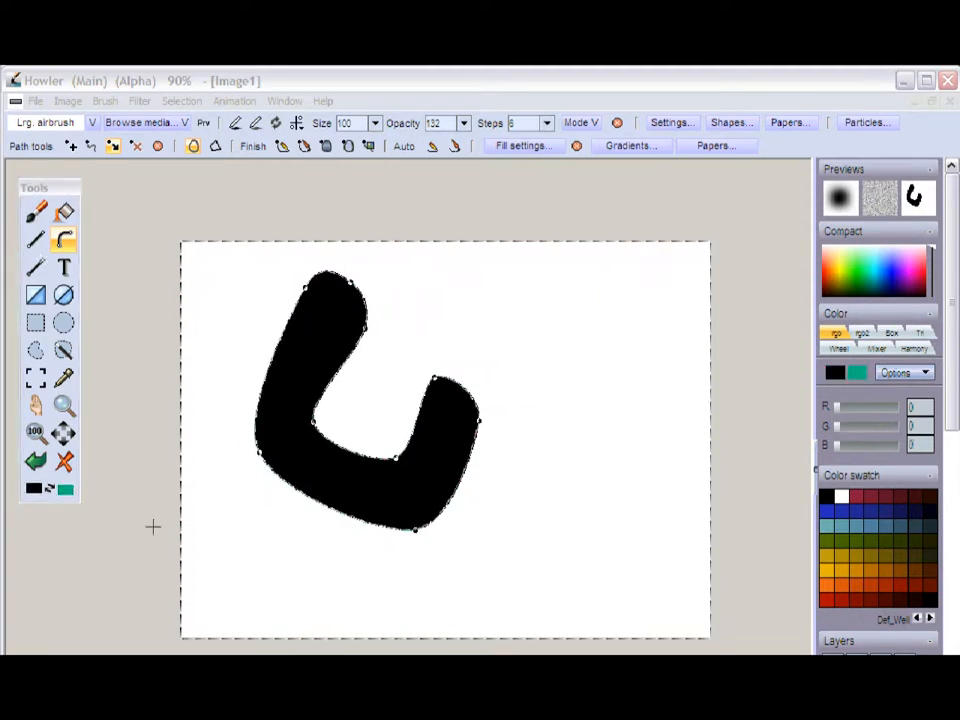
pyautogui.click(840, 497)
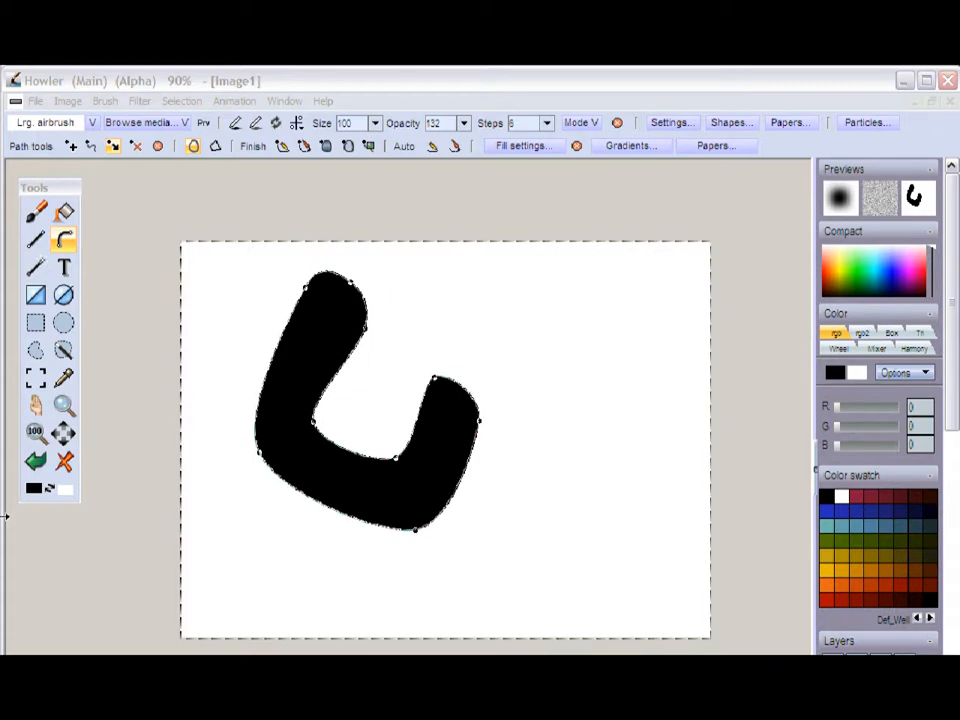
pyautogui.click(64, 461)
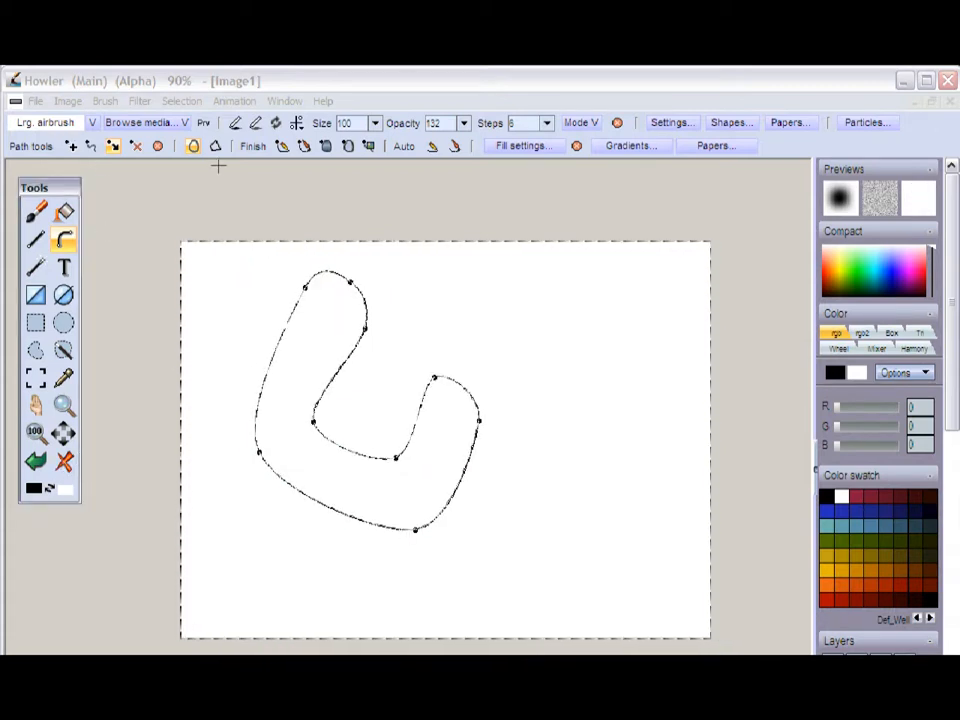
# - Clear the alpha selection and paint a tapering black airbrush stroke along the closed curved path
pyautogui.click(181, 101)
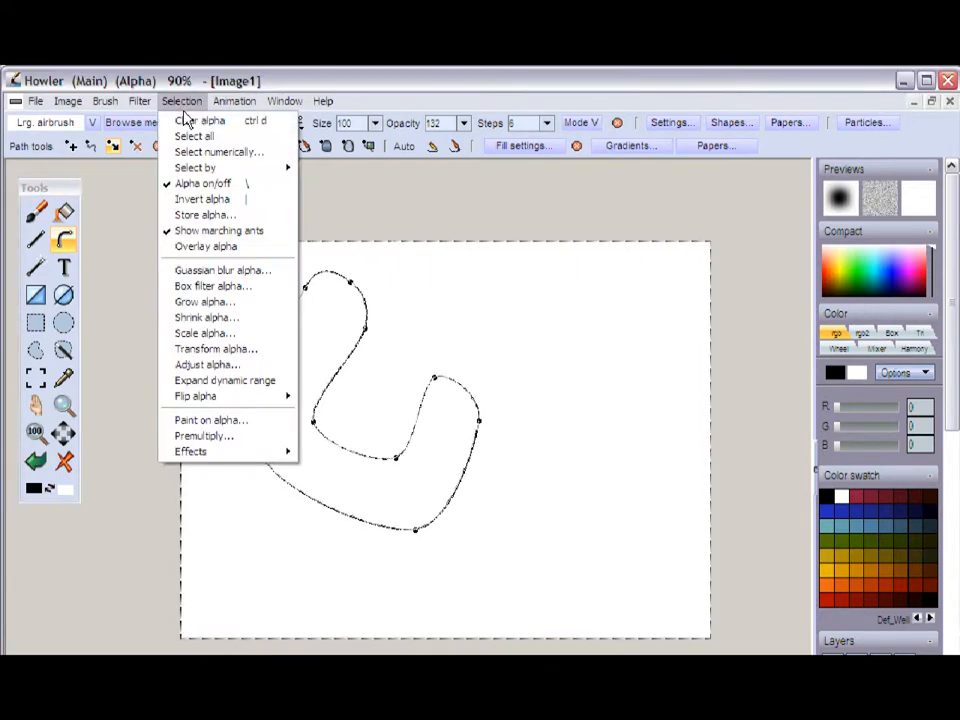
pyautogui.click(193, 125)
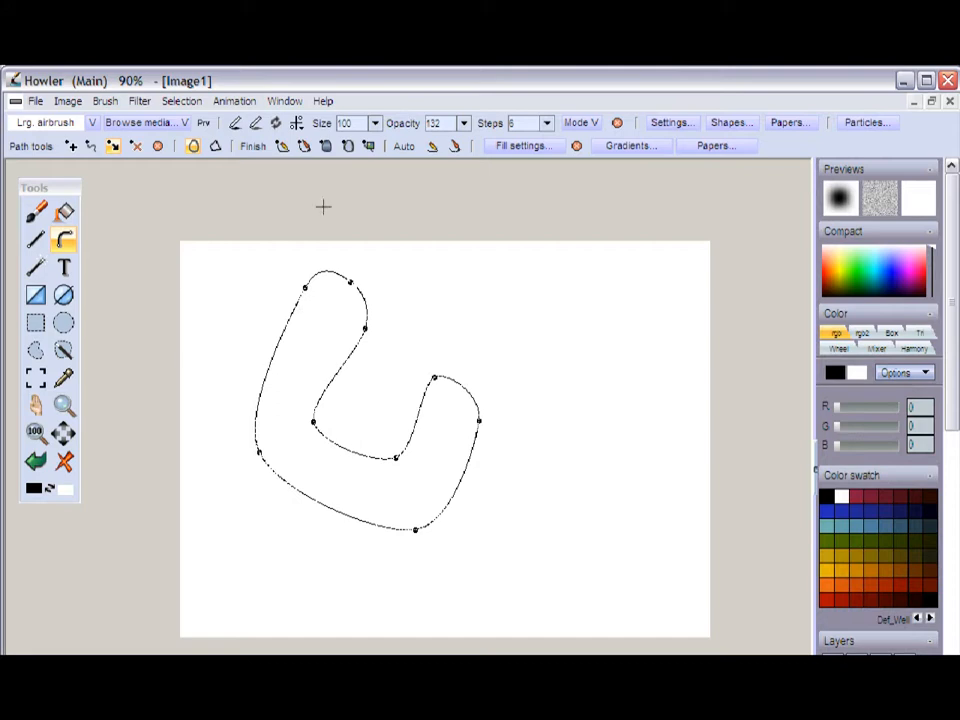
pyautogui.click(304, 146)
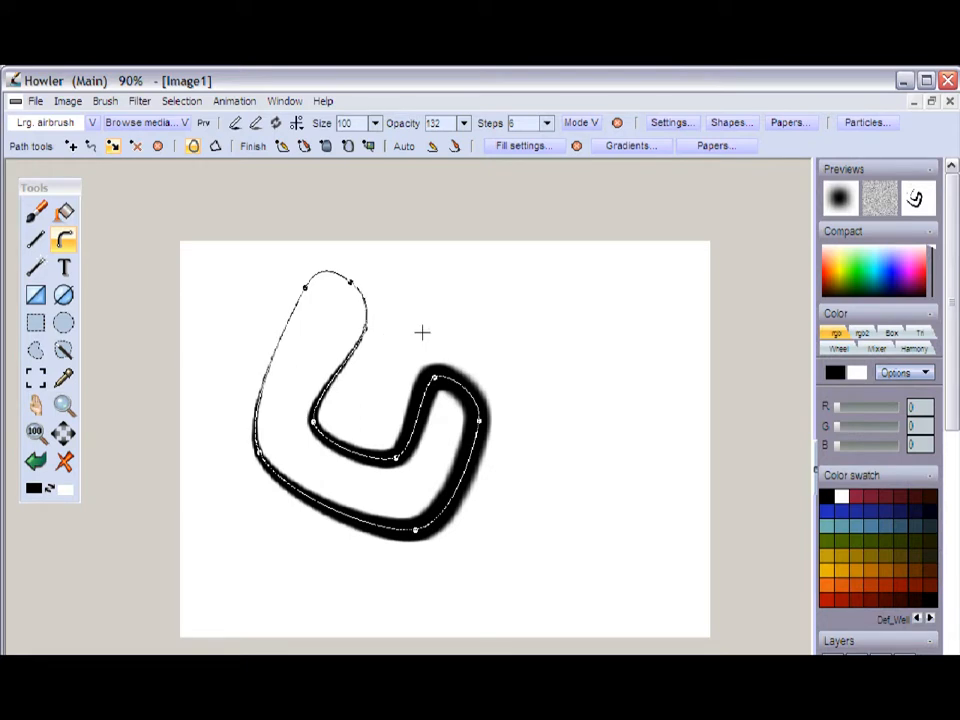
pyautogui.click(71, 146)
pyautogui.click(458, 293)
pyautogui.click(545, 296)
pyautogui.click(558, 427)
pyautogui.hotkey('ctrl', 'z')
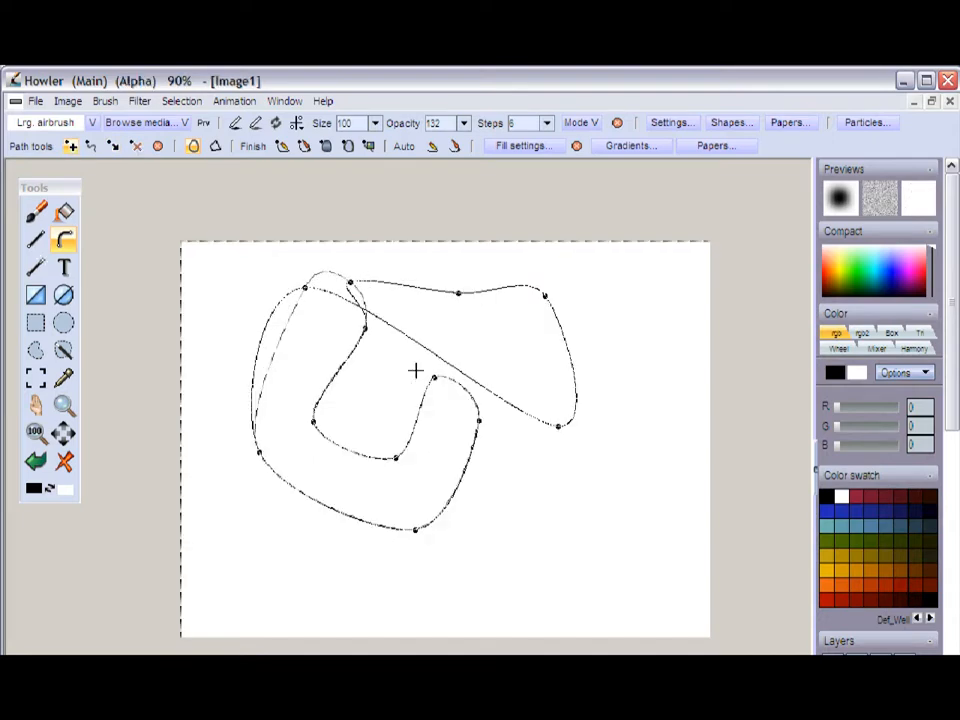
# - Delete the old path, then clear the canvas to white and remove the alpha selection
pyautogui.click(157, 146)
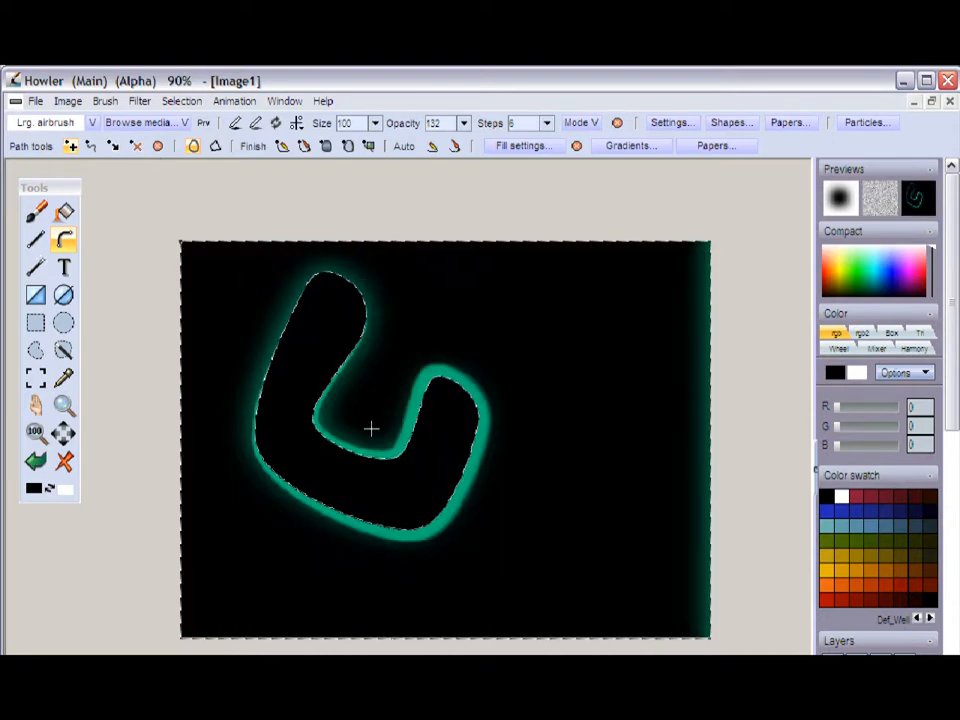
pyautogui.click(64, 460)
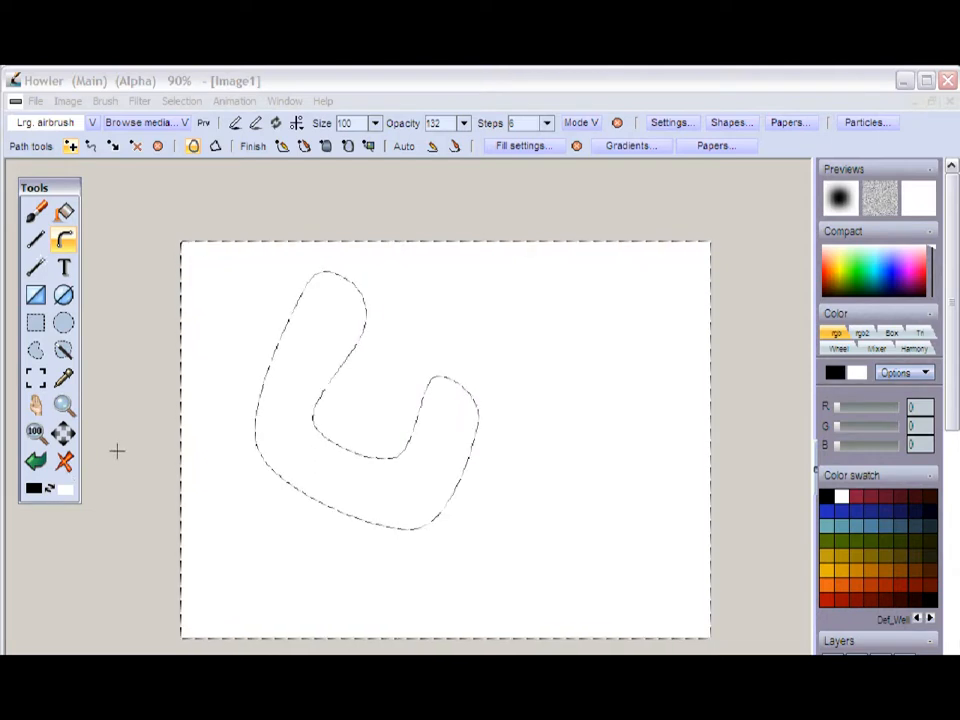
pyautogui.hotkey('ctrl', 'd')
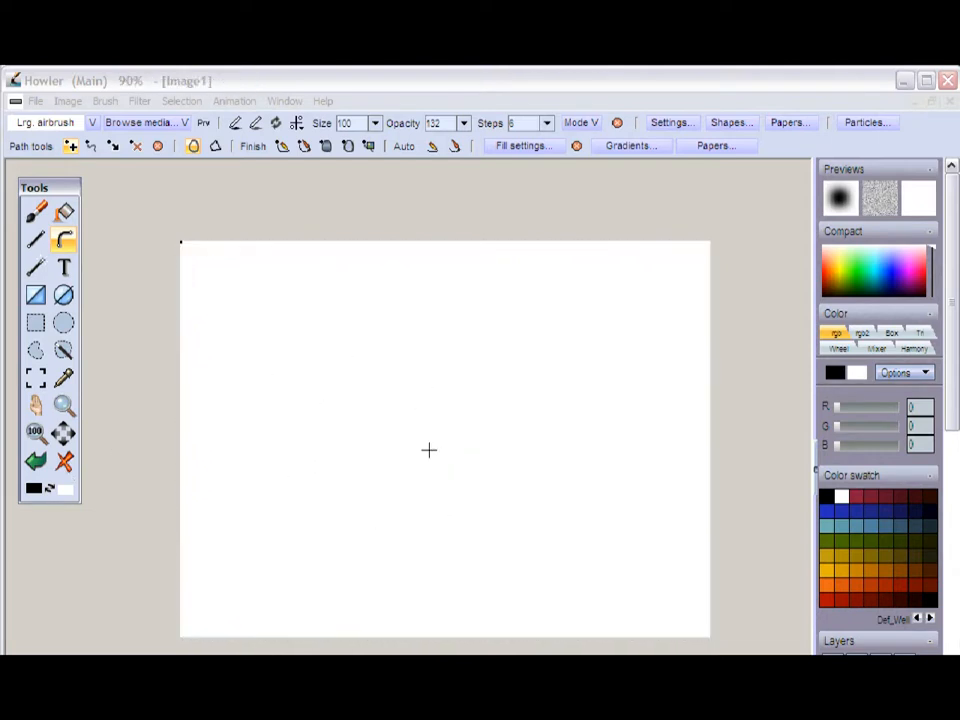
# - Plot a closed four-point oval path in the right half of the canvas and paint a tapering black stroke along it
pyautogui.click(72, 147)
pyautogui.click(521, 343)
pyautogui.click(621, 480)
pyautogui.click(535, 548)
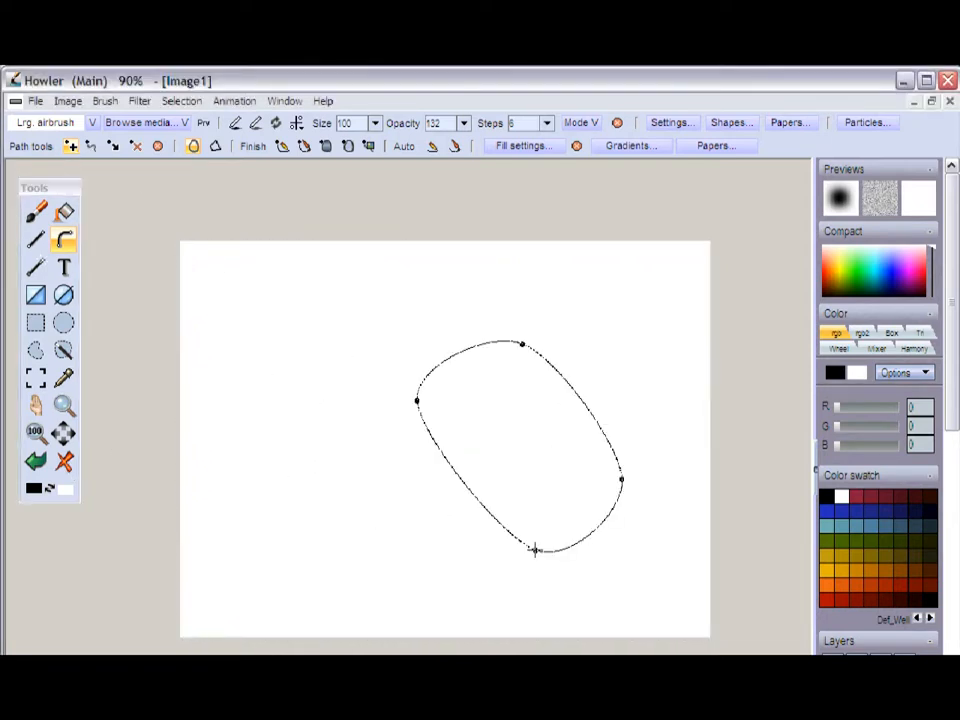
pyautogui.click(303, 147)
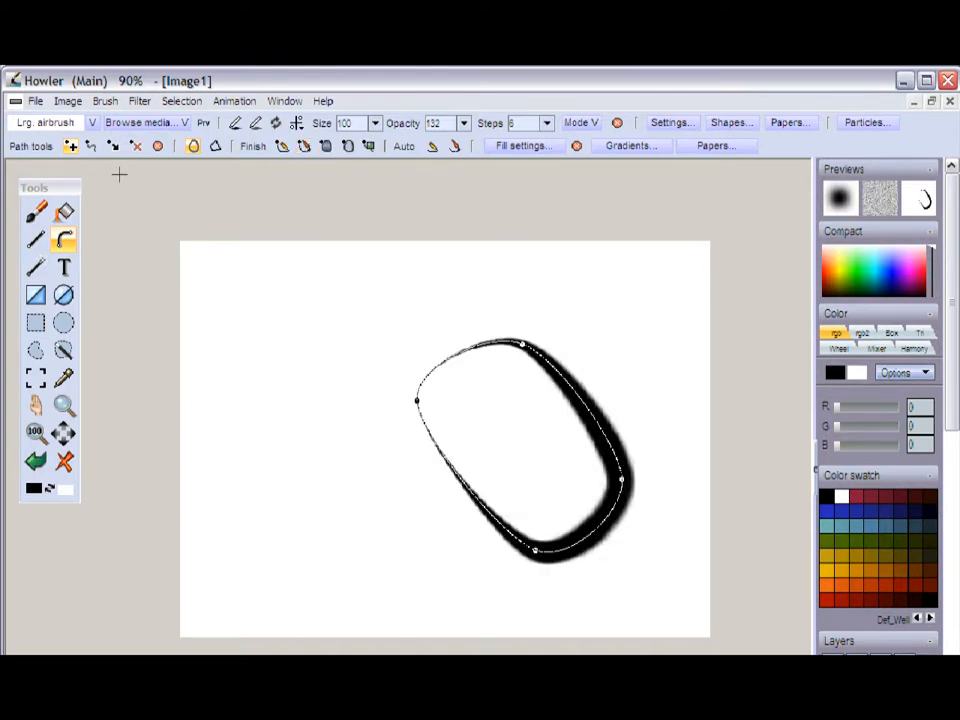
# - Clear the path, plot an open U-shaped curve beside the oval, and paint a tapering stroke along it
pyautogui.click(158, 147)
pyautogui.click(289, 343)
pyautogui.click(289, 418)
pyautogui.click(380, 439)
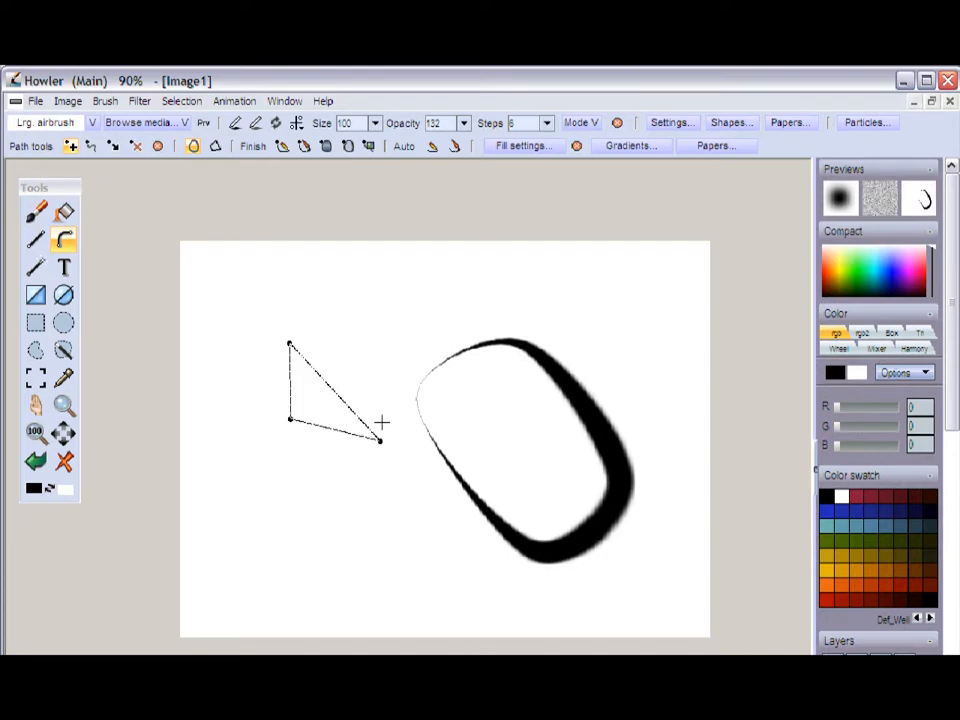
pyautogui.click(194, 147)
pyautogui.click(388, 330)
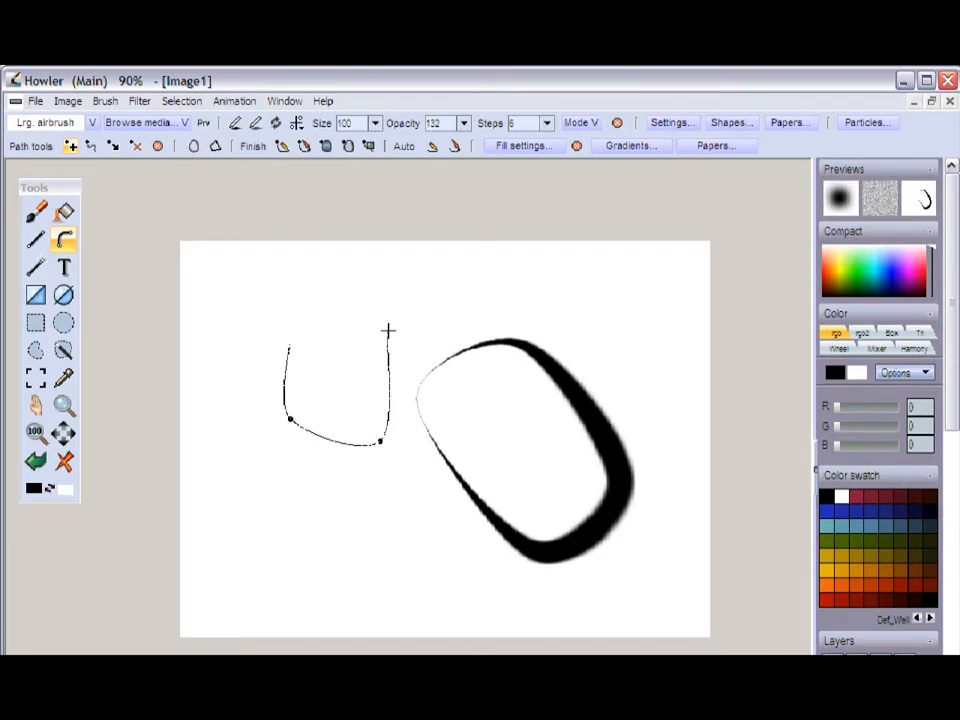
pyautogui.click(304, 146)
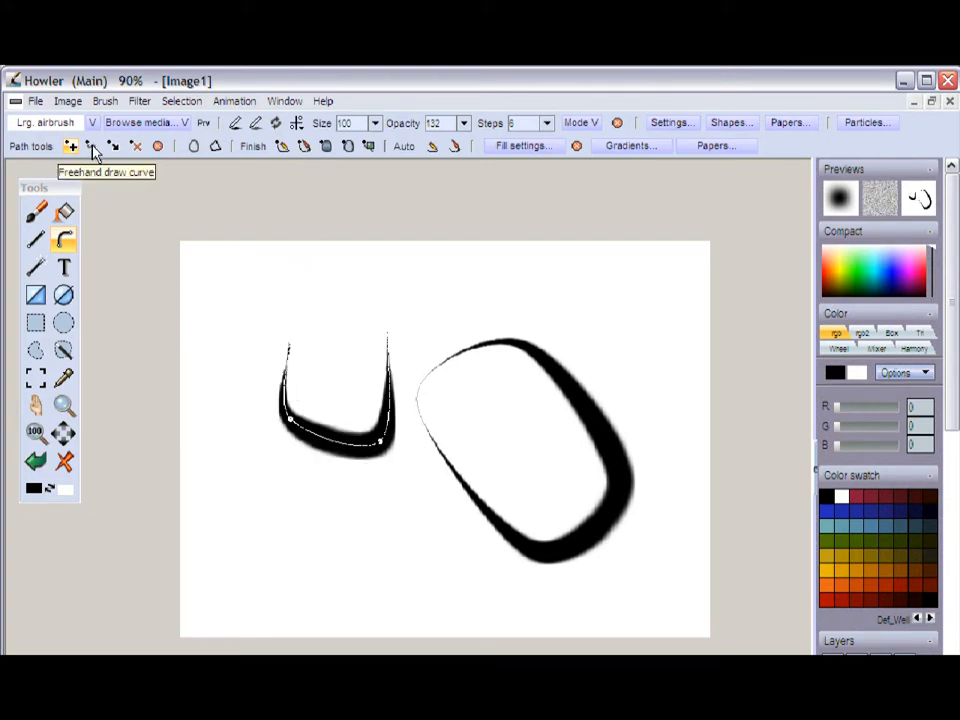
# - Turn on automatic tapered stroking, try extending the U-shaped path with more points, and clear the path
pyautogui.click(455, 145)
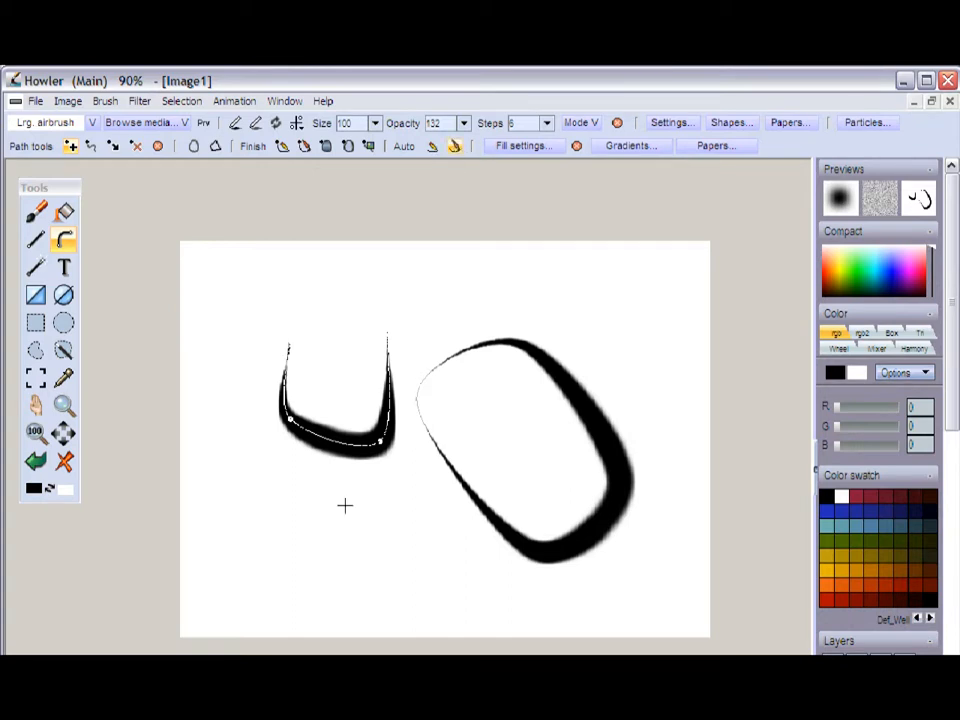
pyautogui.click(387, 333)
pyautogui.click(491, 540)
pyautogui.click(391, 574)
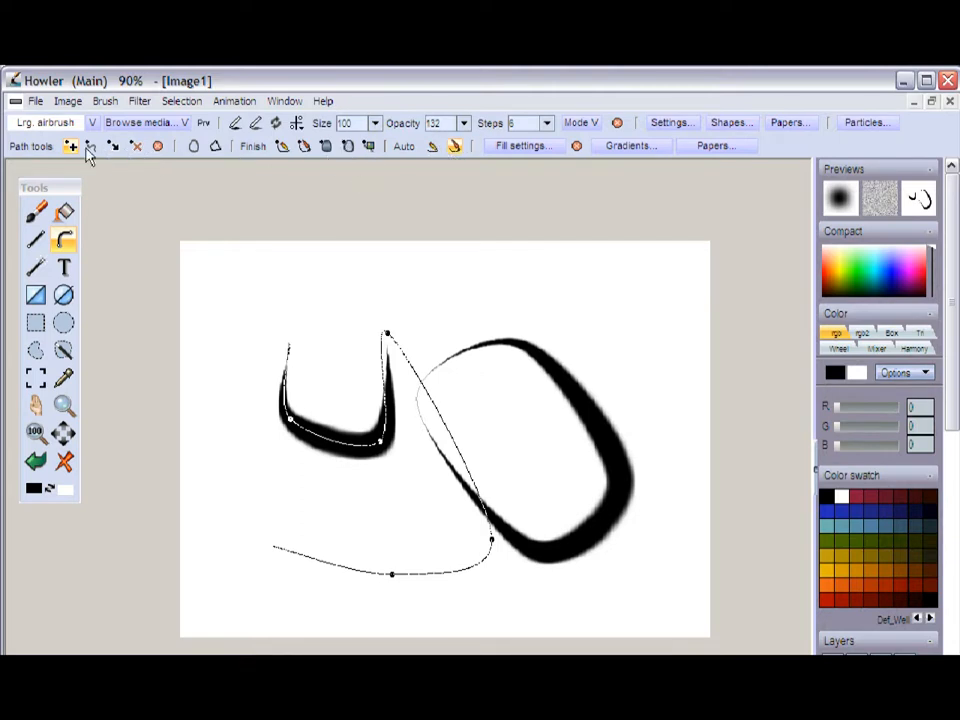
pyautogui.click(158, 148)
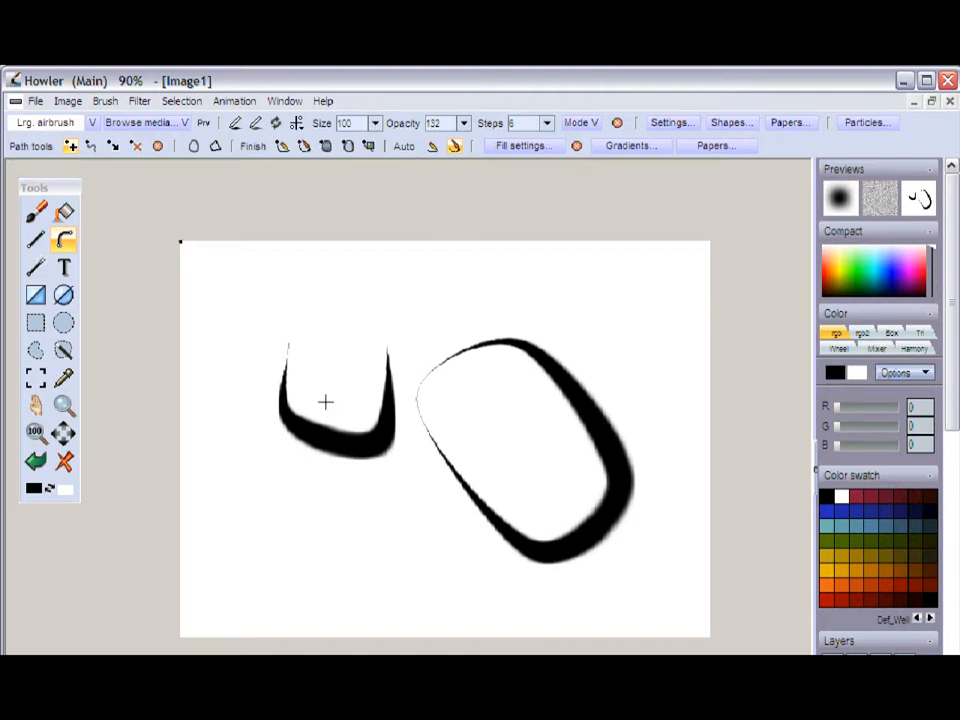
# - Plot an open S-like curve beneath the U-shape and paint a tapering black stroke along it
pyautogui.click(273, 537)
pyautogui.click(298, 465)
pyautogui.click(404, 478)
pyautogui.click(418, 565)
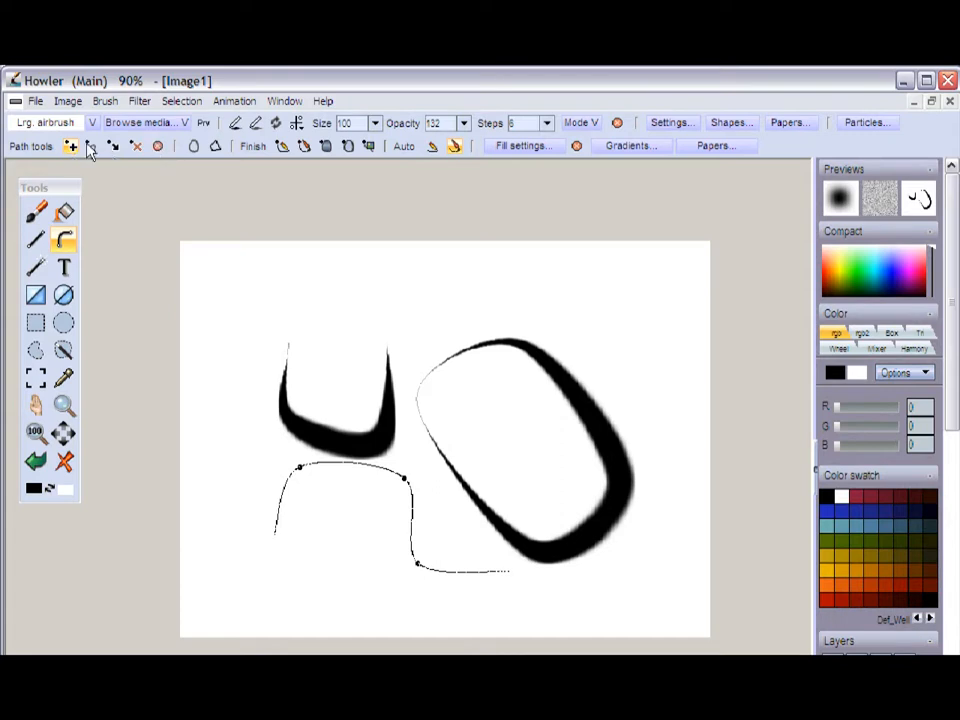
pyautogui.click(303, 147)
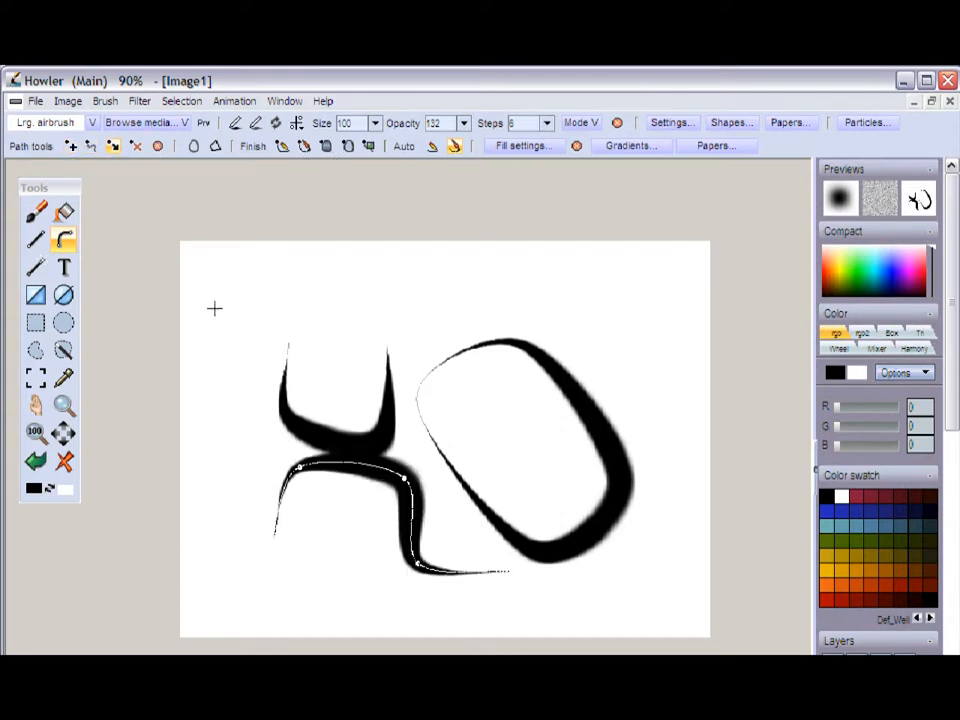
# - Switch to freehand curve drawing and sketch test curves across the canvas
pyautogui.click(90, 146)
pyautogui.moveTo(246, 407)
pyautogui.mouseDown()
pyautogui.moveTo(367, 309)
pyautogui.moveTo(445, 300)
pyautogui.mouseUp()
pyautogui.moveTo(349, 518); pyautogui.dragTo(550, 456)
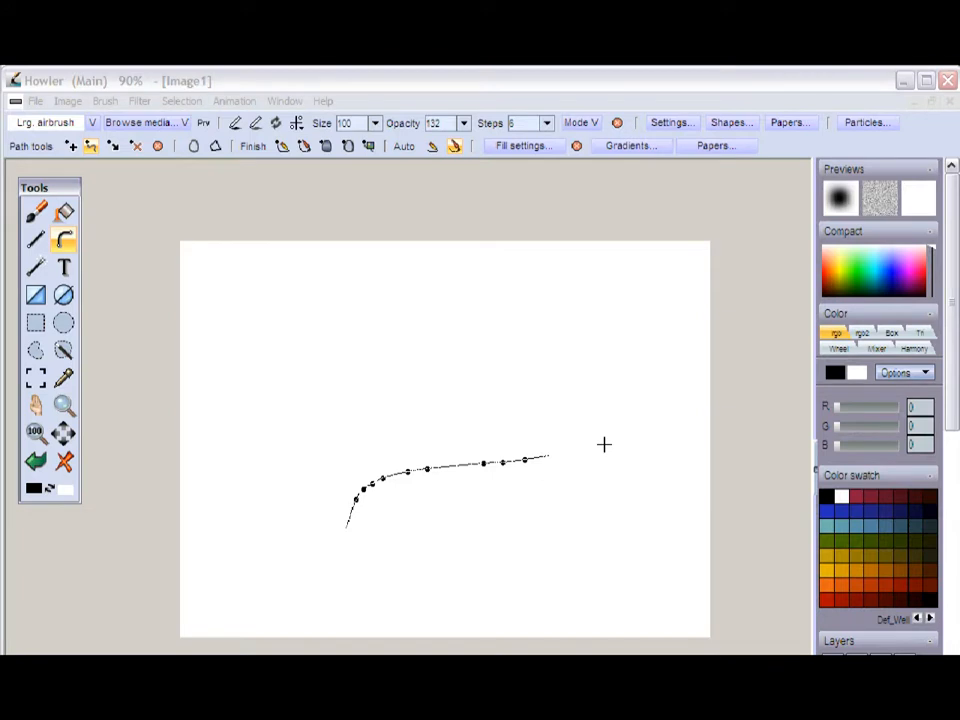
# - Draw a cartoon face with freehand tapered strokes: a large head outline, two angled brows, two round eyes and a smiling mouth
pyautogui.moveTo(403, 306)
pyautogui.mouseDown()
pyautogui.moveTo(370, 305)
pyautogui.moveTo(454, 643)
pyautogui.moveTo(534, 332)
pyautogui.mouseUp()
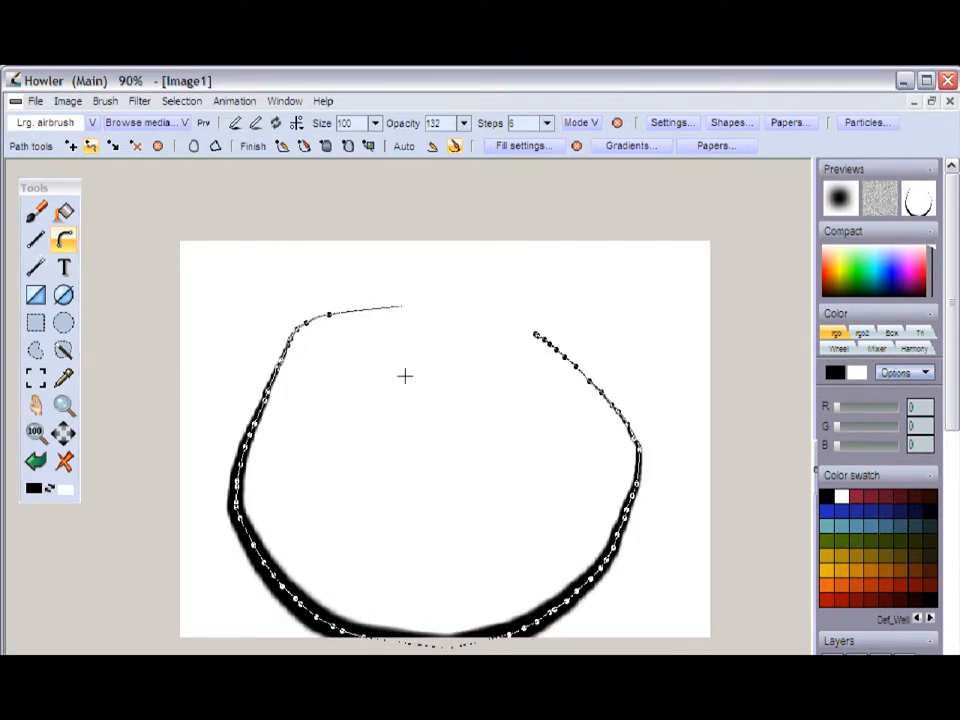
pyautogui.moveTo(306, 442)
pyautogui.mouseDown()
pyautogui.moveTo(390, 351)
pyautogui.moveTo(447, 378)
pyautogui.moveTo(555, 492)
pyautogui.mouseUp()
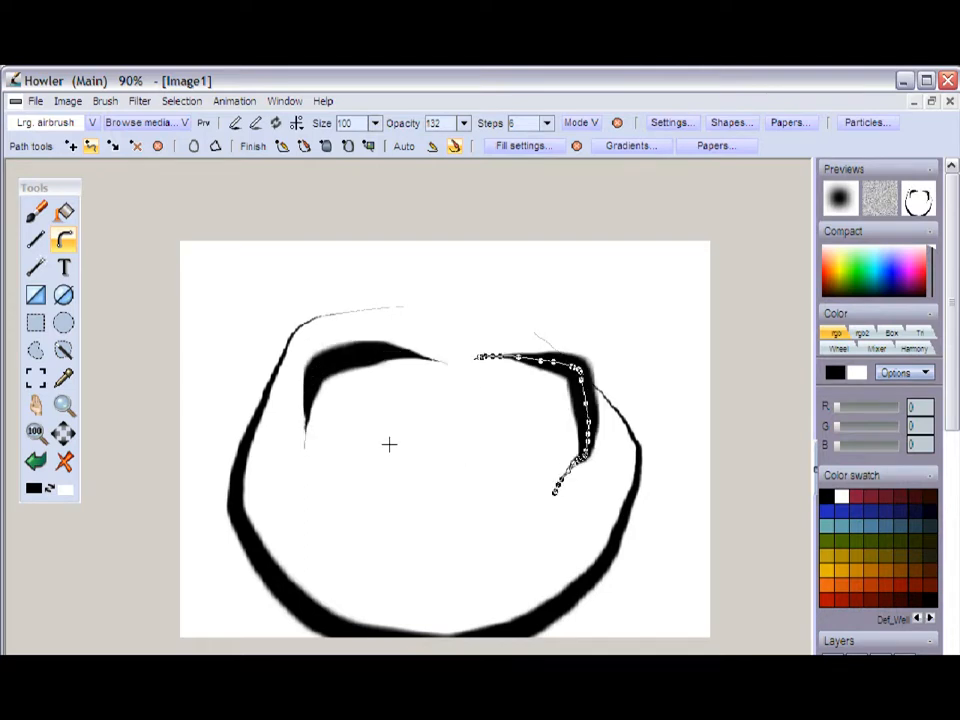
pyautogui.moveTo(405, 433); pyautogui.dragTo(394, 428)
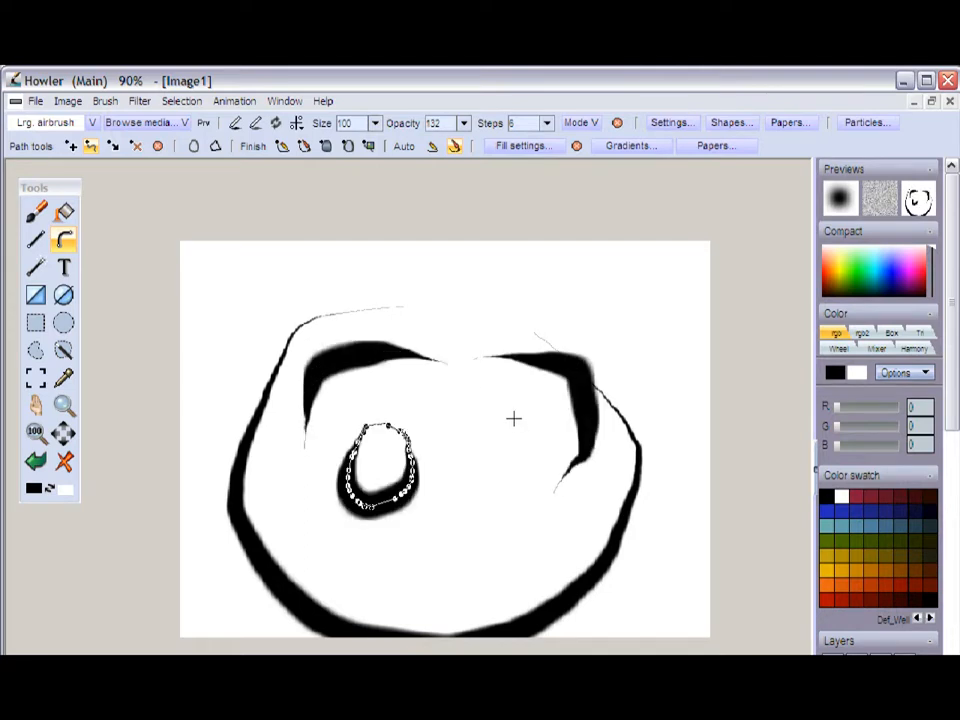
pyautogui.moveTo(513, 418); pyautogui.dragTo(514, 439)
pyautogui.moveTo(343, 553)
pyautogui.mouseDown()
pyautogui.moveTo(441, 601)
pyautogui.moveTo(524, 553)
pyautogui.mouseUp()
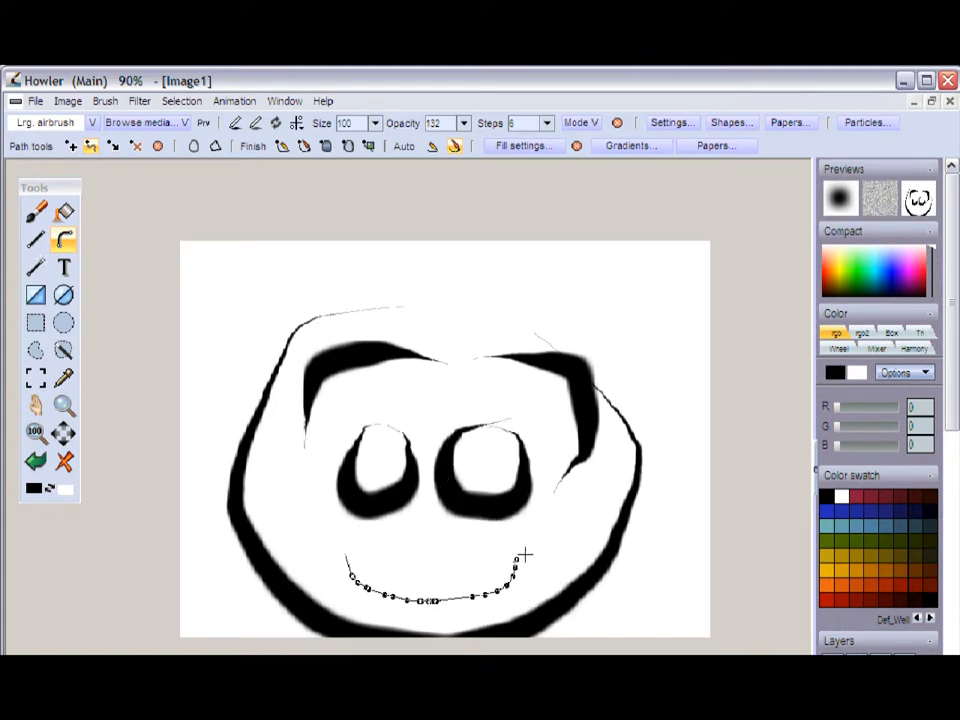
# - View the face without its path overlay, return to the curved path tool, and move the Tools palette slightly down
pyautogui.click(35, 211)
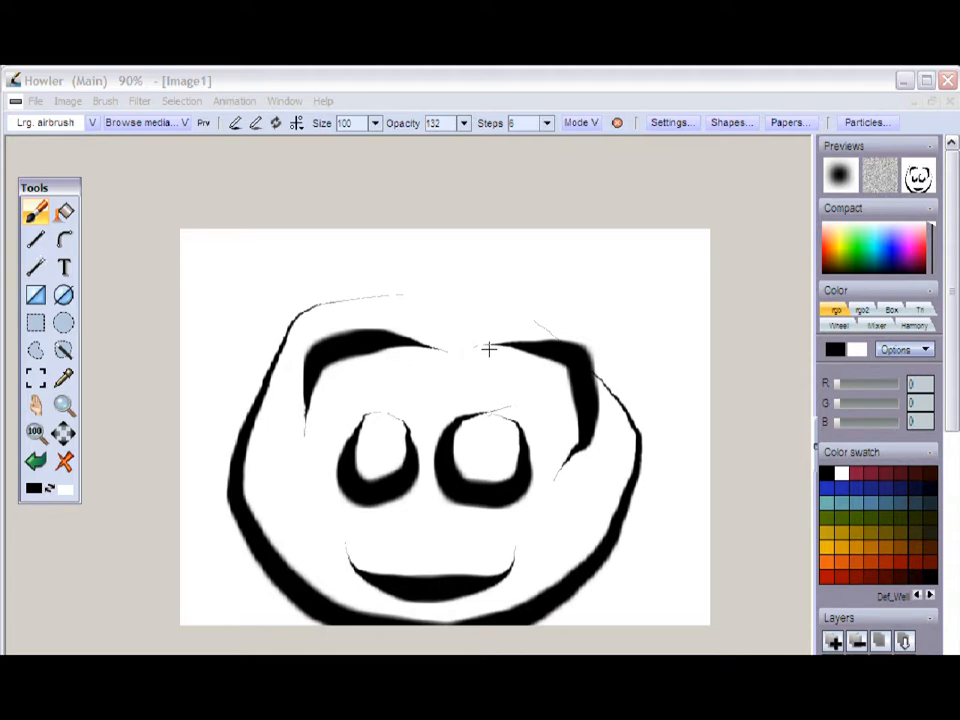
pyautogui.click(64, 239)
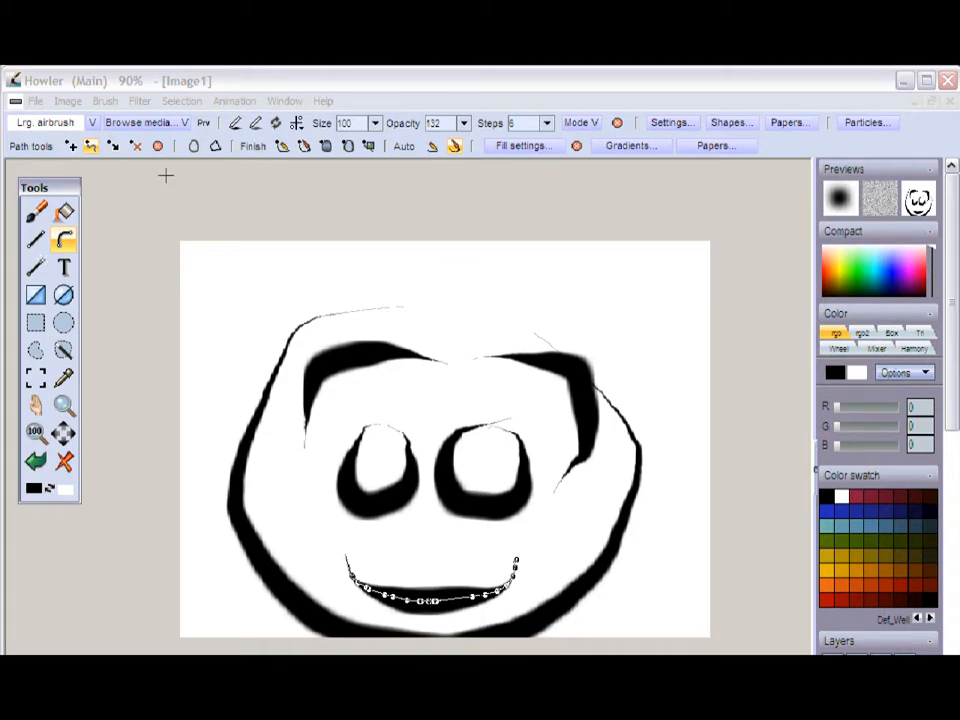
pyautogui.moveTo(65, 194); pyautogui.dragTo(64, 220)
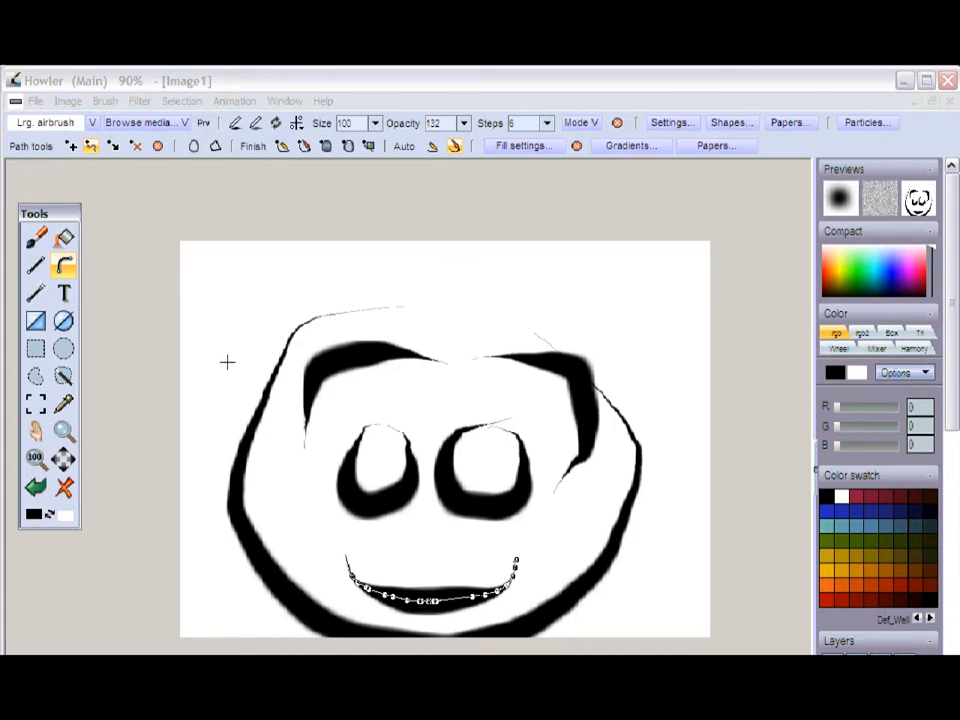
# - Shift the drawing's pixels by X 12 and Y -33, and switch to the brush tool
pyautogui.click(139, 101)
pyautogui.moveTo(176, 152)
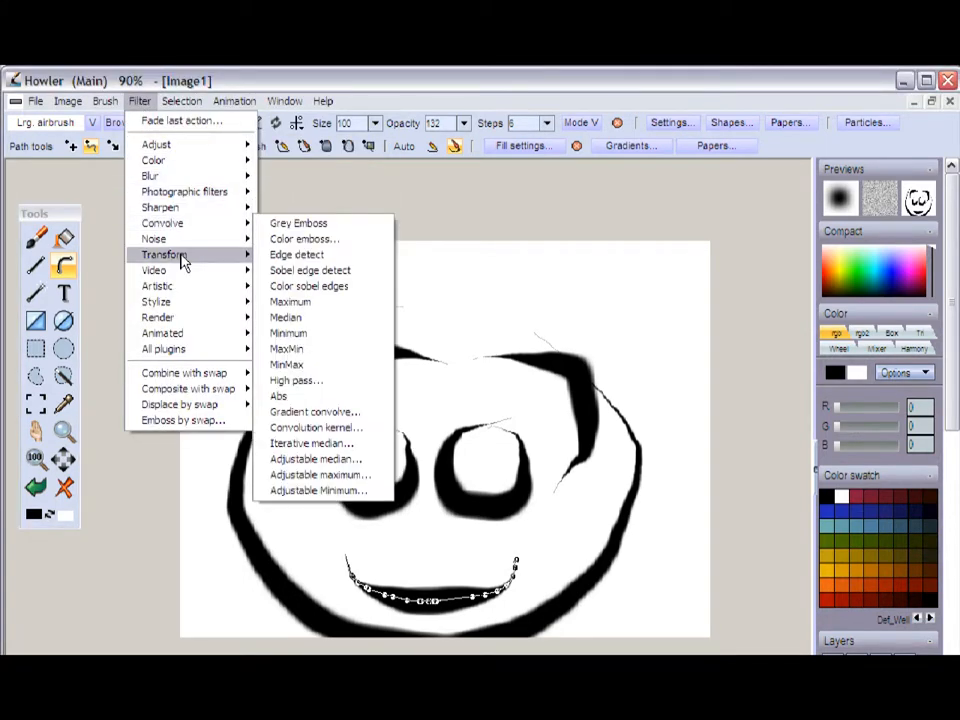
pyautogui.moveTo(184, 257)
pyautogui.click(334, 277)
pyautogui.moveTo(414, 343); pyautogui.dragTo(430, 317)
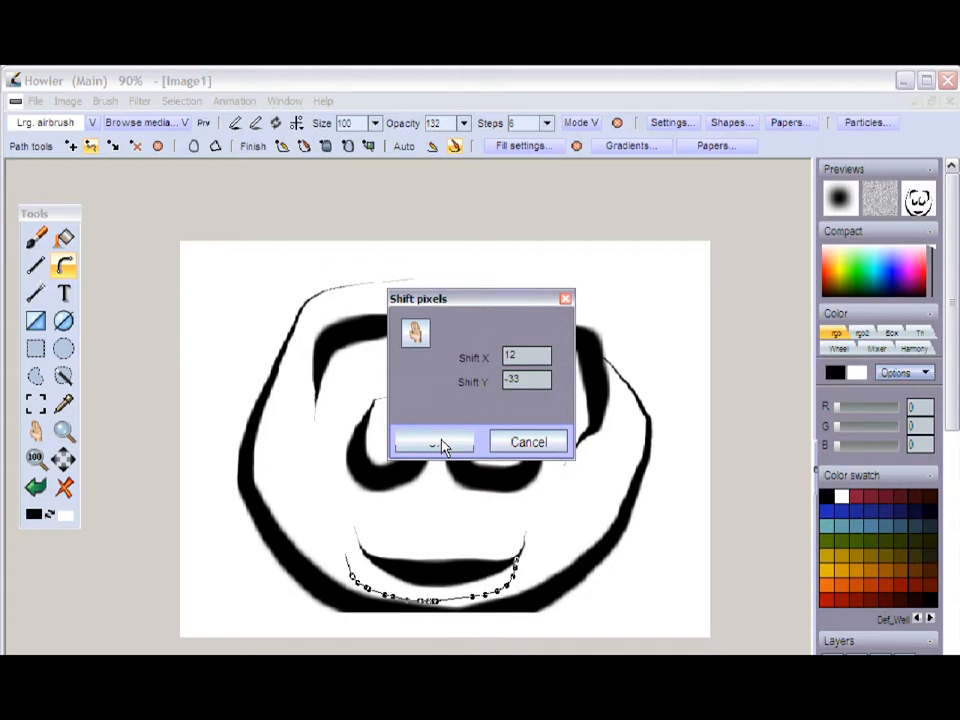
pyautogui.click(437, 443)
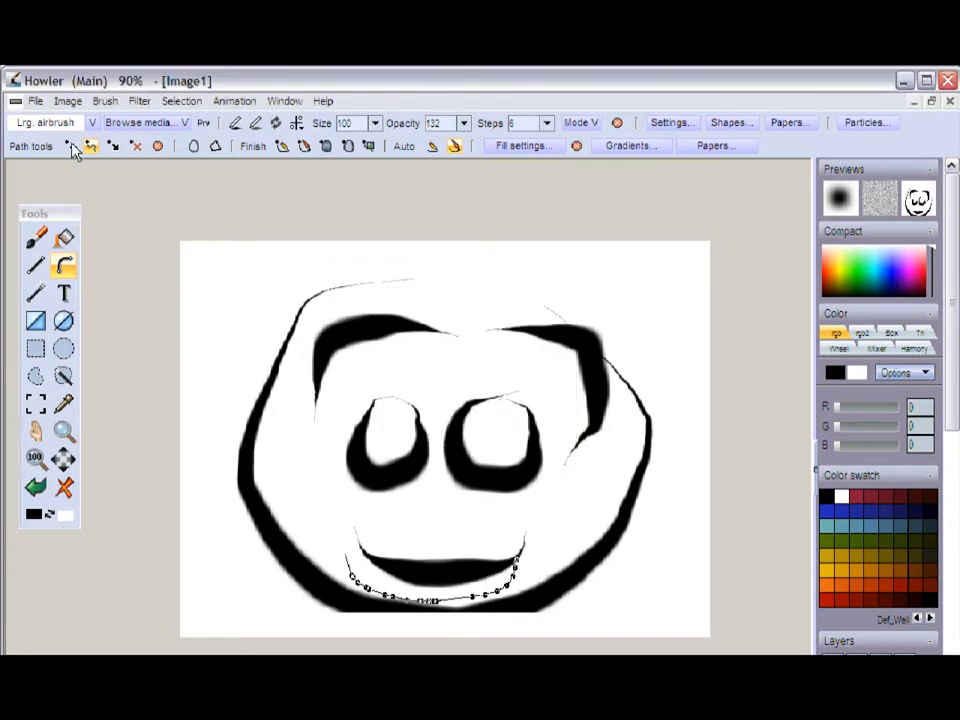
pyautogui.click(36, 237)
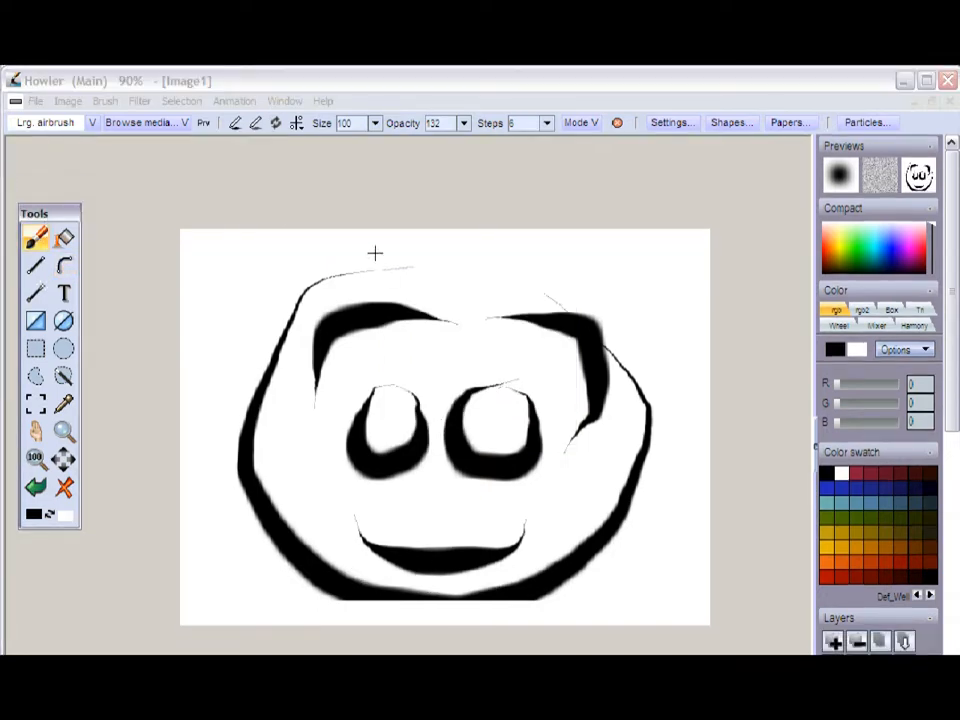
# - Create an 18-frame animation at 24 fps initialized with a copy of the current frame, and move its controls above the canvas
pyautogui.click(231, 102)
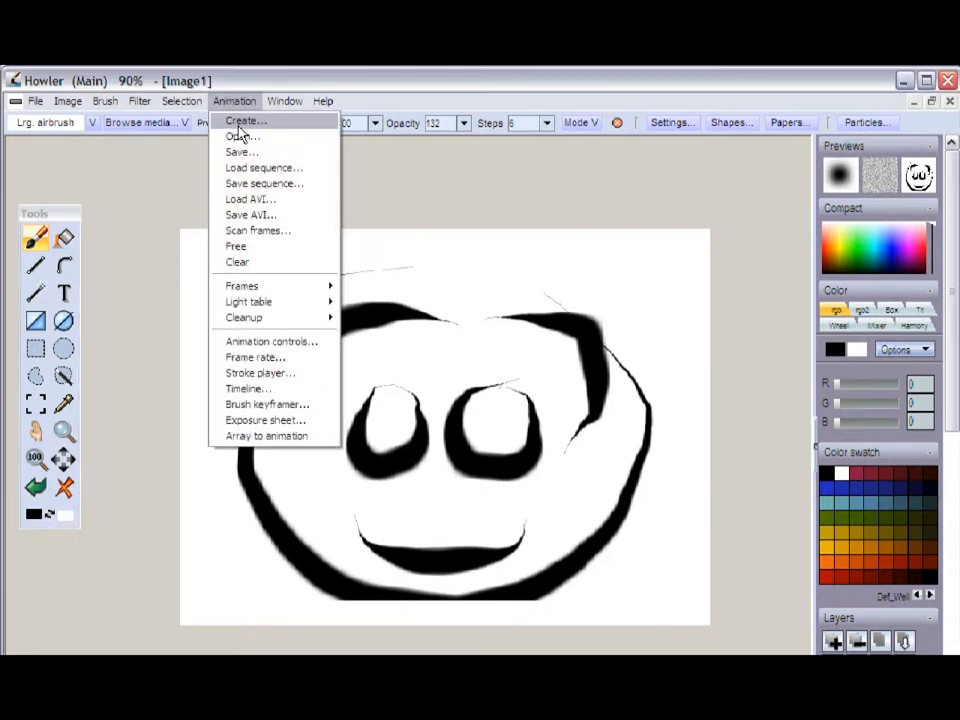
pyautogui.click(241, 121)
pyautogui.moveTo(295, 316); pyautogui.dragTo(195, 321)
pyautogui.write('1')
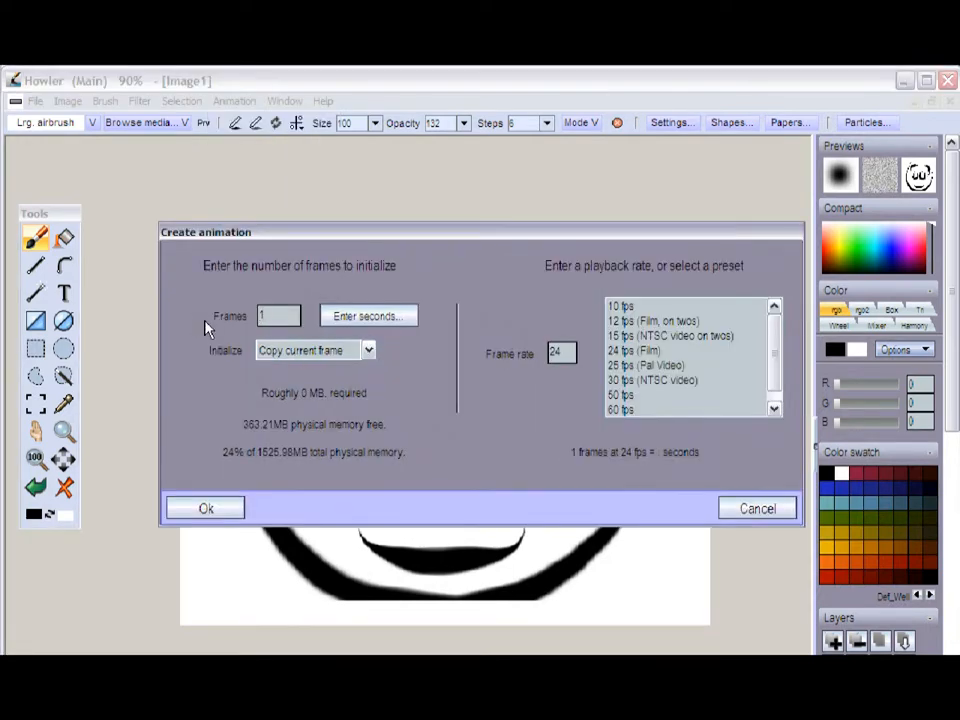
pyautogui.write('8')
pyautogui.click(228, 509)
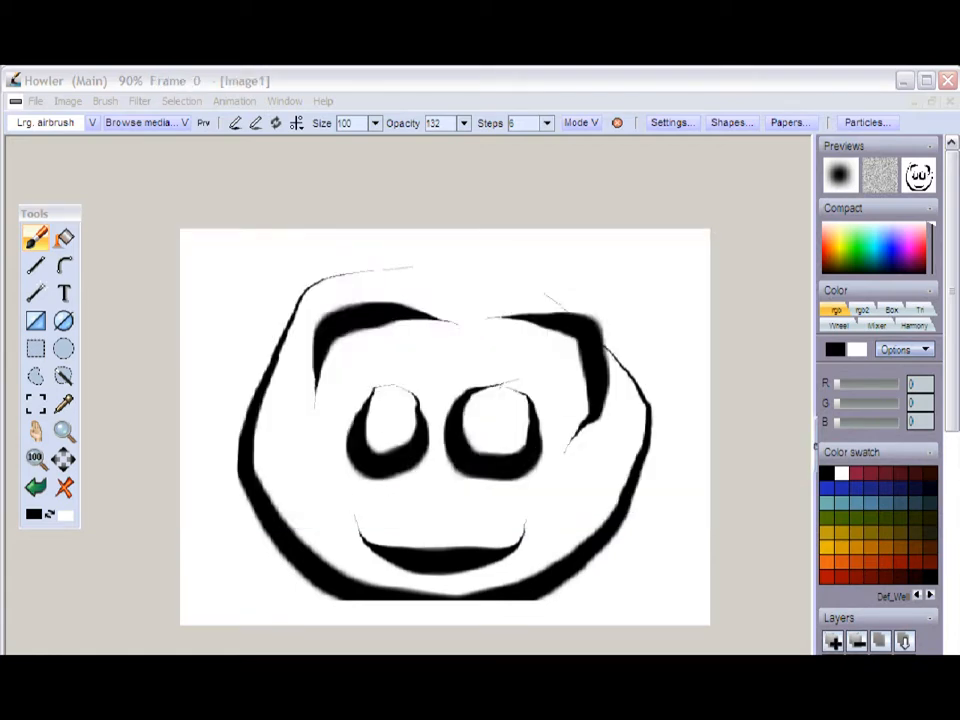
pyautogui.moveTo(297, 137); pyautogui.dragTo(257, 165)
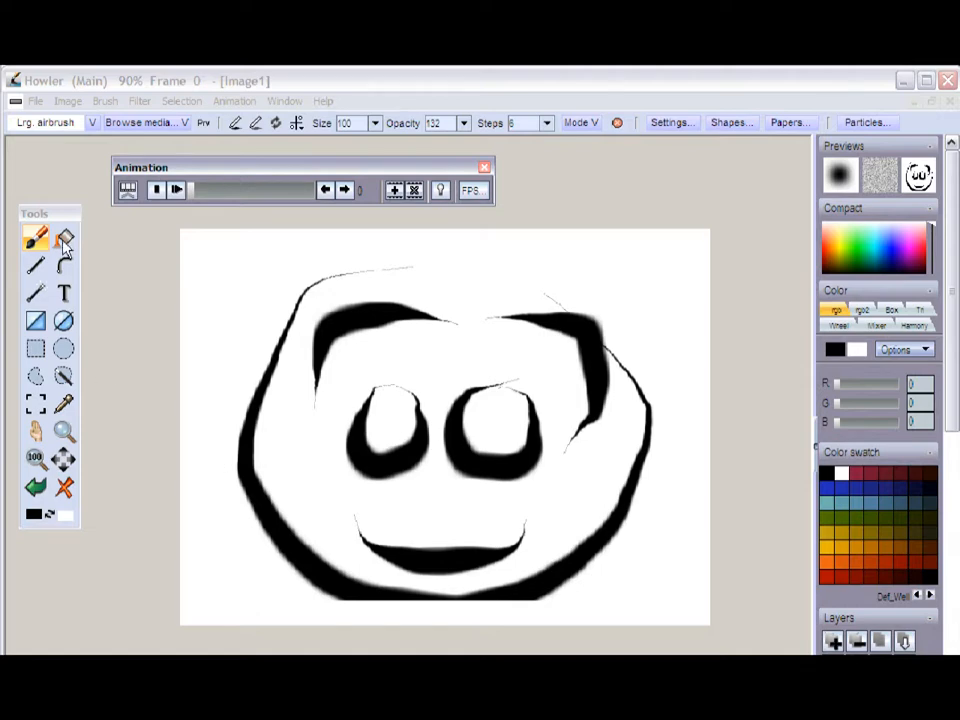
# - Open the Stroke player, move it aside from the face, and select the brush tool
pyautogui.click(236, 104)
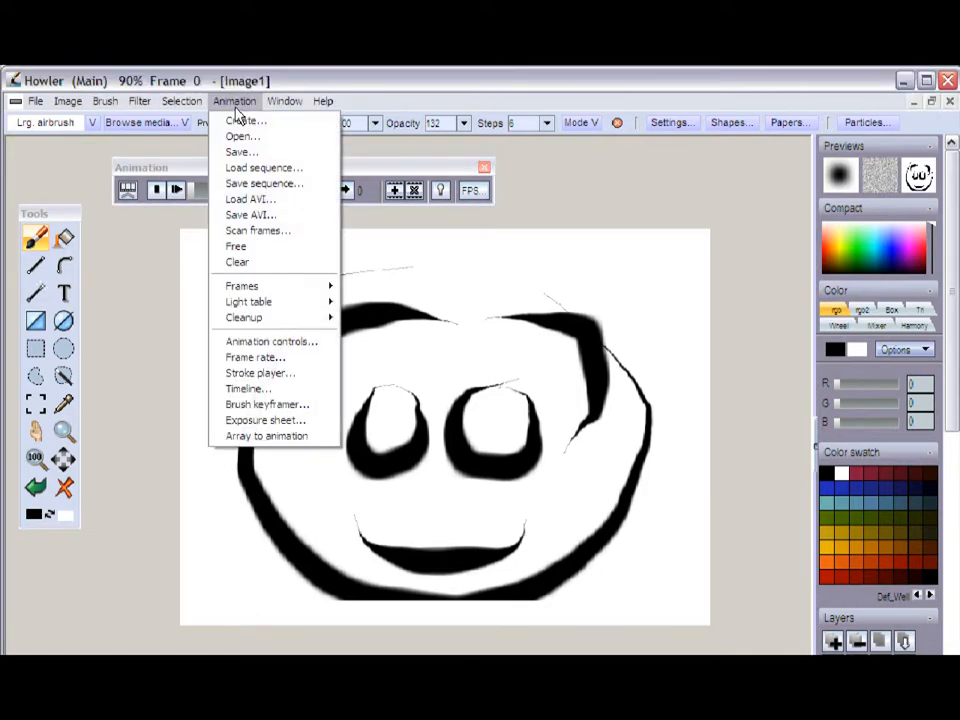
pyautogui.click(291, 378)
pyautogui.moveTo(270, 243)
pyautogui.mouseDown()
pyautogui.moveTo(748, 191)
pyautogui.moveTo(687, 156)
pyautogui.mouseUp()
pyautogui.click(38, 241)
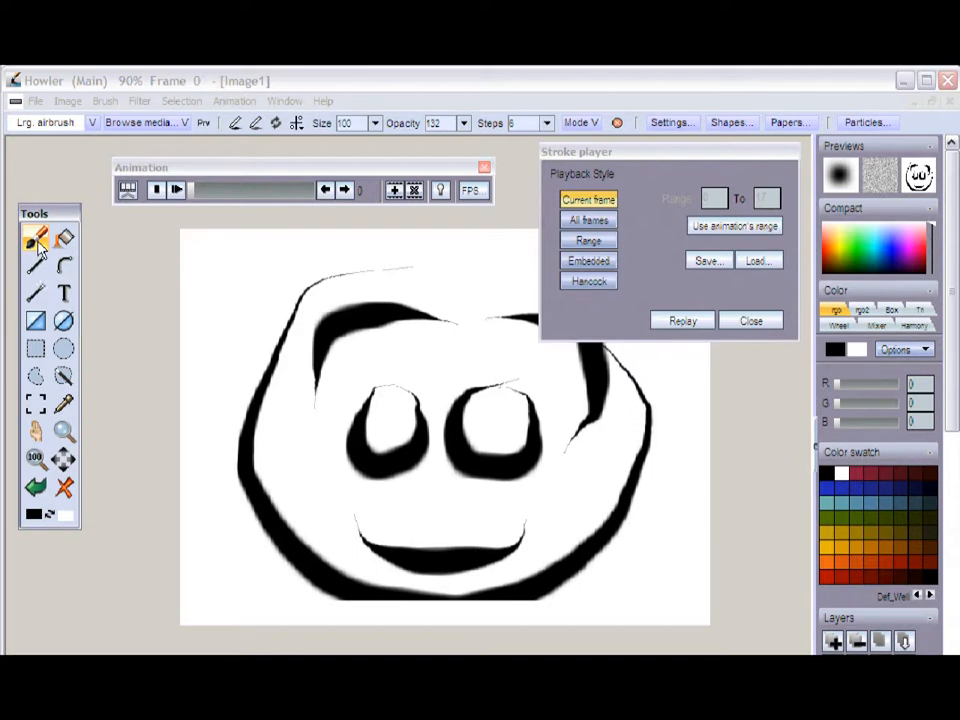
# - Paint a freehand magenta stroke diagonally across the face with the large airbrush, starting at its upper left, and undo the painted result
pyautogui.click(40, 124)
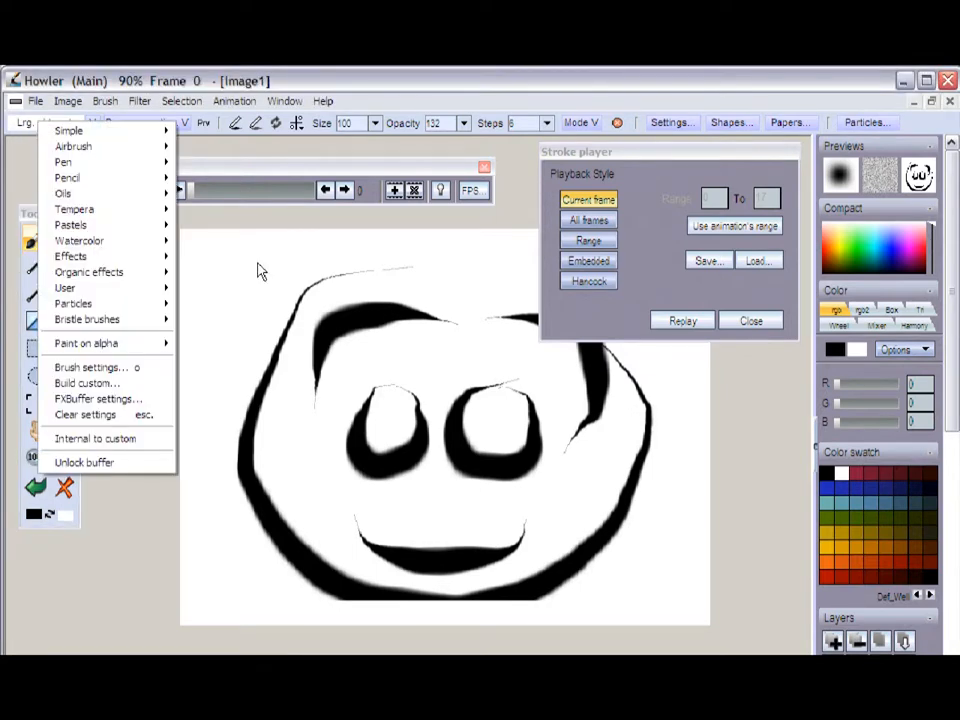
pyautogui.moveTo(904, 251); pyautogui.dragTo(909, 241)
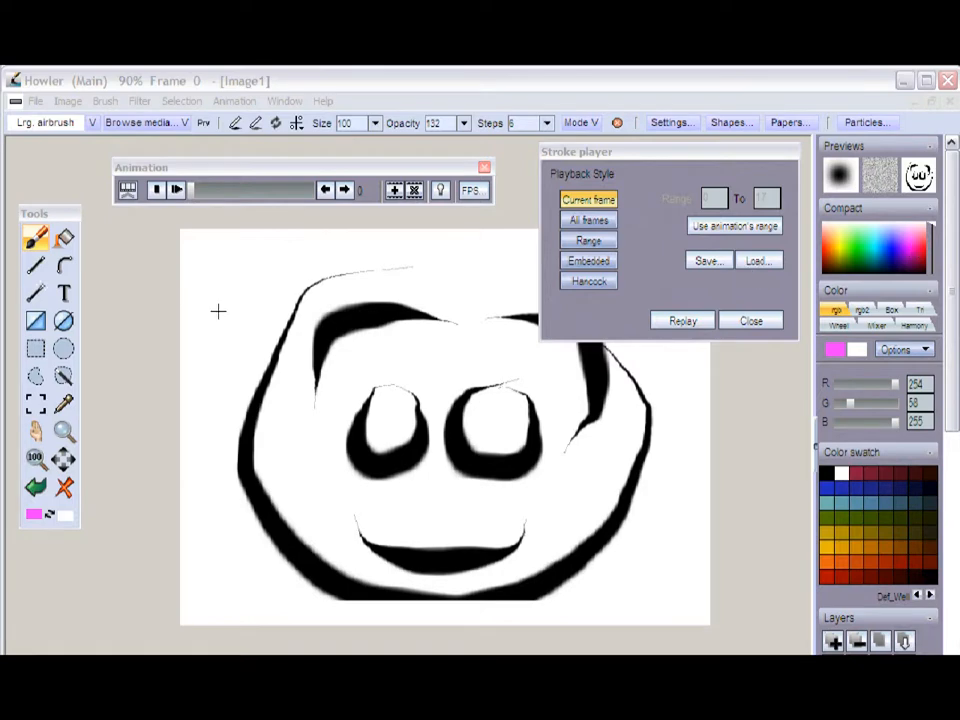
pyautogui.moveTo(222, 263)
pyautogui.mouseDown()
pyautogui.moveTo(244, 328)
pyautogui.moveTo(332, 387)
pyautogui.moveTo(466, 421)
pyautogui.moveTo(612, 510)
pyautogui.moveTo(662, 591)
pyautogui.mouseUp()
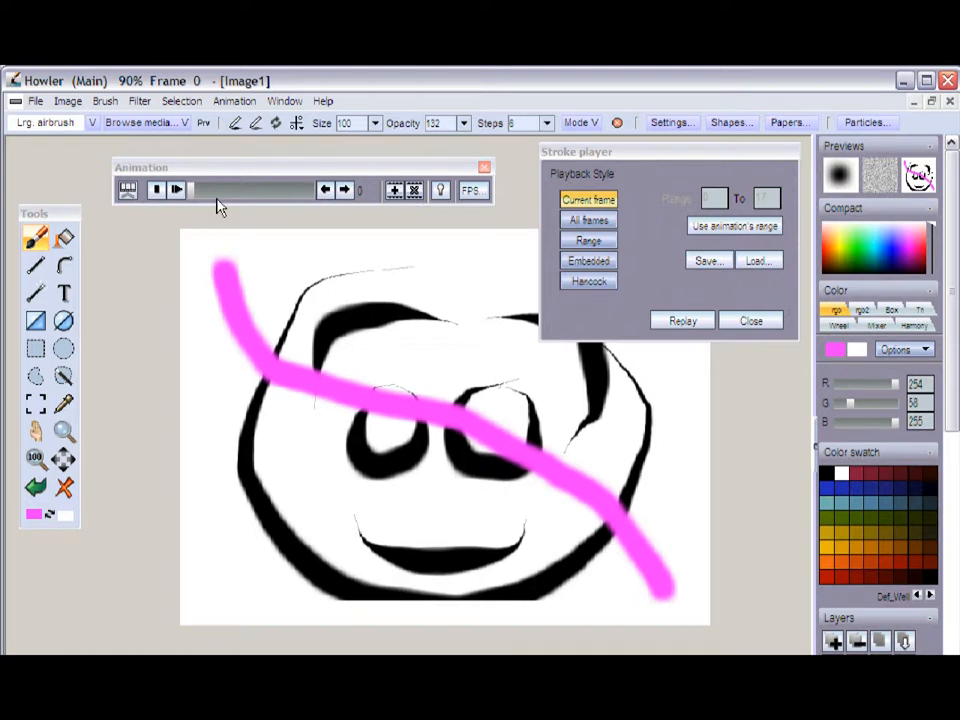
pyautogui.click(37, 488)
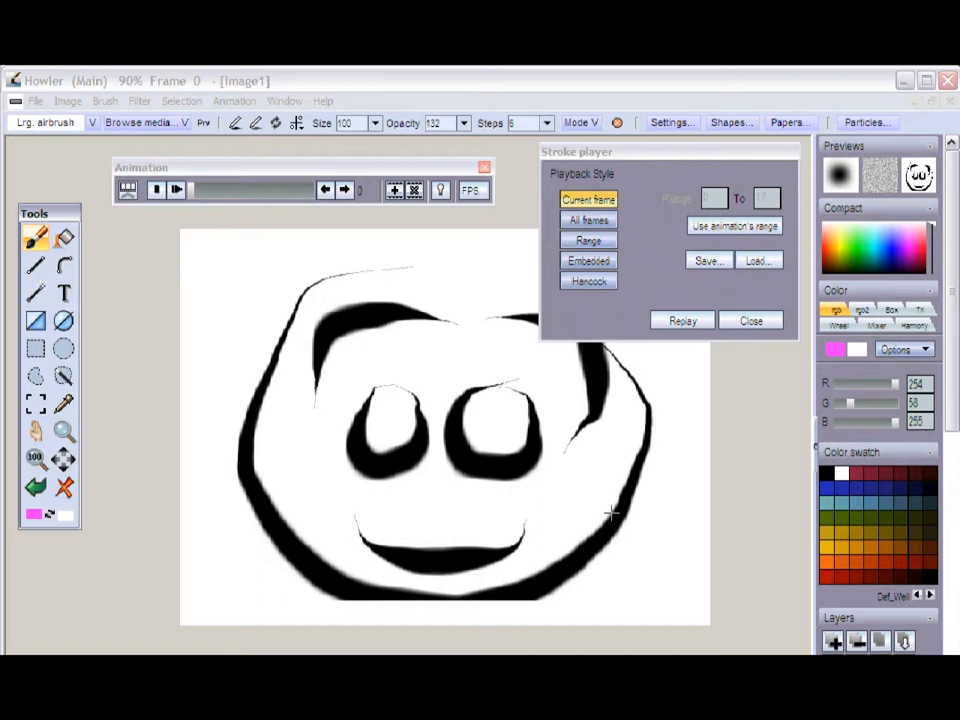
# - Examine the Stroke player's All frames and Range playback styles, and return to Current frame
pyautogui.click(634, 161)
pyautogui.click(233, 101)
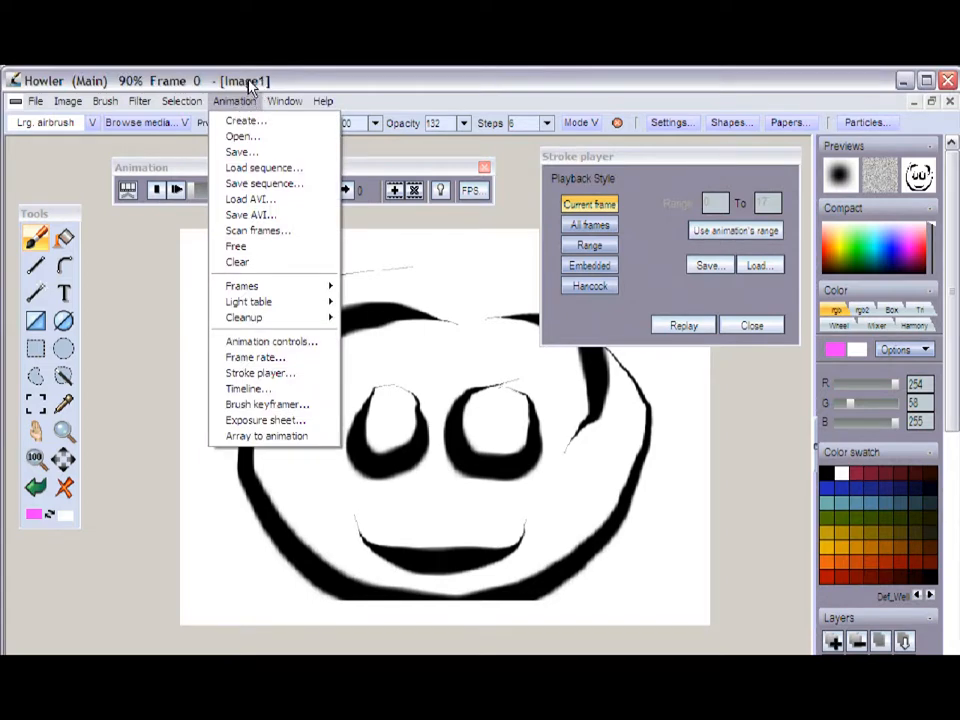
pyautogui.click(255, 88)
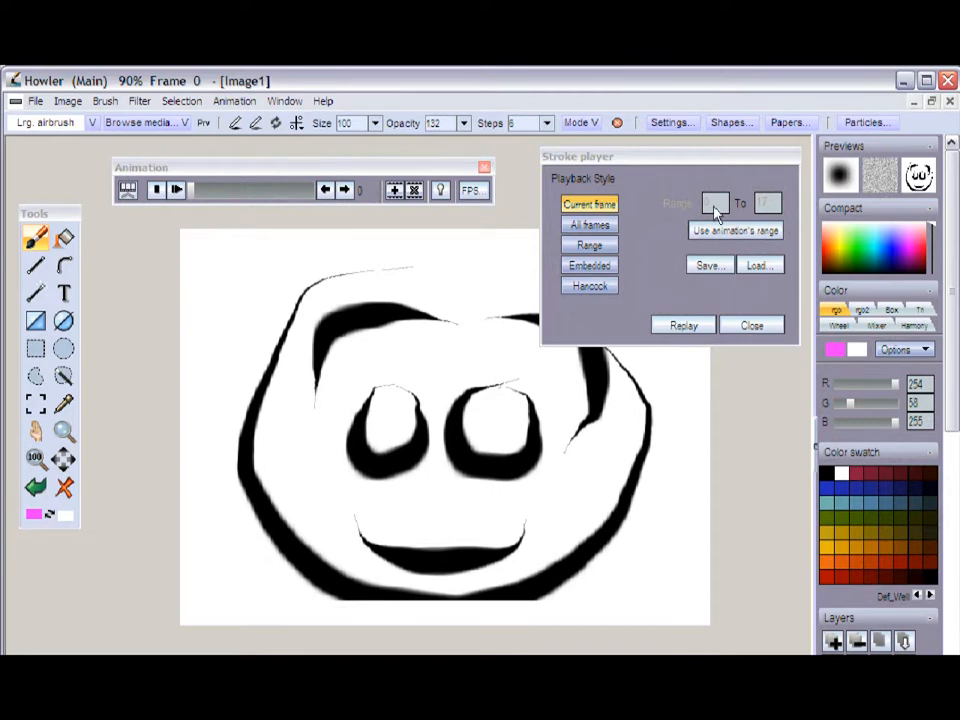
pyautogui.click(590, 228)
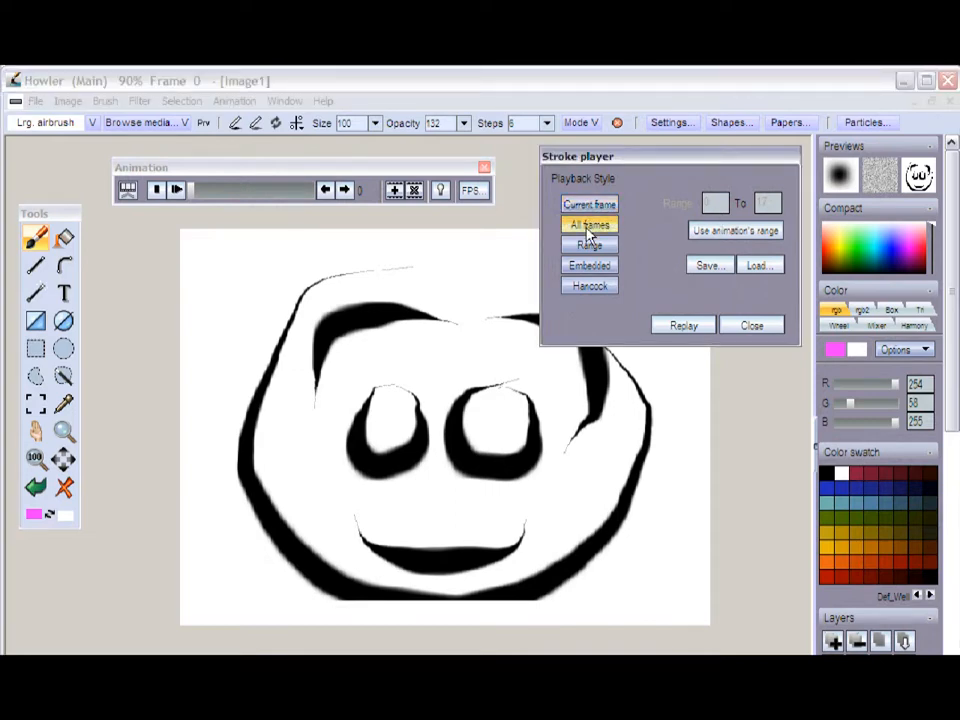
pyautogui.click(599, 250)
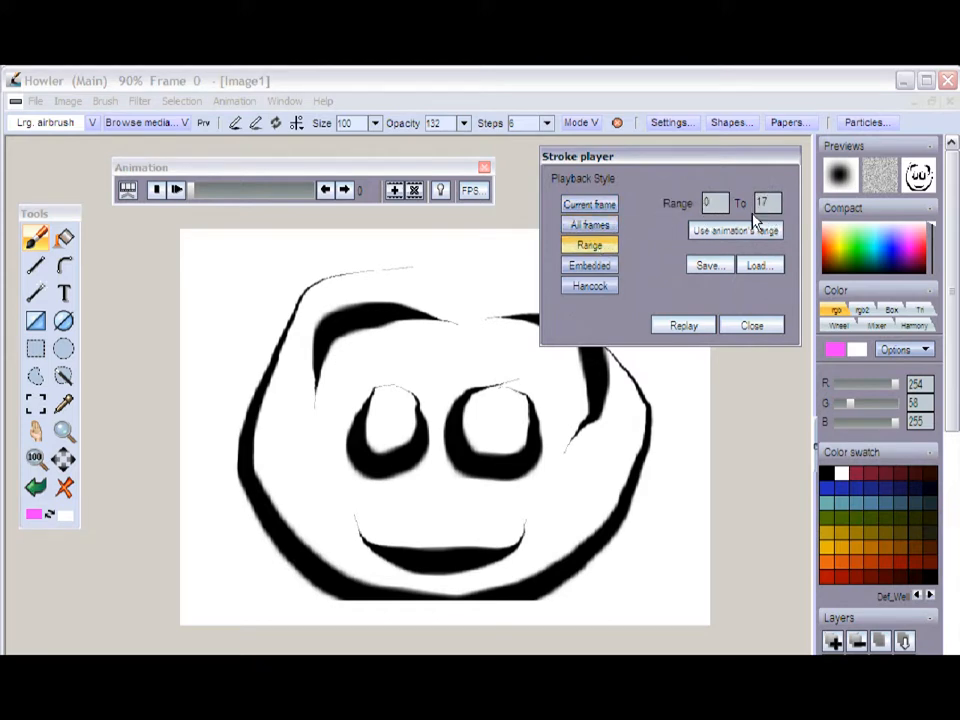
pyautogui.click(590, 204)
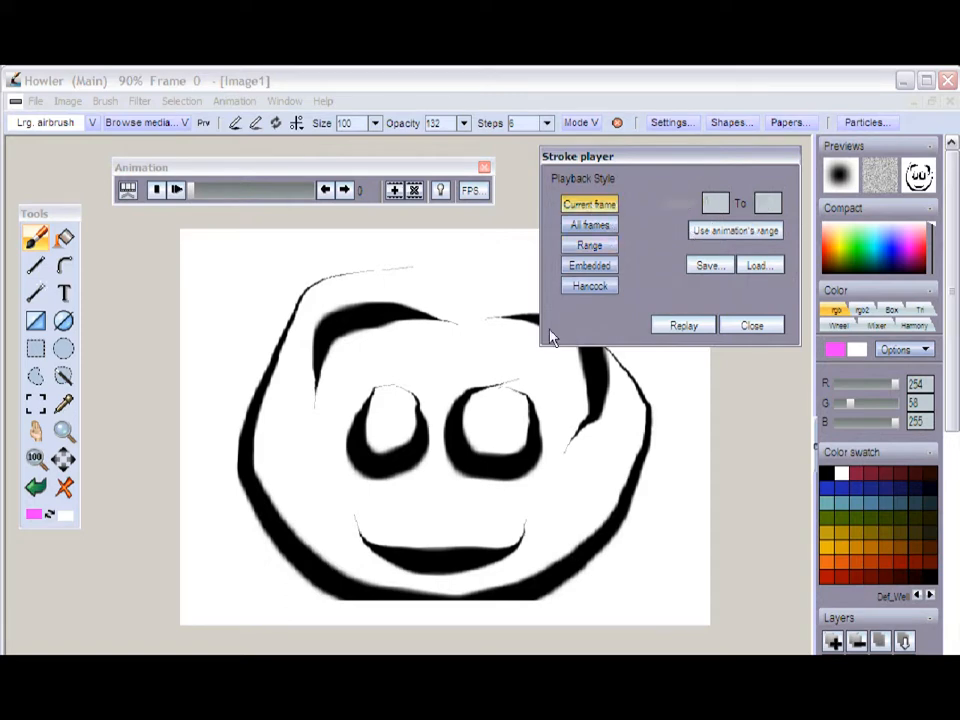
# - Set the brush to green with RGB 42, 215, 0 and size 51, and replay the recorded stroke on the current frame
pyautogui.click(855, 258)
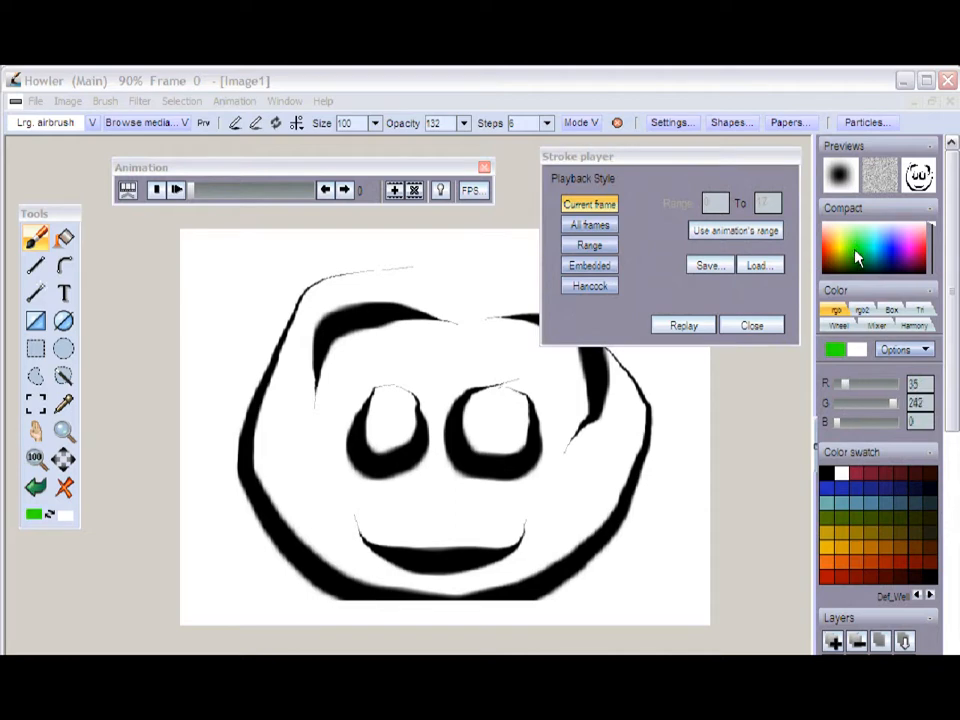
pyautogui.click(859, 257)
pyautogui.click(855, 253)
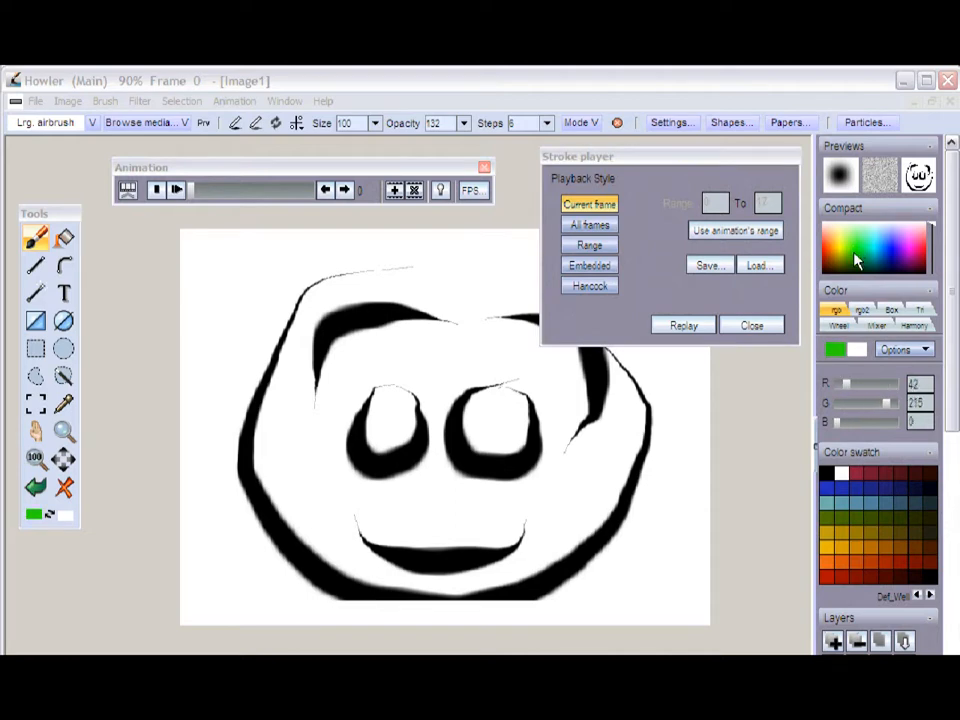
pyautogui.click(375, 123)
pyautogui.moveTo(377, 152); pyautogui.dragTo(336, 152)
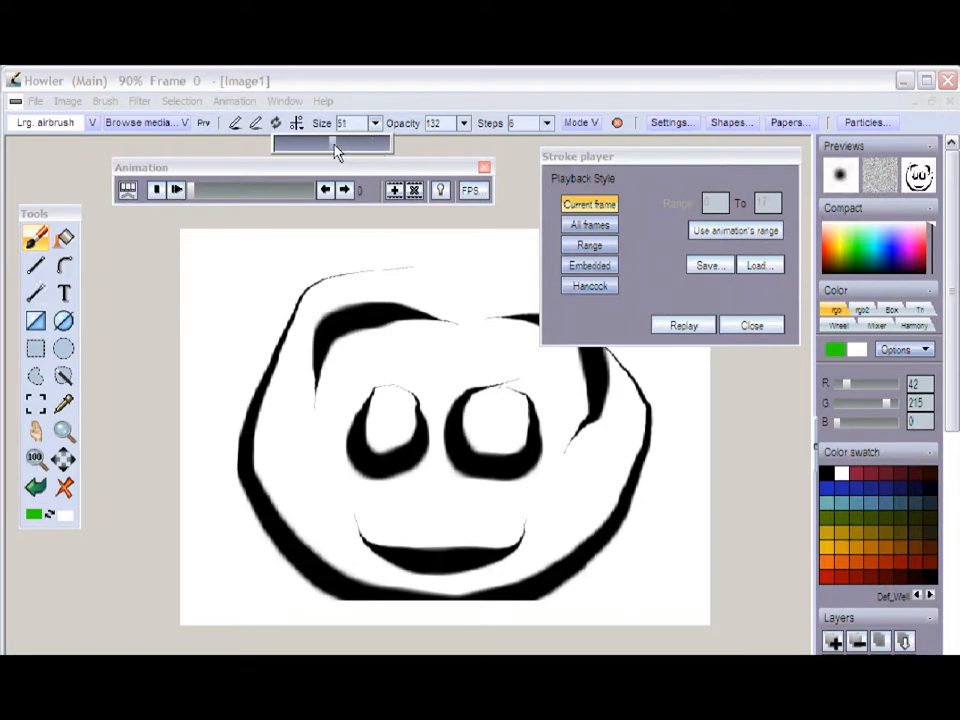
pyautogui.click(338, 167)
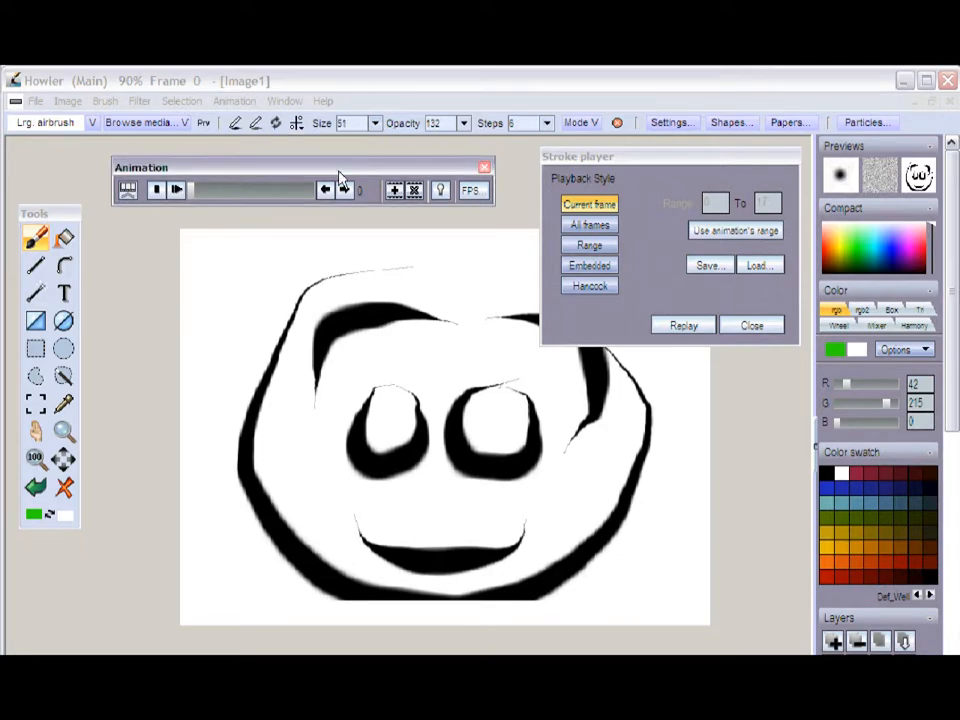
pyautogui.click(589, 206)
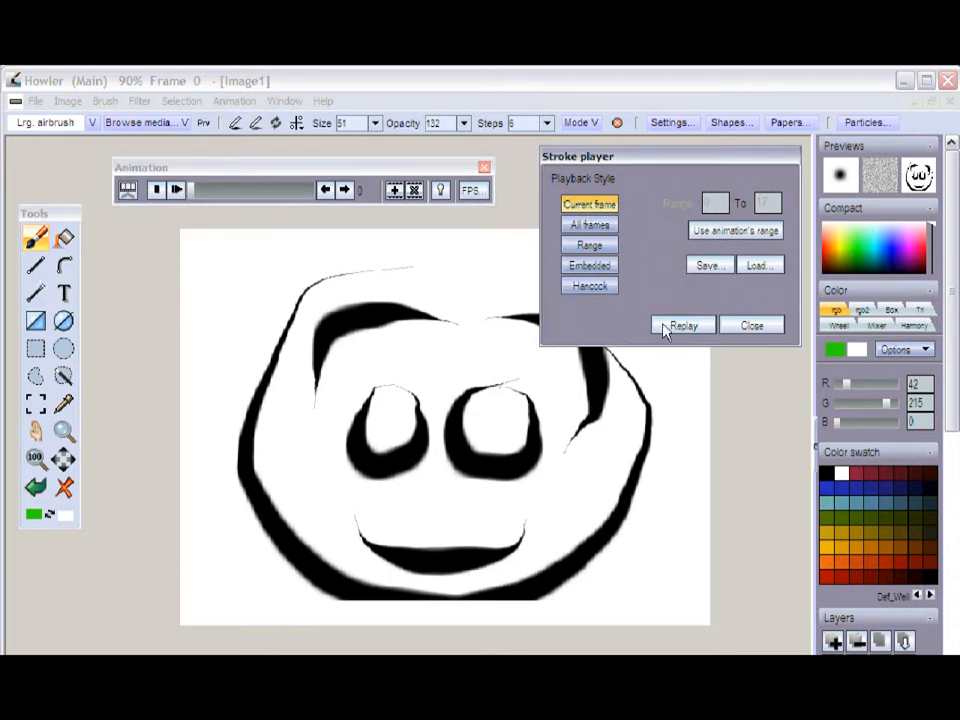
pyautogui.click(700, 327)
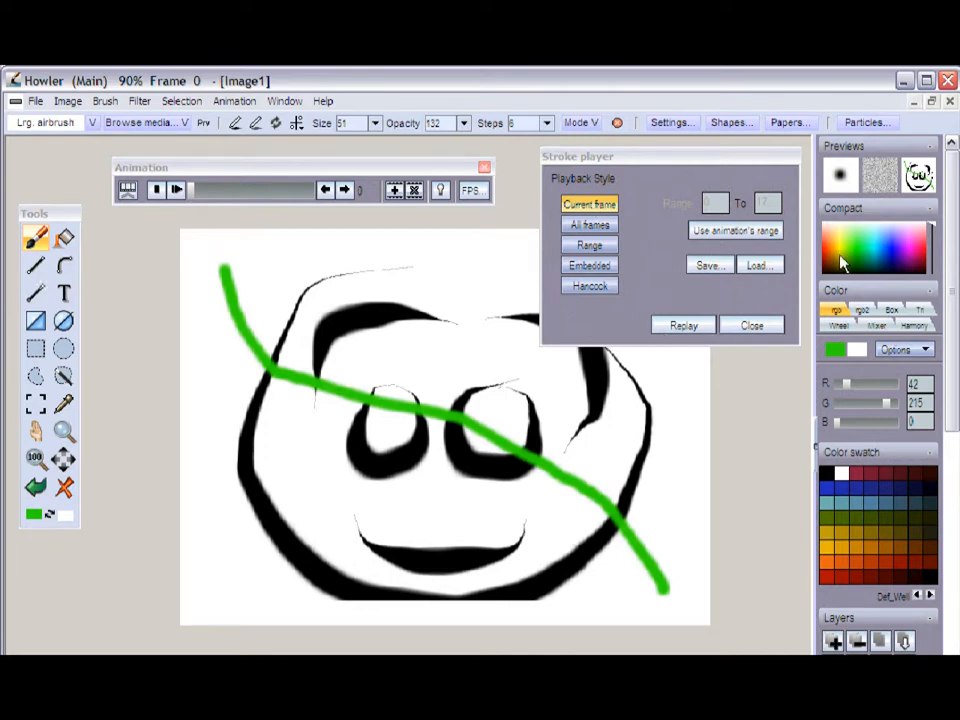
# - Replay the recorded stroke in blue with RGB 31, 81, 255, brush size 100 and opacity 57
pyautogui.click(891, 253)
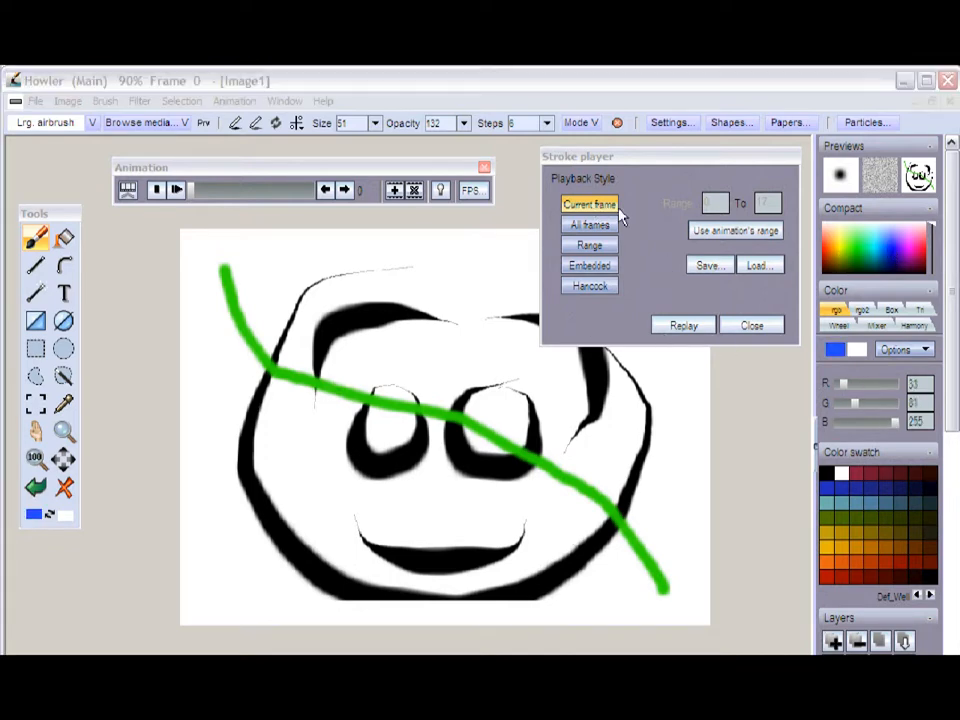
pyautogui.click(375, 124)
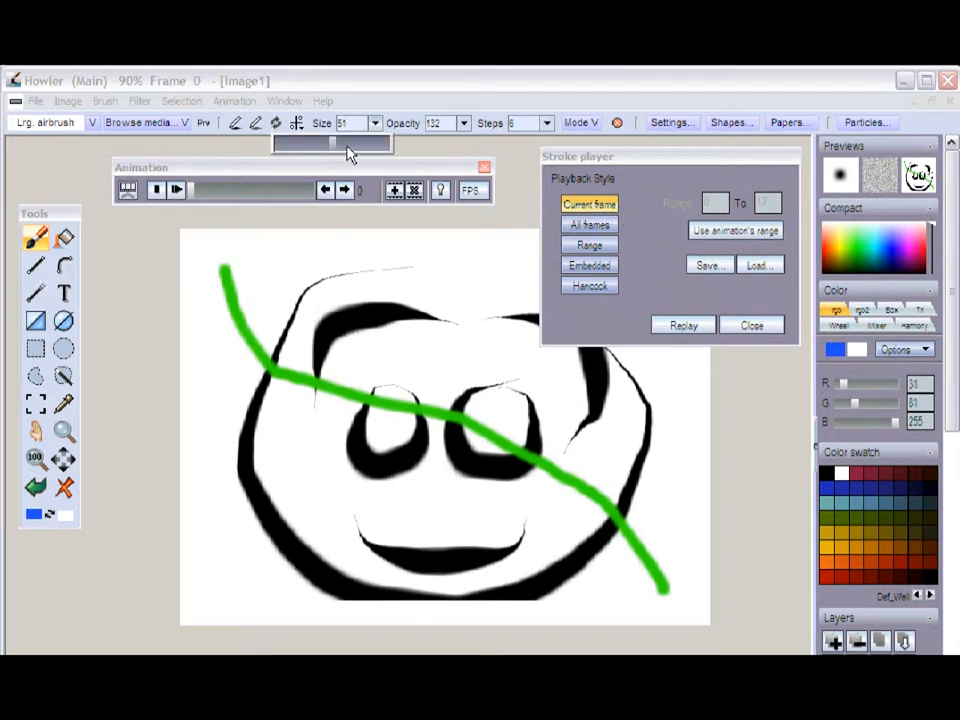
pyautogui.moveTo(346, 146); pyautogui.dragTo(402, 143)
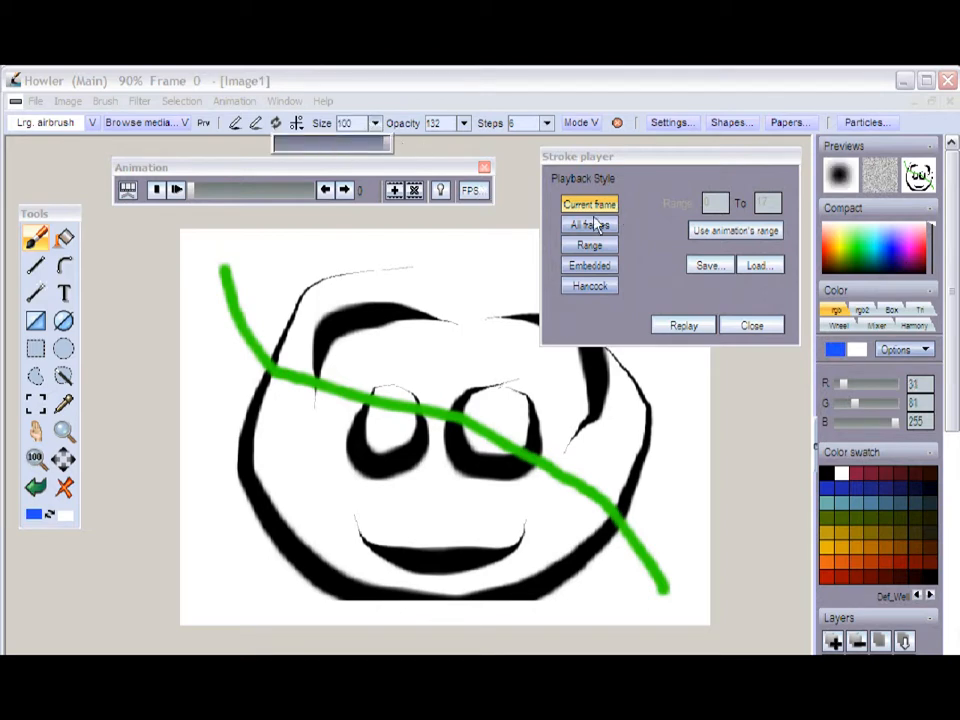
pyautogui.click(461, 123)
pyautogui.click(463, 124)
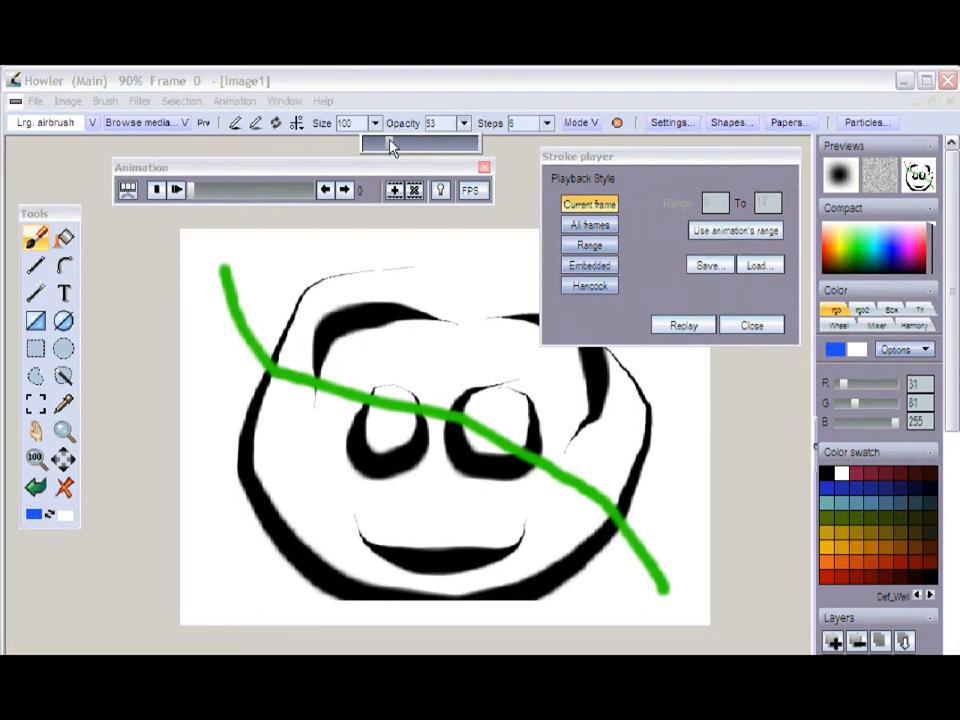
pyautogui.moveTo(391, 147); pyautogui.dragTo(394, 148)
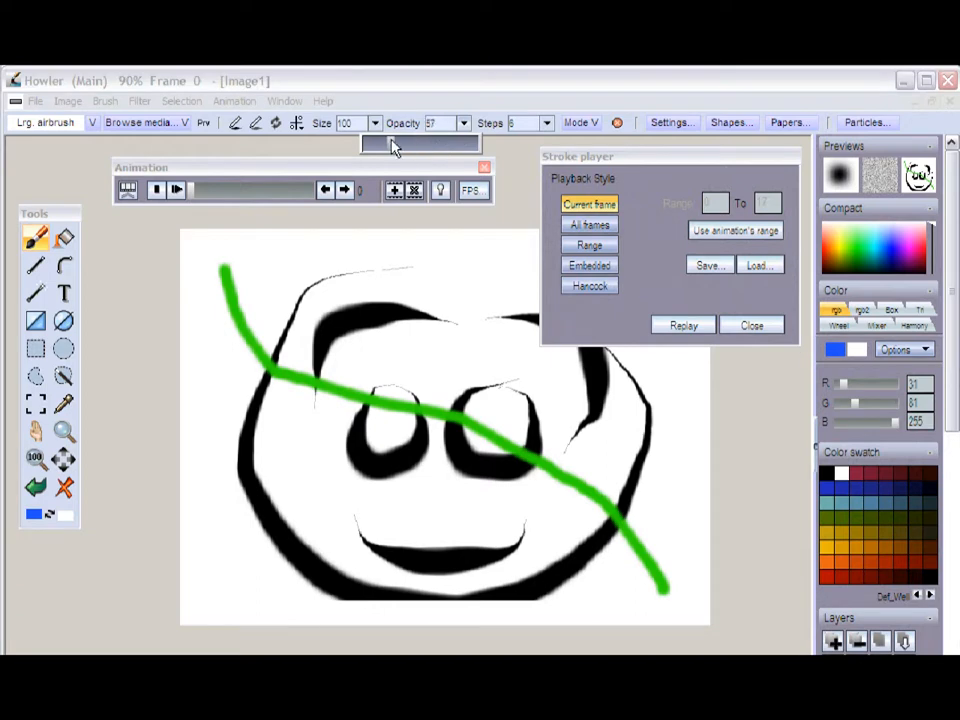
pyautogui.click(686, 327)
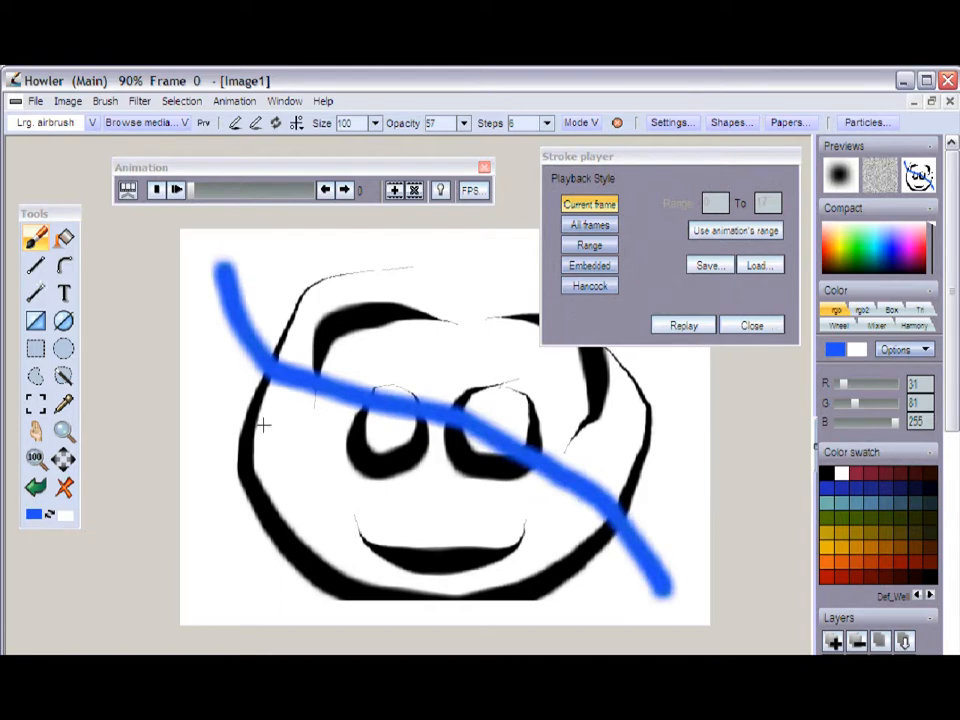
# - Replay the recorded stroke over the blue one in green with RGB 36, 255, 13, size 36 and opacity 255
pyautogui.click(859, 249)
pyautogui.click(861, 253)
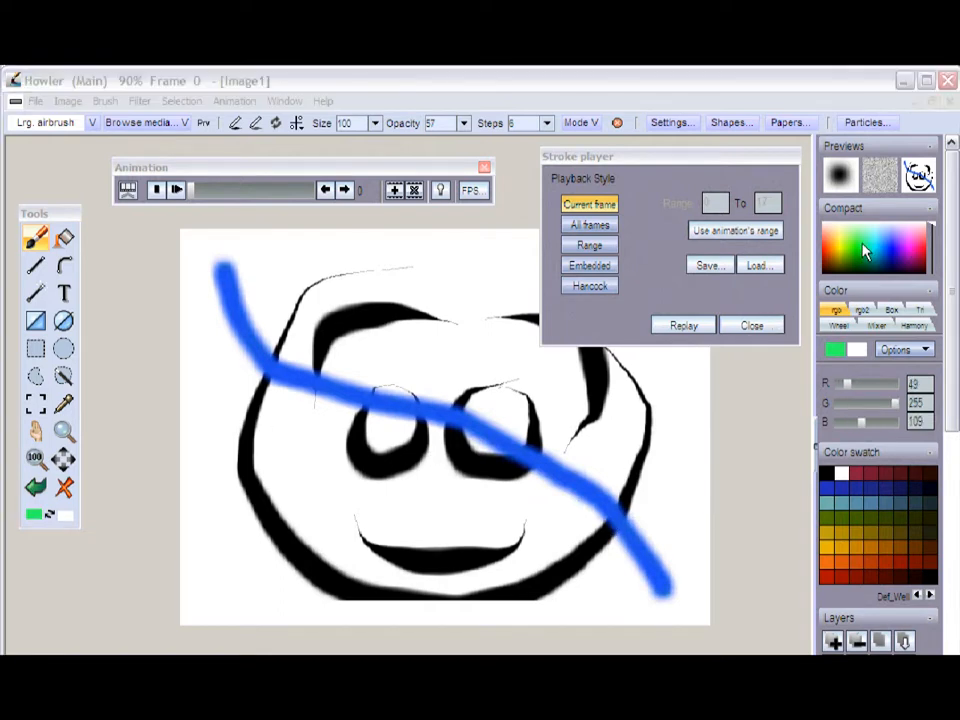
pyautogui.moveTo(375, 122)
pyautogui.mouseDown()
pyautogui.moveTo(354, 144)
pyautogui.moveTo(307, 150)
pyautogui.moveTo(317, 146)
pyautogui.mouseUp()
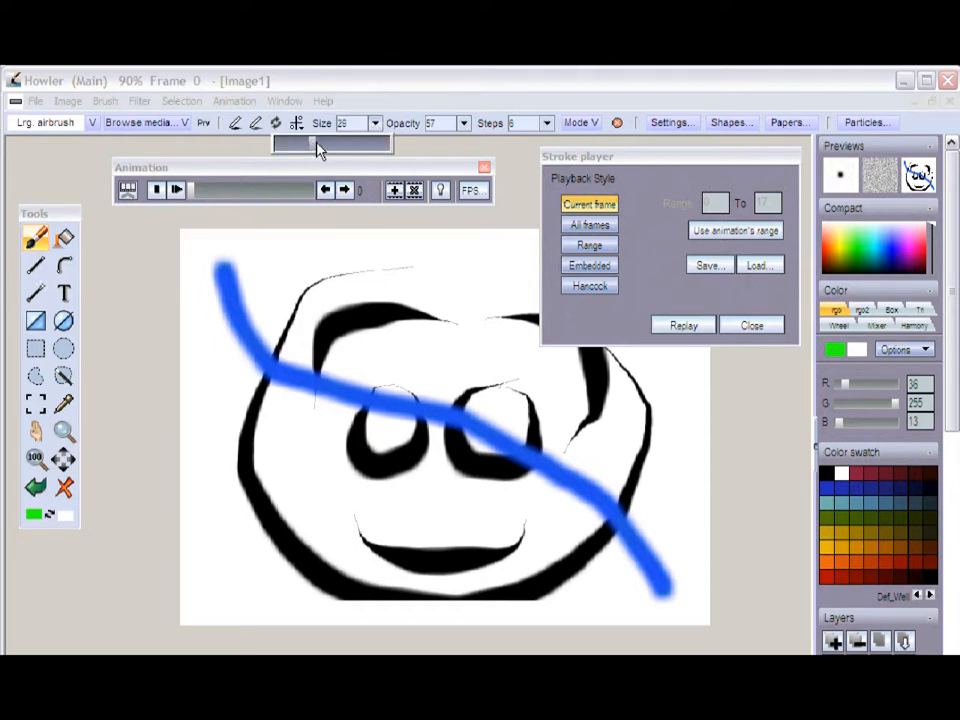
pyautogui.click(464, 123)
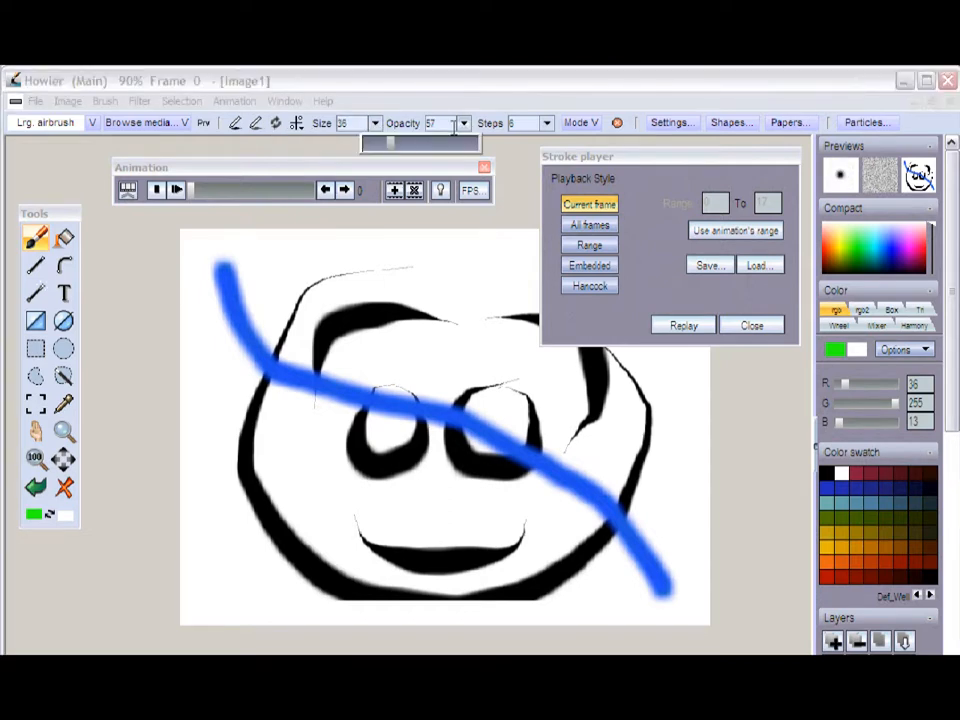
pyautogui.click(681, 327)
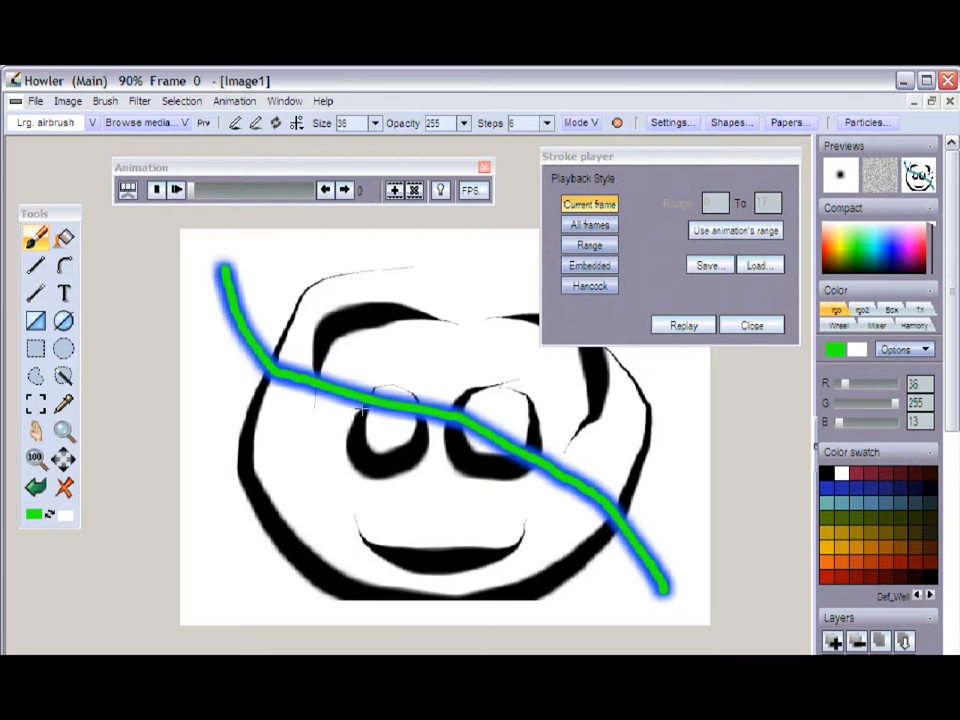
# - Choose the Boingly brush and set its random size variation to 20 in the brush settings
pyautogui.click(136, 122)
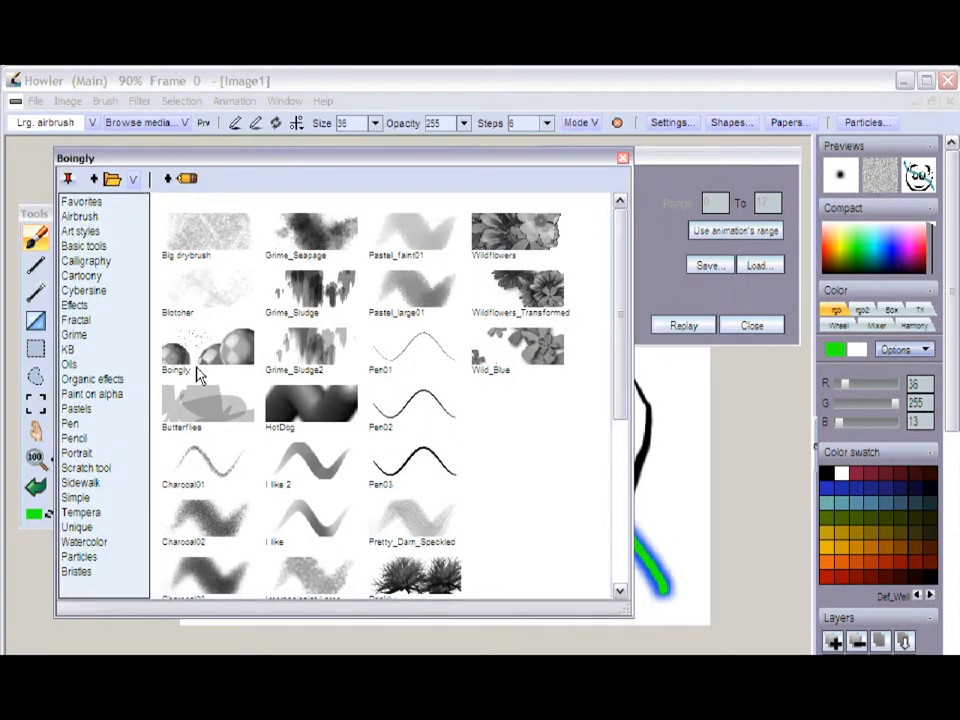
pyautogui.click(197, 374)
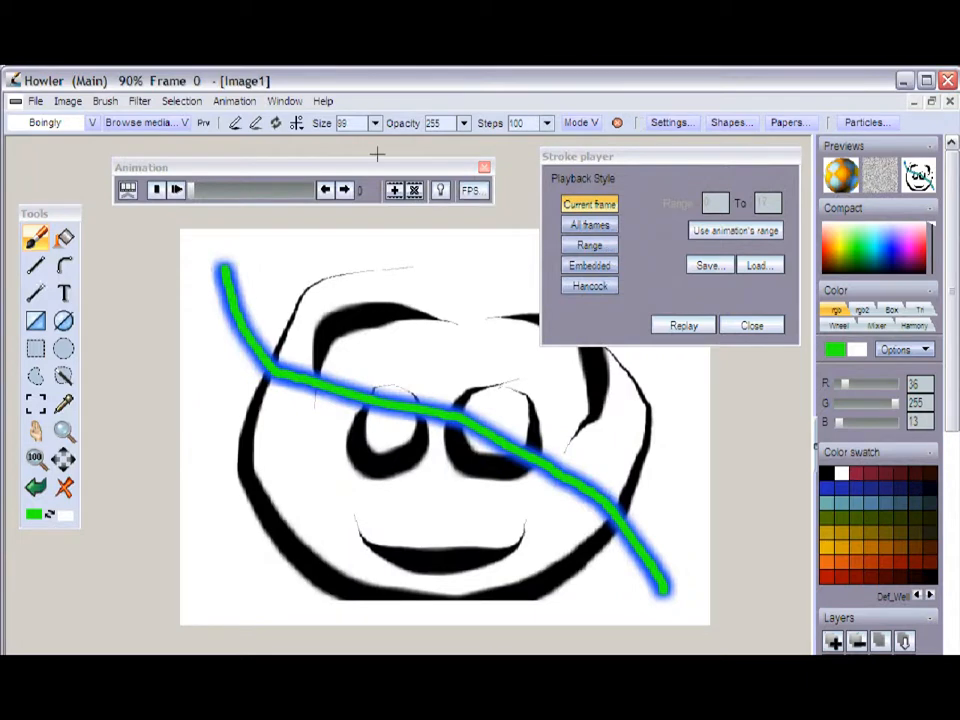
pyautogui.click(671, 123)
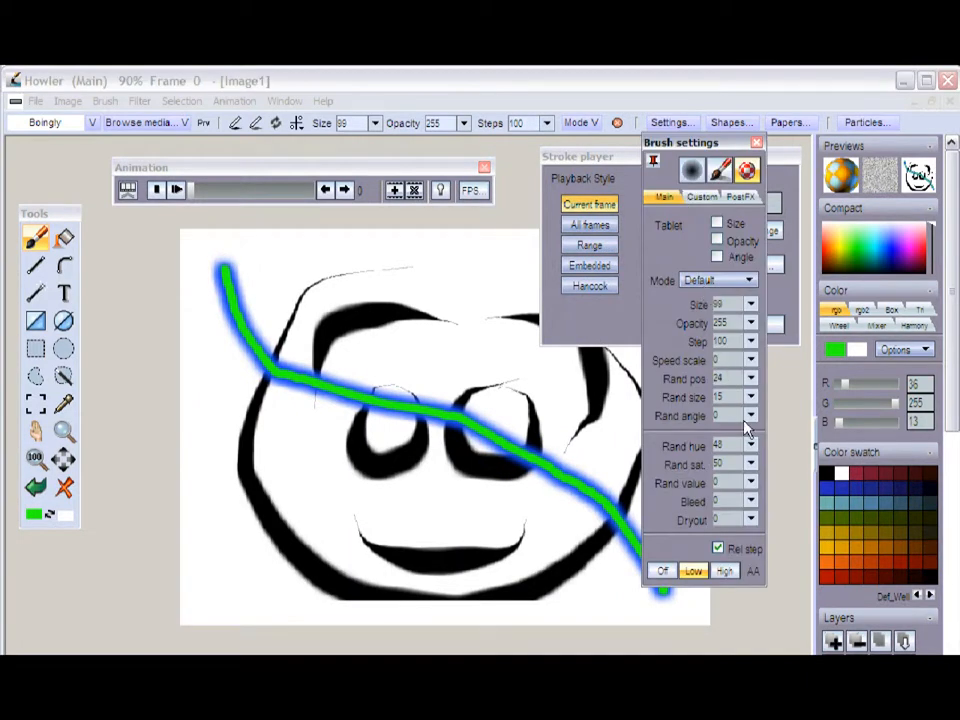
pyautogui.click(702, 197)
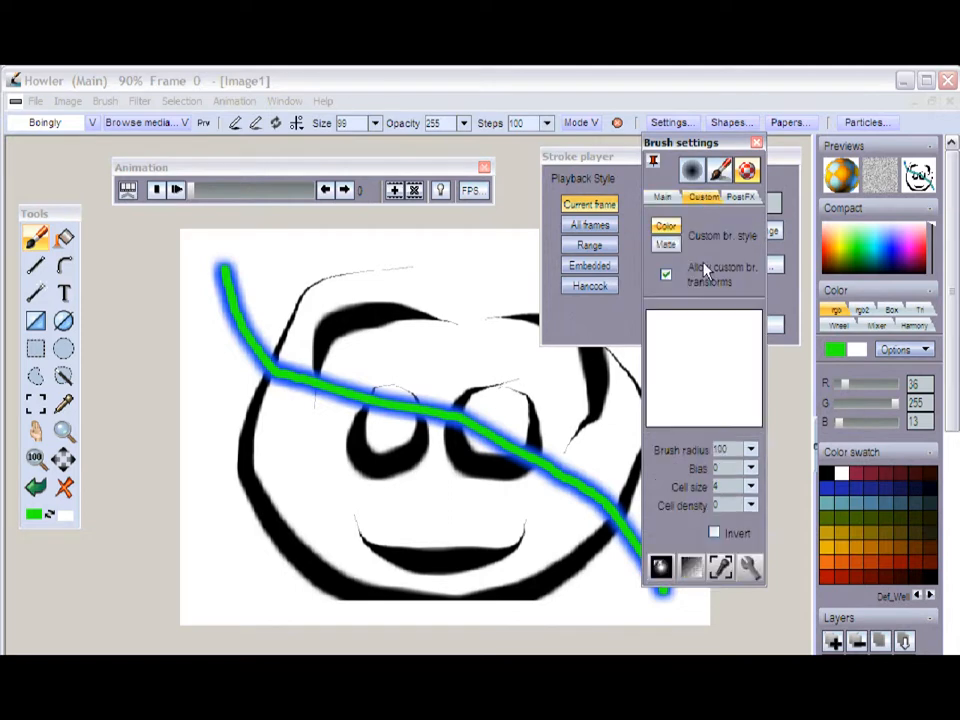
pyautogui.click(663, 197)
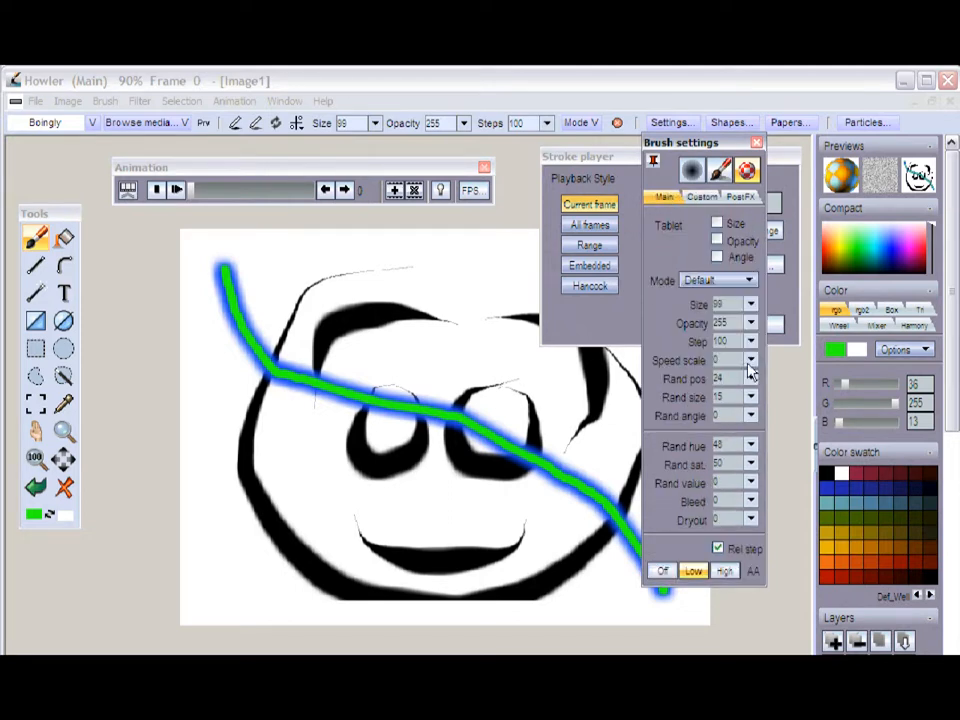
pyautogui.click(722, 418)
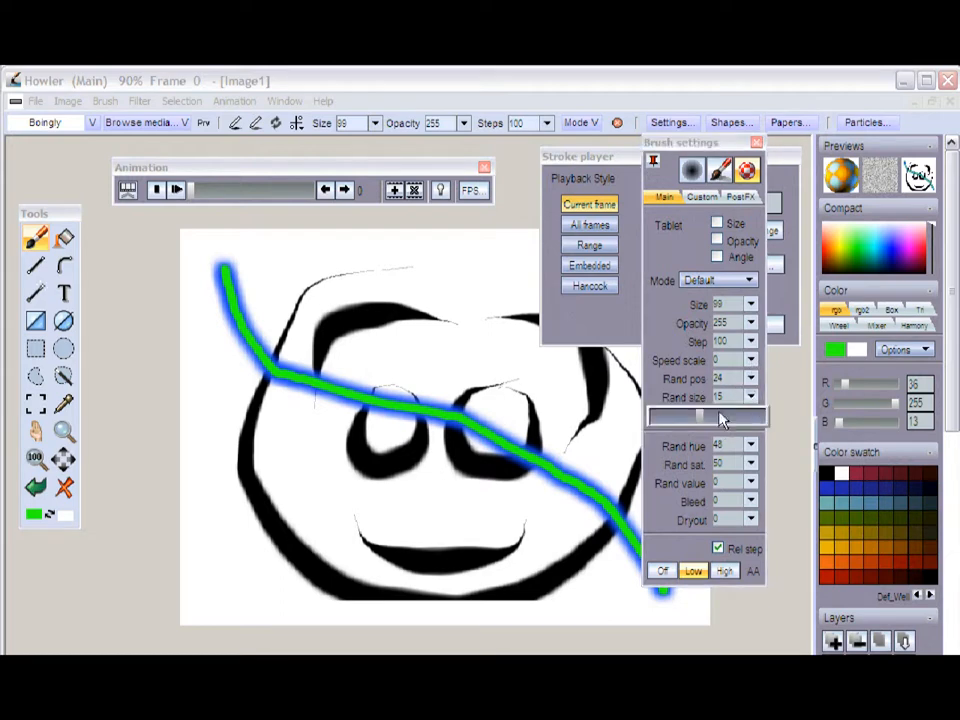
# - Reduce the Boingly brush size to 39 and replay the recorded stroke with it on the current frame
pyautogui.click(377, 126)
pyautogui.moveTo(370, 146); pyautogui.dragTo(319, 146)
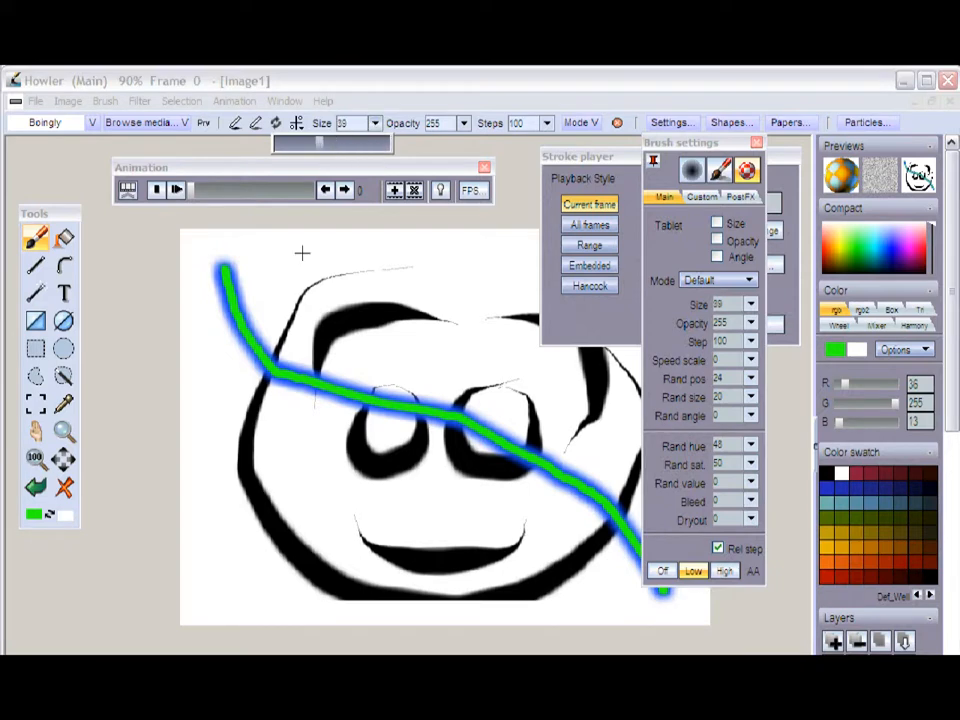
pyautogui.click(598, 158)
pyautogui.click(684, 325)
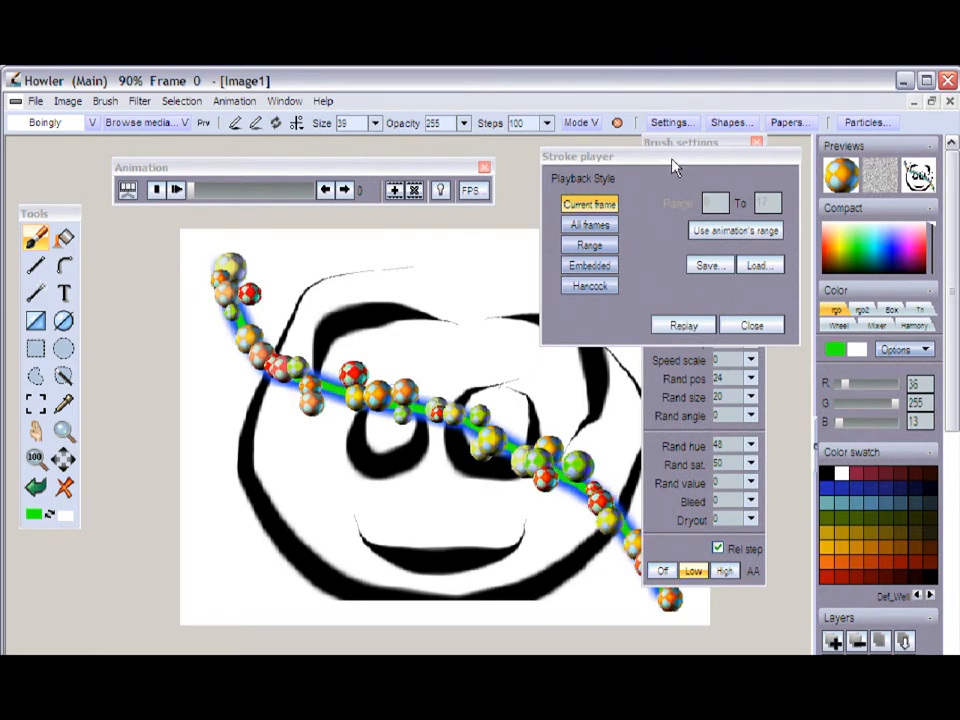
# - Open the dialog for saving the recorded stroke as a path file to view it, and close it without saving
pyautogui.moveTo(674, 167)
pyautogui.mouseDown()
pyautogui.moveTo(598, 214)
pyautogui.moveTo(583, 268)
pyautogui.moveTo(583, 251)
pyautogui.mouseUp()
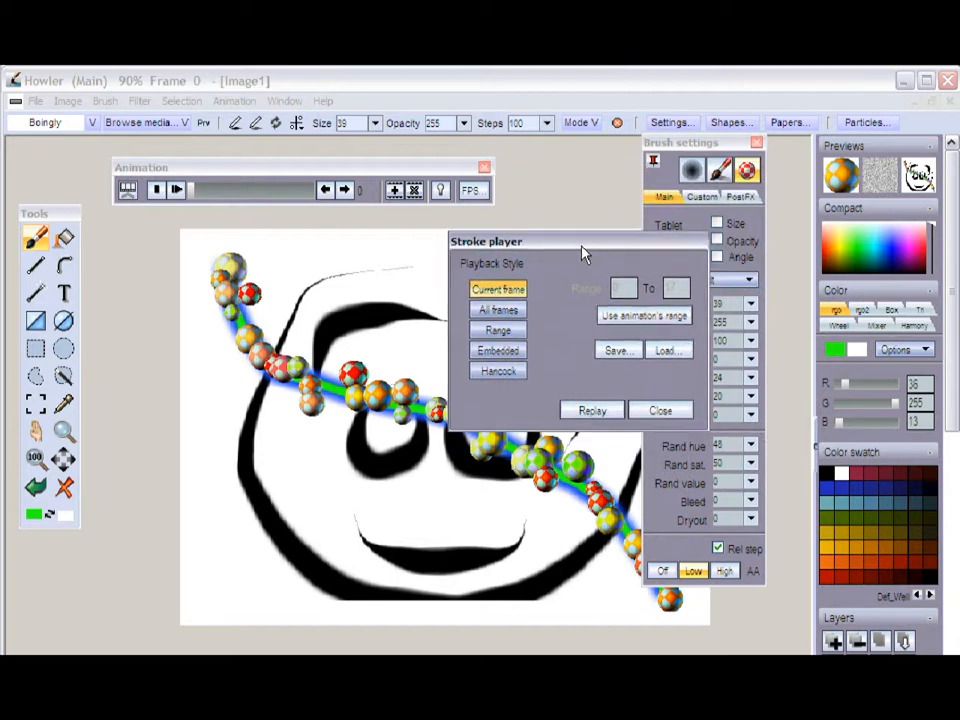
pyautogui.click(621, 351)
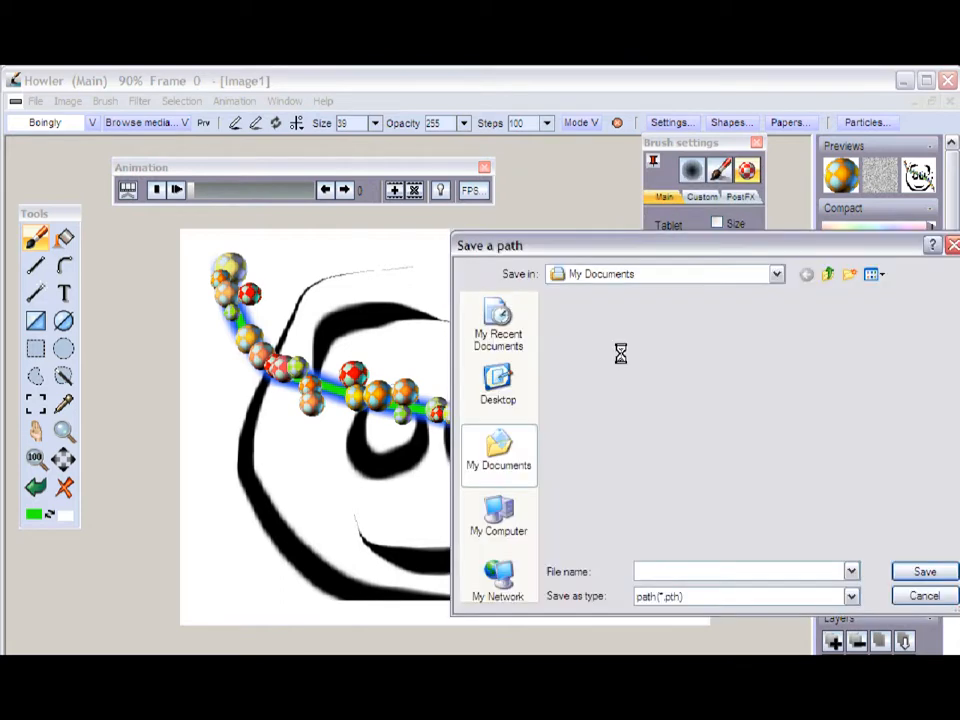
pyautogui.click(952, 245)
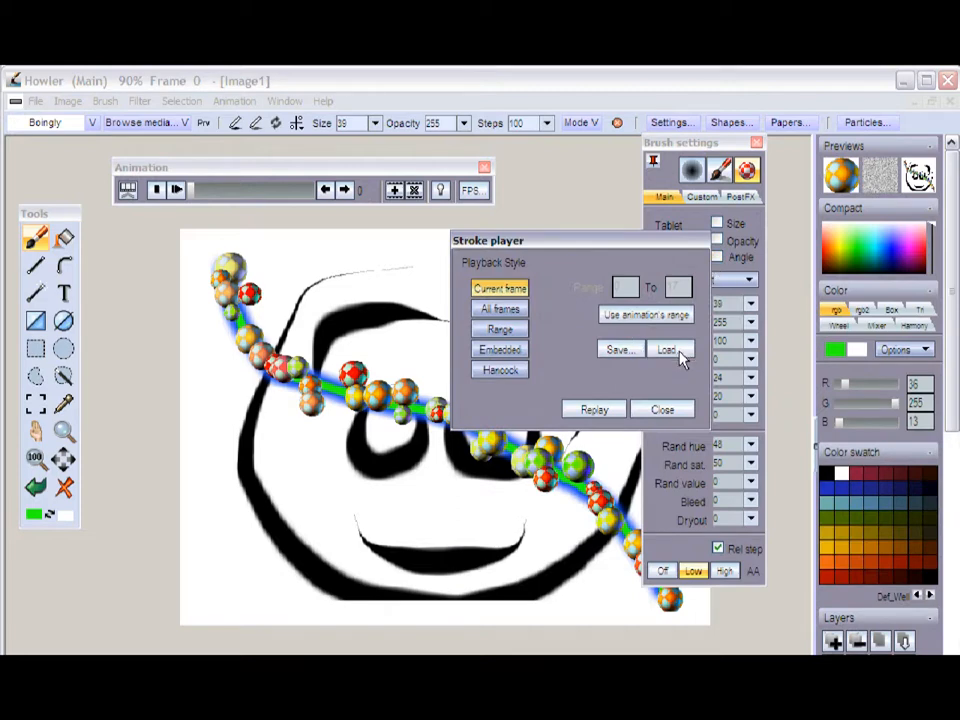
# - Set the Boingly brush's random position, size, hue and saturation to 0, with the Stroke player moved out of the way
pyautogui.moveTo(596, 247)
pyautogui.mouseDown()
pyautogui.moveTo(787, 259)
pyautogui.moveTo(785, 443)
pyautogui.mouseUp()
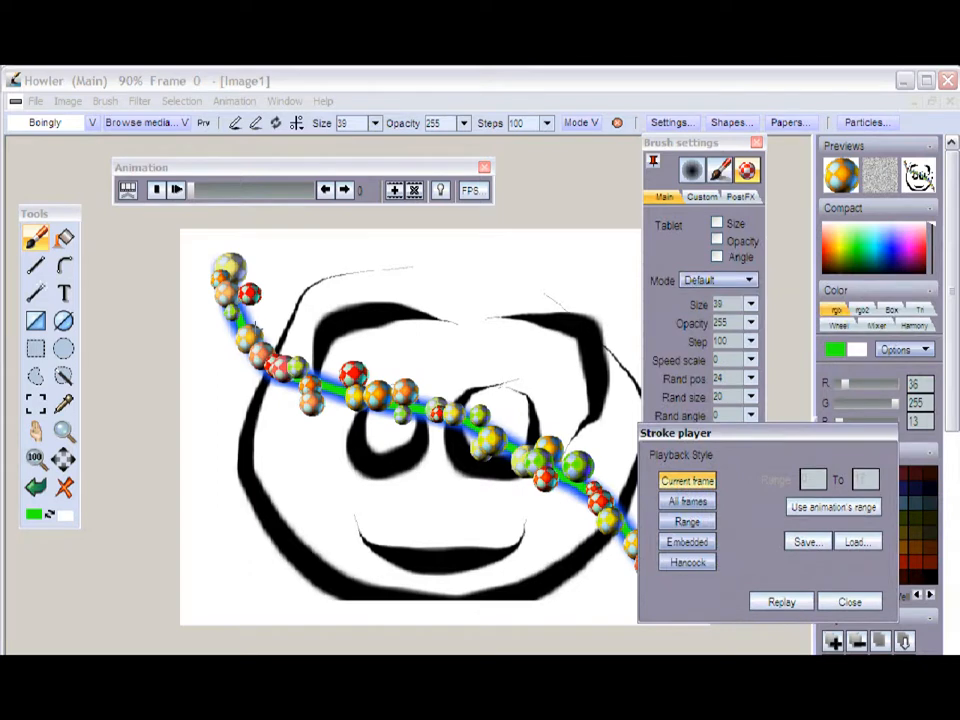
pyautogui.moveTo(675, 142); pyautogui.dragTo(539, 143)
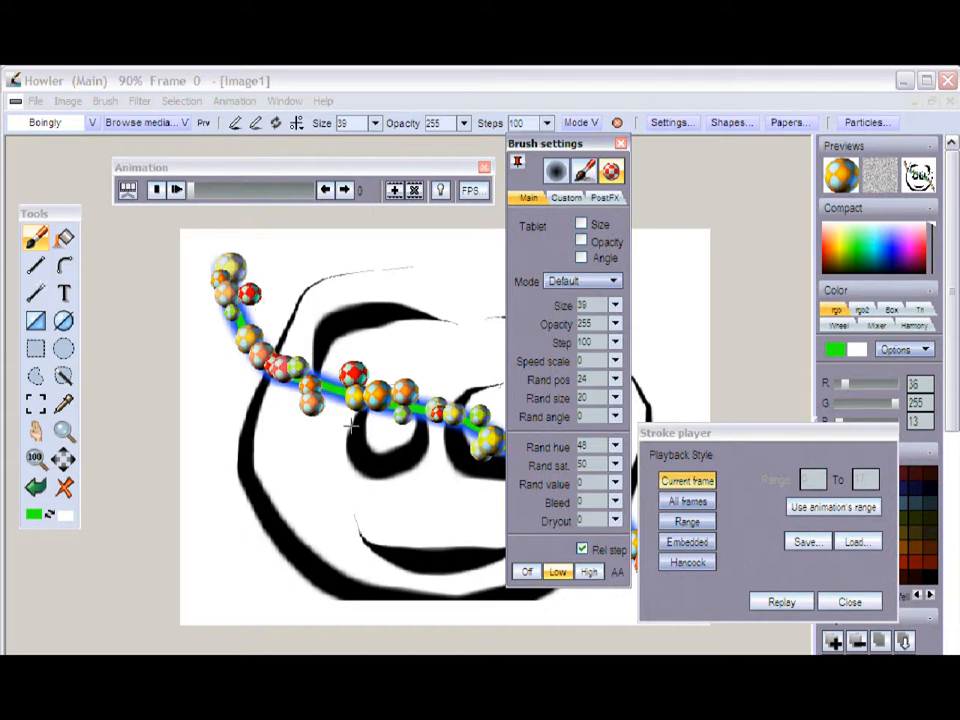
pyautogui.moveTo(615, 380); pyautogui.dragTo(527, 398)
pyautogui.moveTo(615, 398); pyautogui.dragTo(505, 428)
pyautogui.moveTo(615, 446); pyautogui.dragTo(497, 472)
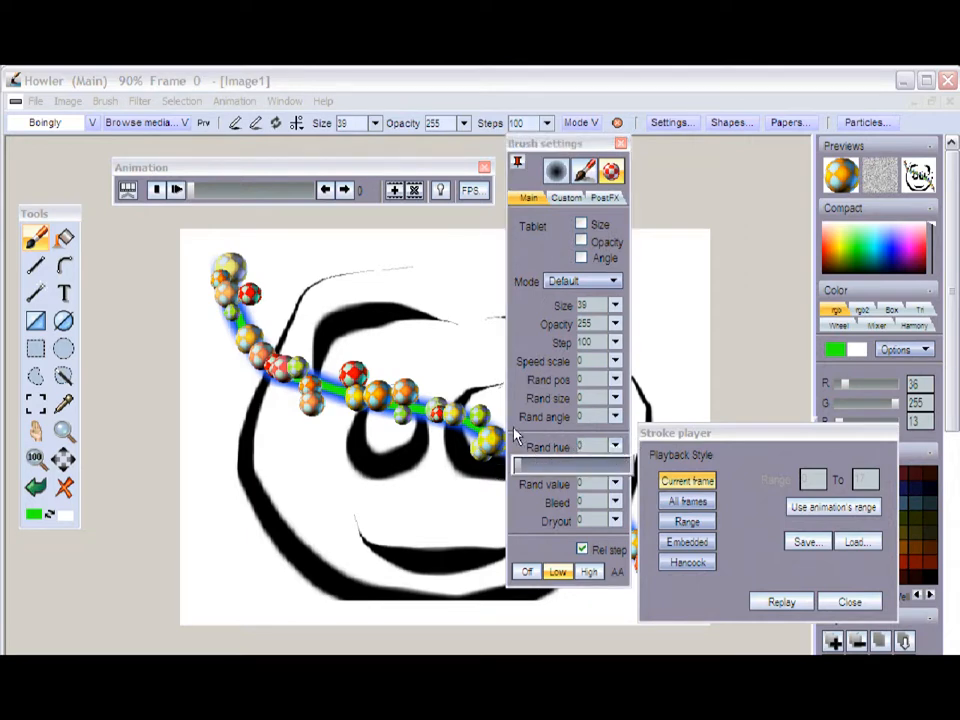
pyautogui.moveTo(514, 429); pyautogui.dragTo(514, 429)
pyautogui.moveTo(616, 465); pyautogui.dragTo(520, 483)
pyautogui.click(537, 368)
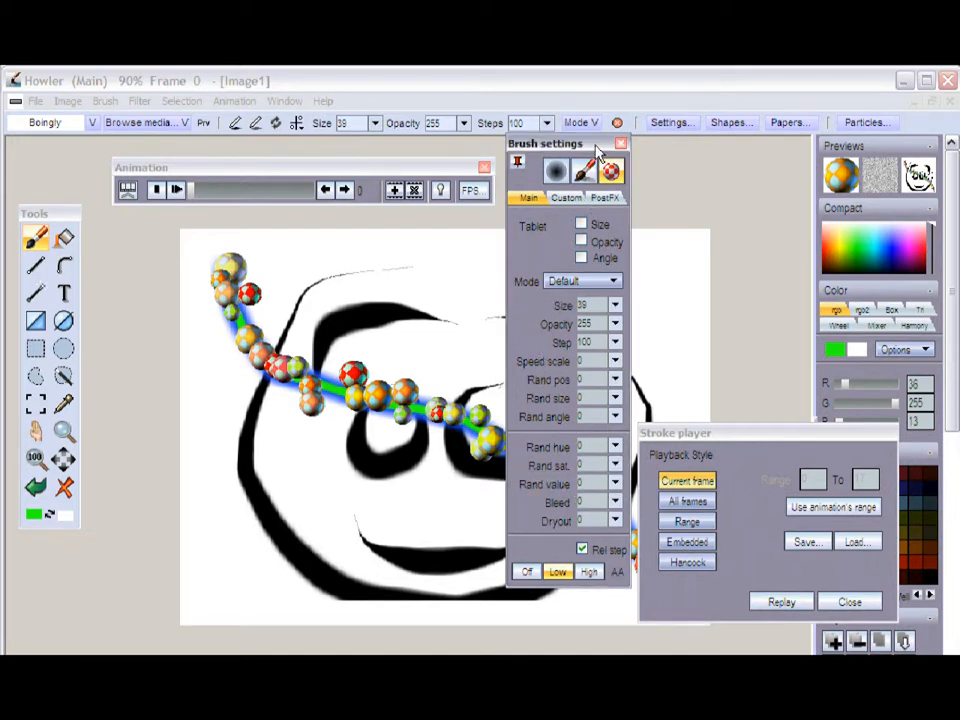
# - Undo the replayed Boingly, green and blue strokes so only the face drawing remains, keeping the brush settings clear of the canvas
pyautogui.moveTo(602, 150)
pyautogui.mouseDown()
pyautogui.moveTo(862, 163)
pyautogui.moveTo(123, 190)
pyautogui.mouseUp()
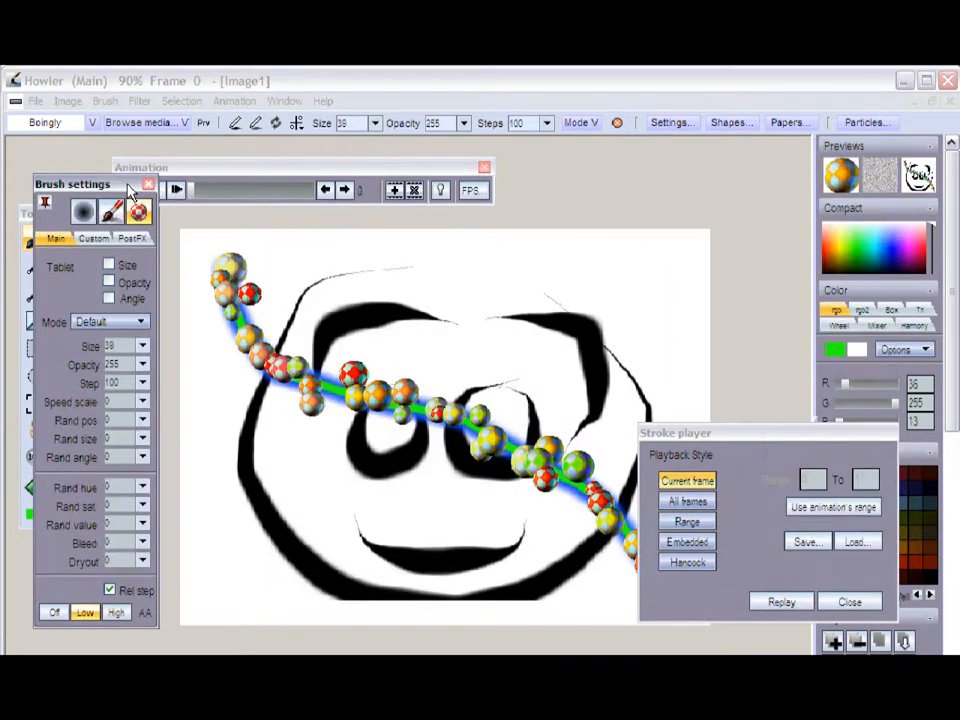
pyautogui.click(78, 211)
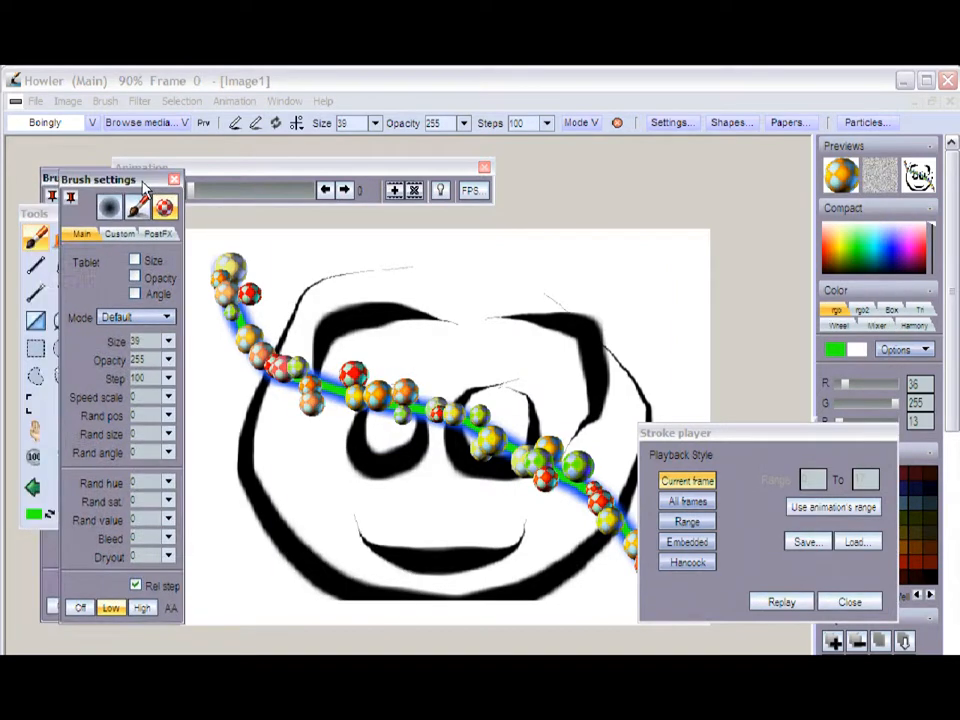
pyautogui.click(36, 487)
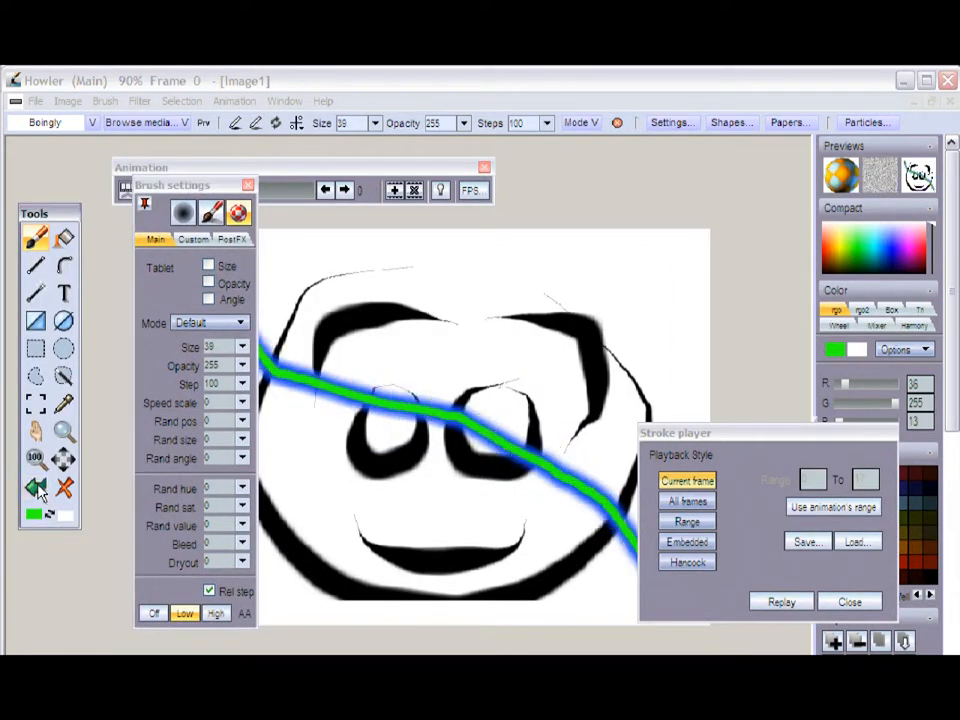
pyautogui.moveTo(171, 182); pyautogui.dragTo(69, 177)
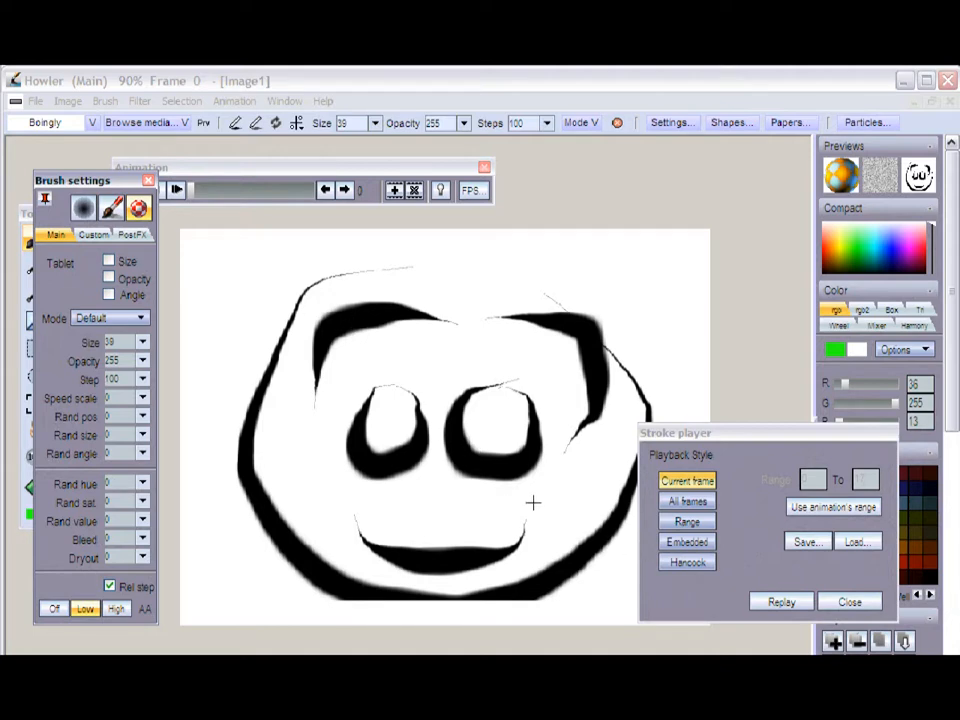
# - Expand the animation filmstrip and scrub through the animation, returning to frame 0
pyautogui.click(194, 193)
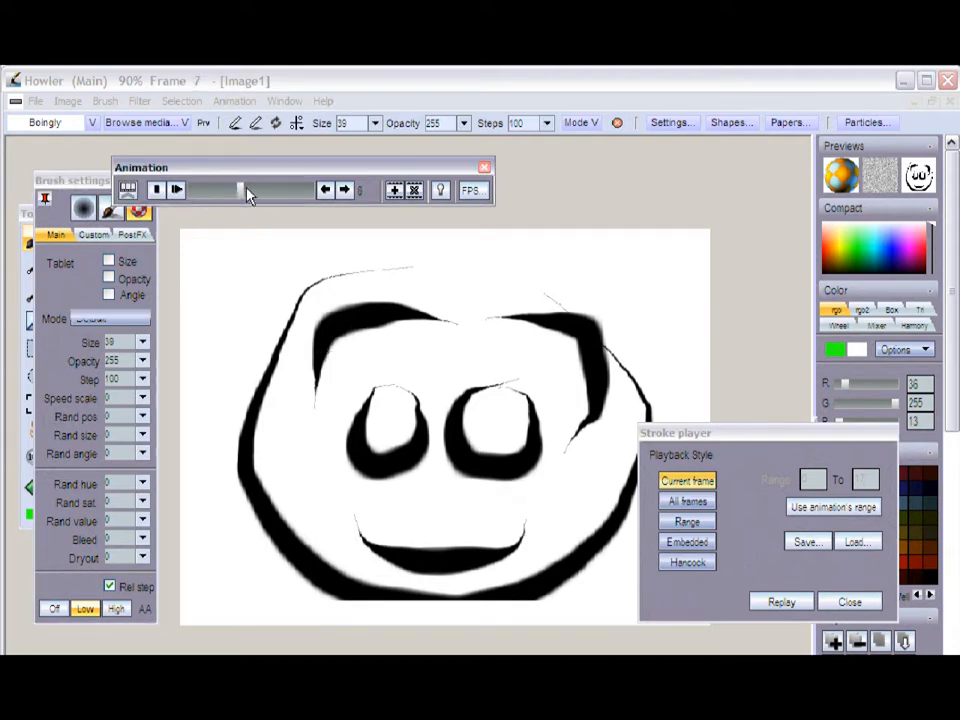
pyautogui.click(127, 191)
pyautogui.moveTo(158, 168); pyautogui.dragTo(231, 153)
pyautogui.moveTo(335, 232); pyautogui.dragTo(240, 229)
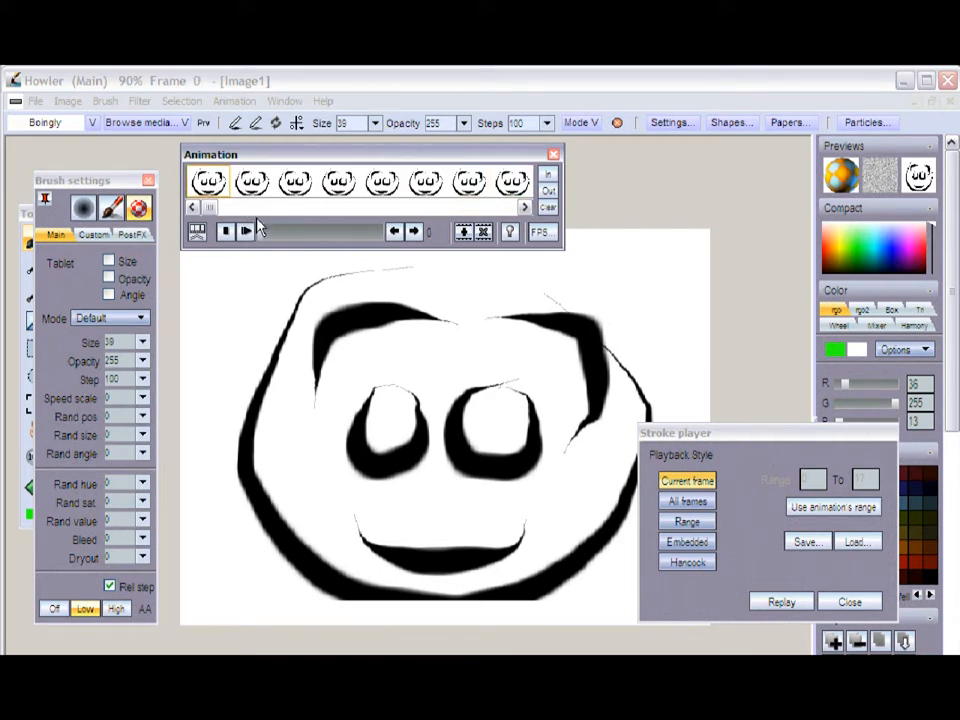
# - Open the Timeline editor and choose the Transform effect
pyautogui.click(234, 102)
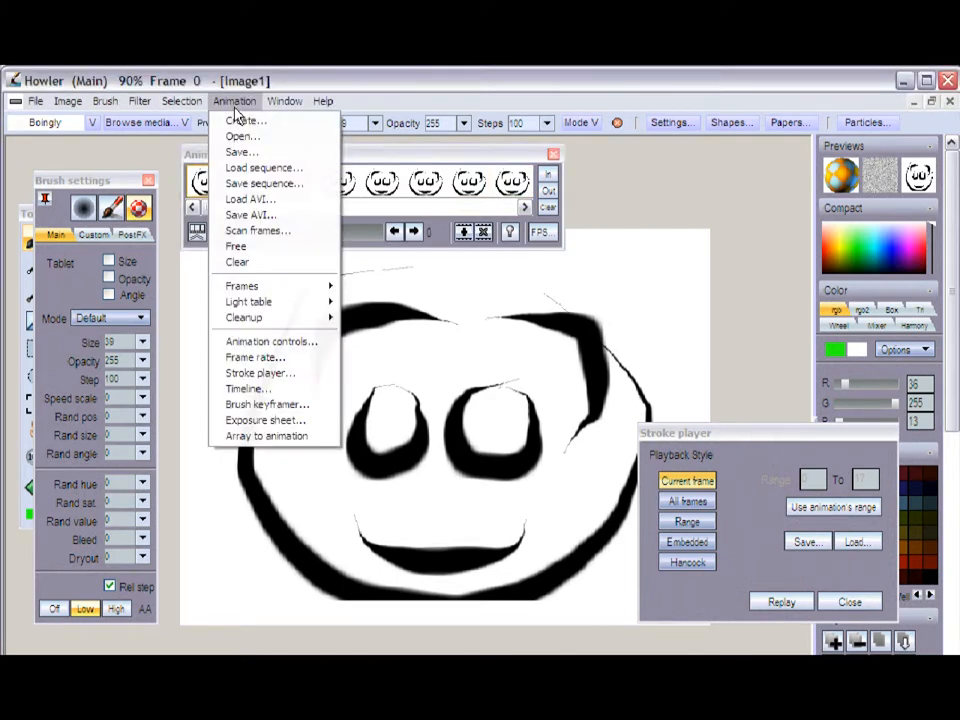
pyautogui.click(262, 387)
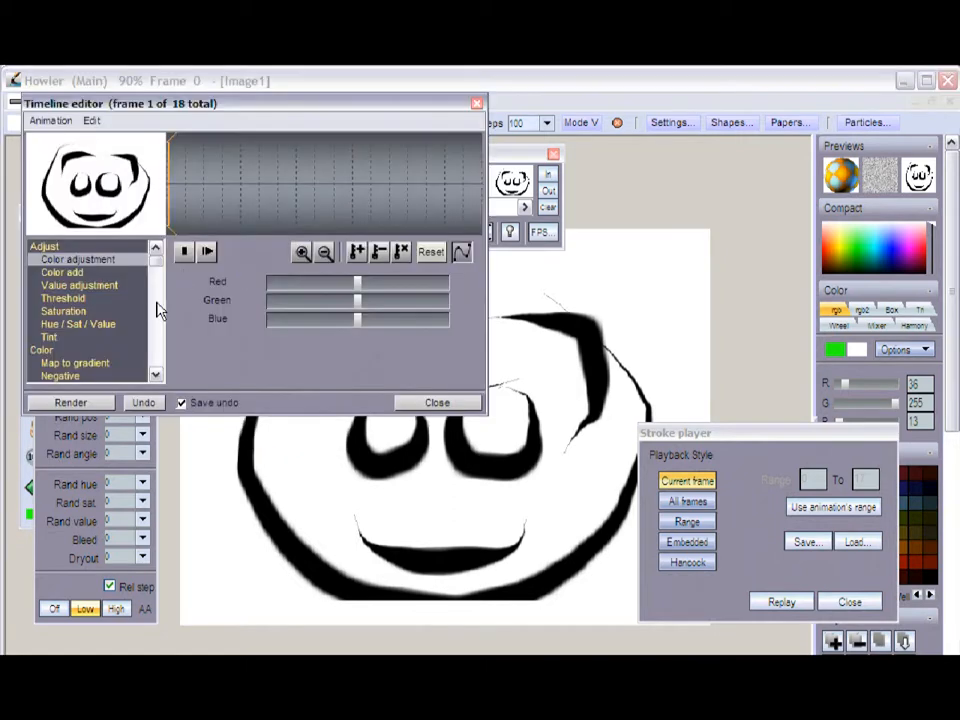
pyautogui.moveTo(156, 261); pyautogui.dragTo(156, 312)
pyautogui.click(108, 298)
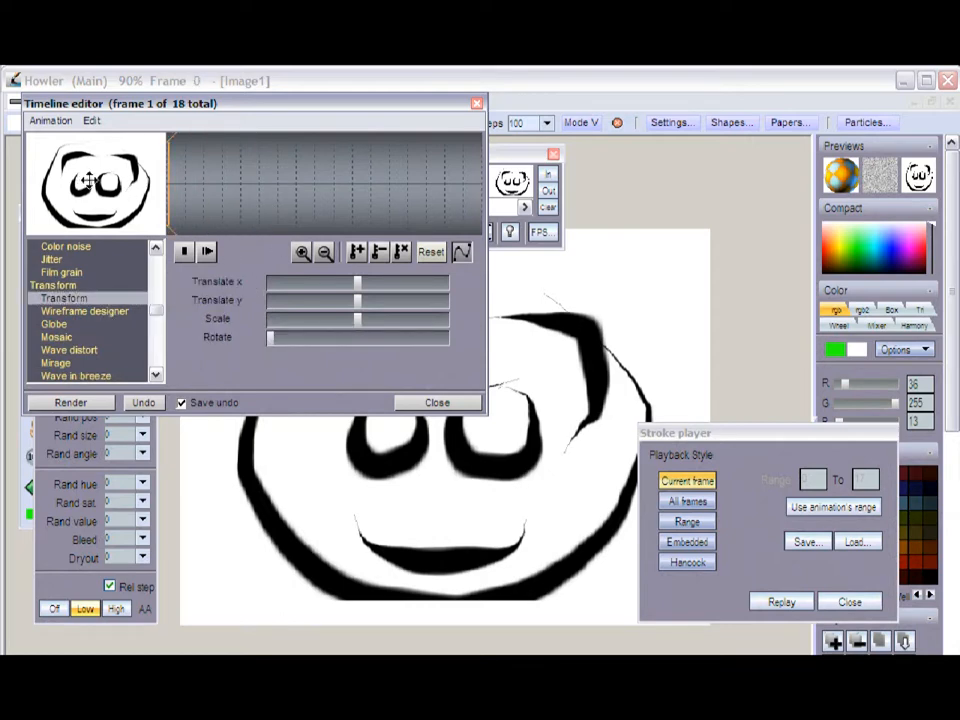
# - Add a Transform keyframe on the last frame, and on frame 9 set the scale to 112 and the rotation to 13
pyautogui.moveTo(412, 214); pyautogui.dragTo(472, 214)
pyautogui.click(357, 249)
pyautogui.click(315, 208)
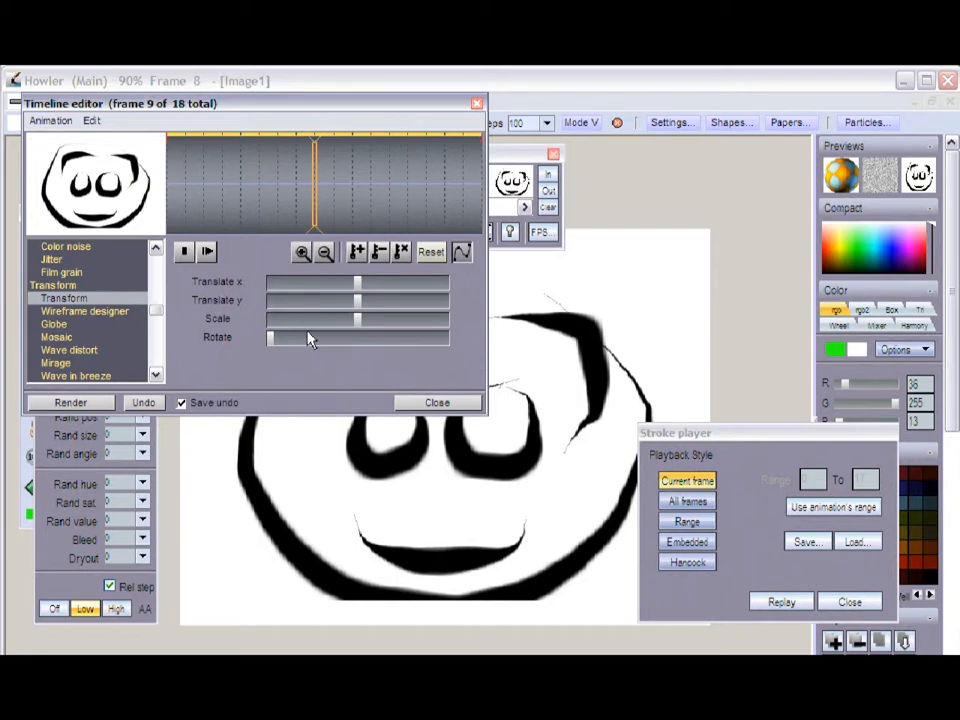
pyautogui.moveTo(362, 323); pyautogui.dragTo(368, 322)
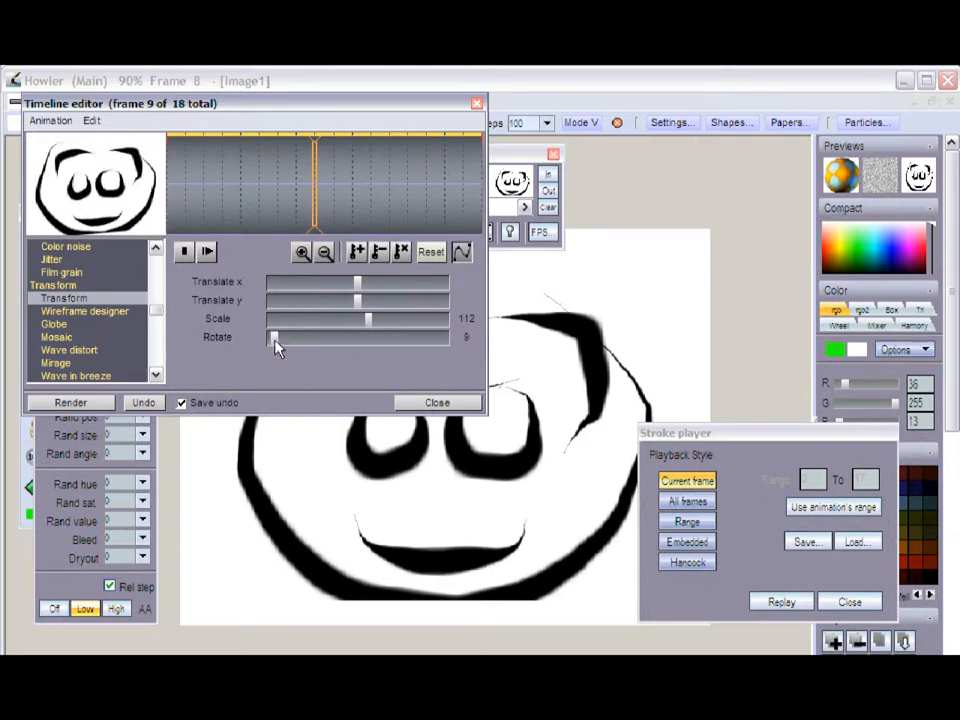
pyautogui.moveTo(275, 341); pyautogui.dragTo(277, 341)
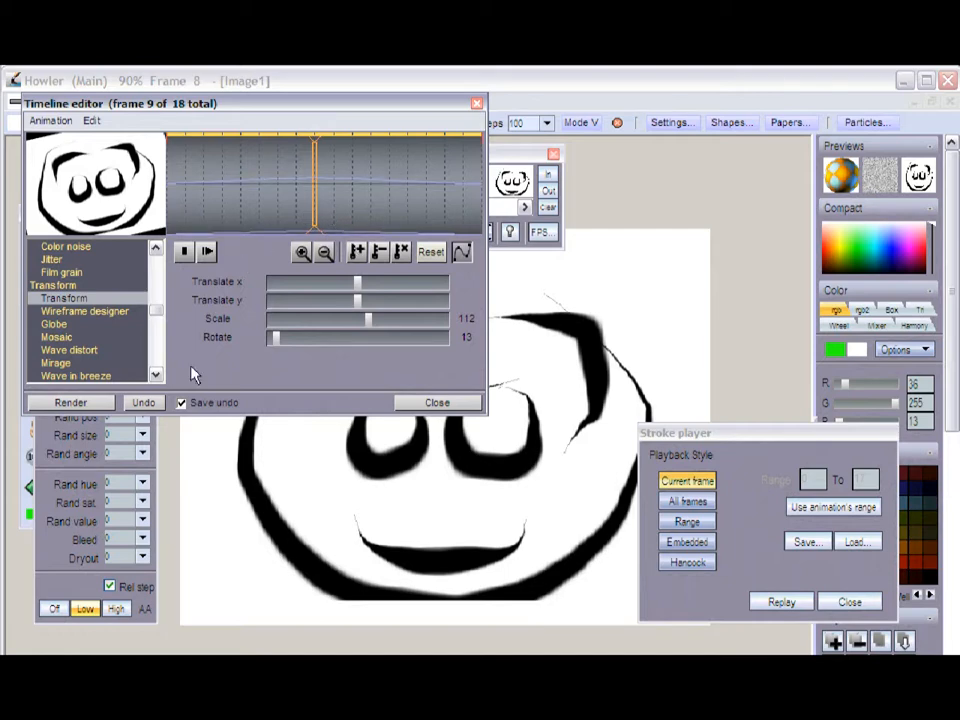
# - Render the Transform effect over all 18 frames, close the Timeline editor and preview the animation
pyautogui.click(64, 403)
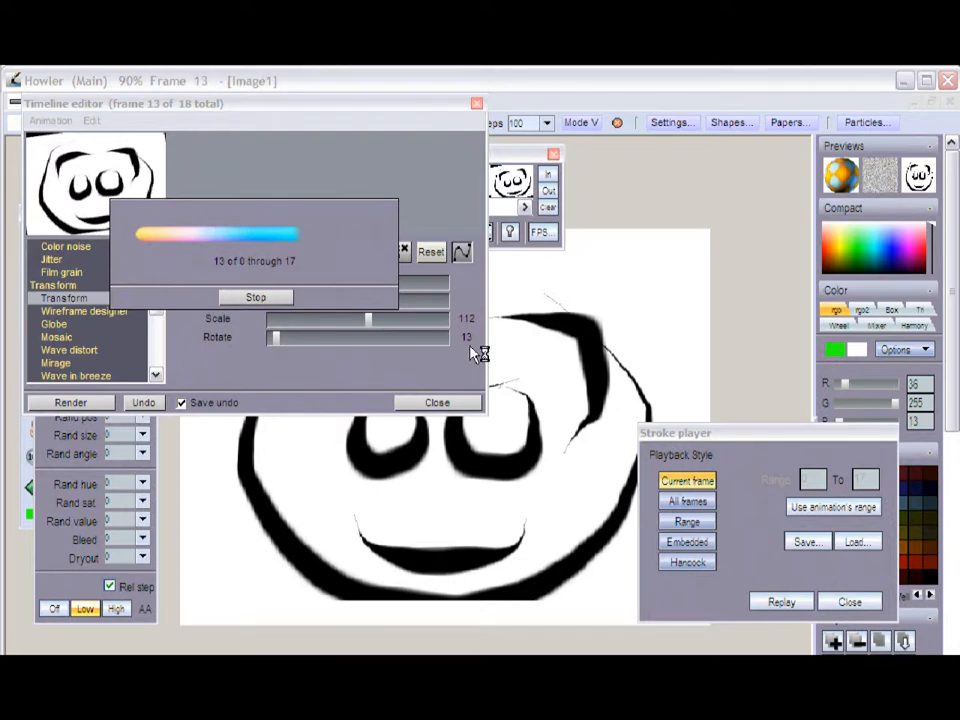
pyautogui.click(477, 103)
pyautogui.click(247, 231)
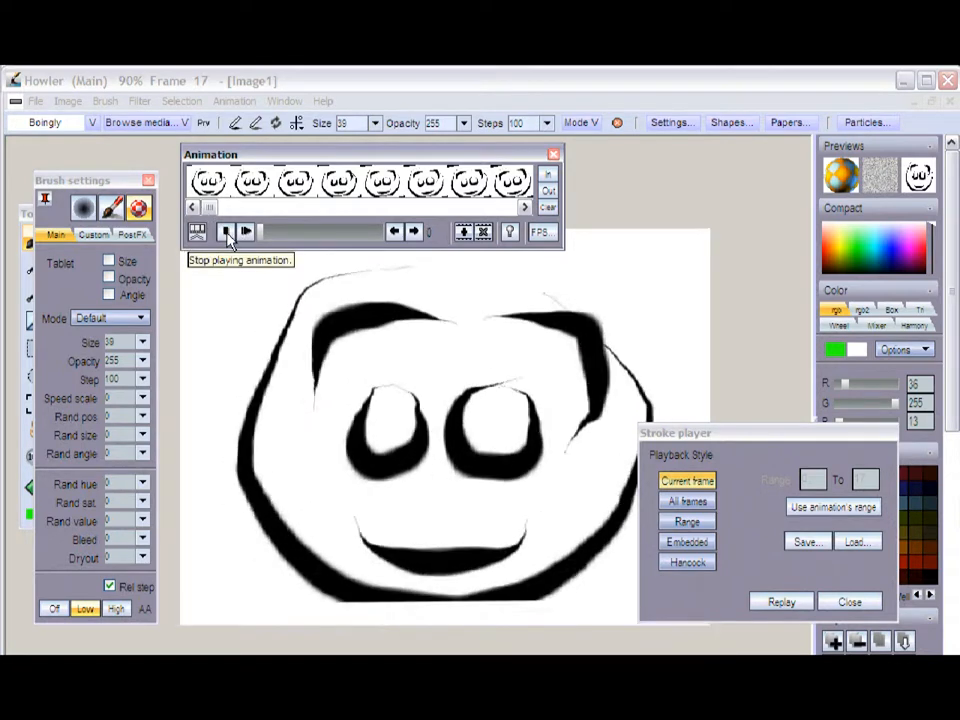
pyautogui.click(227, 232)
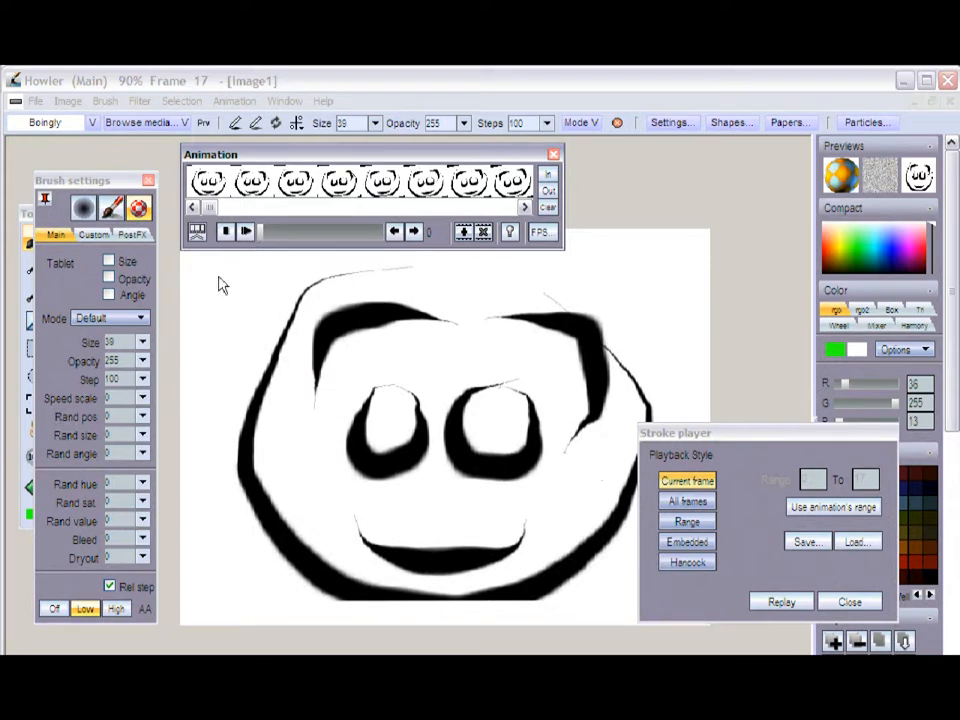
# - Try replaying the recorded stroke with the Boingly brush on the current frame only, and undo it after closing the brush settings
pyautogui.click(782, 602)
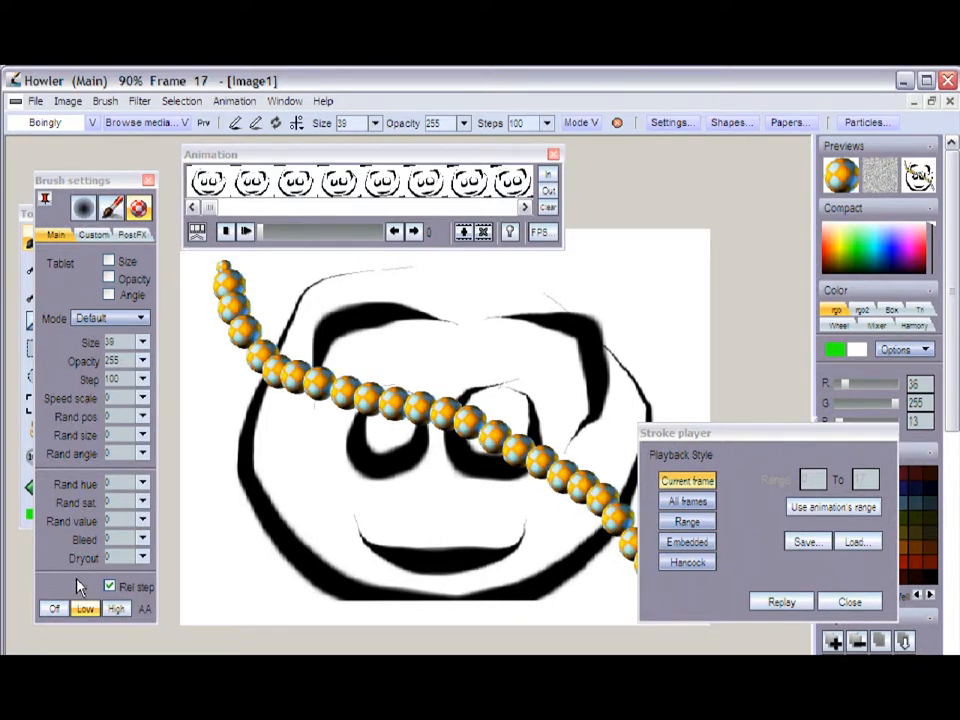
pyautogui.click(148, 180)
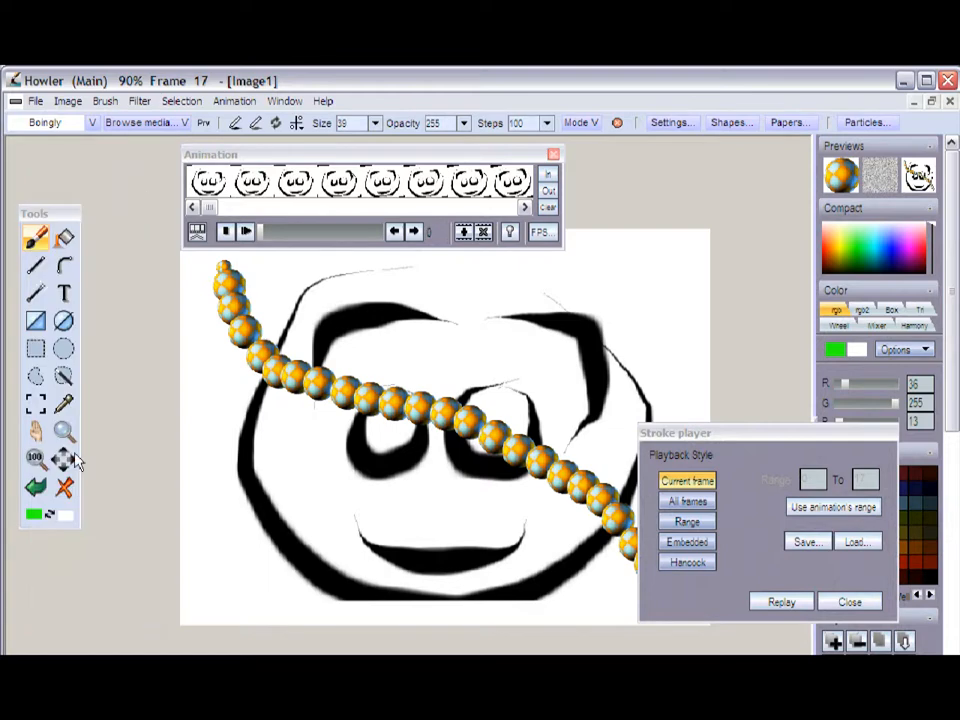
pyautogui.click(35, 487)
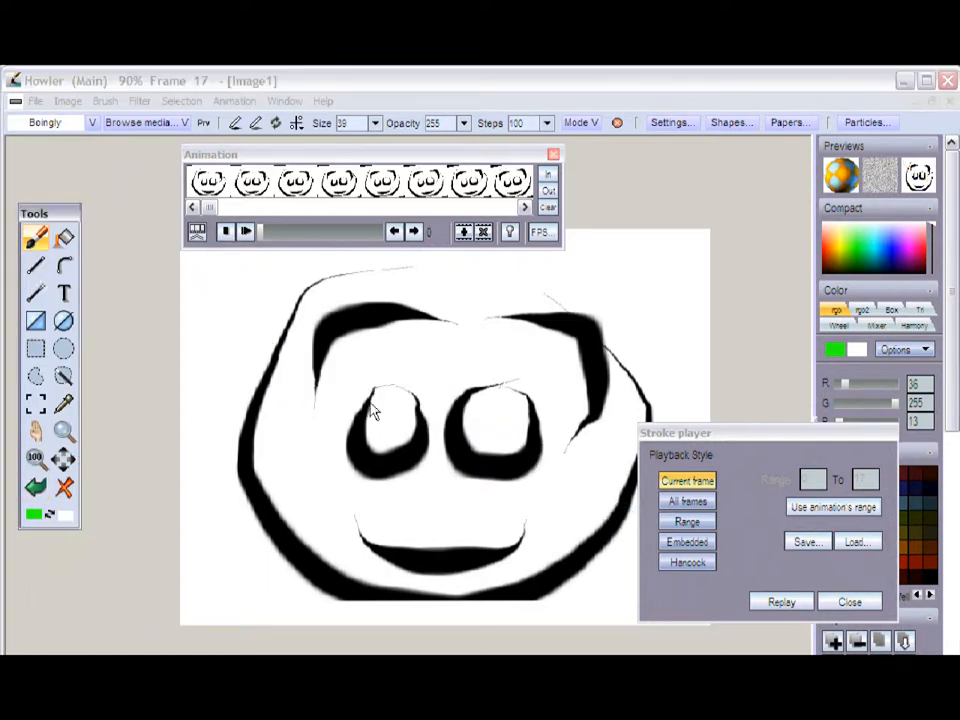
# - Replay the recorded stroke with the Boingly brush spread over all frames, and preview the animation
pyautogui.click(705, 503)
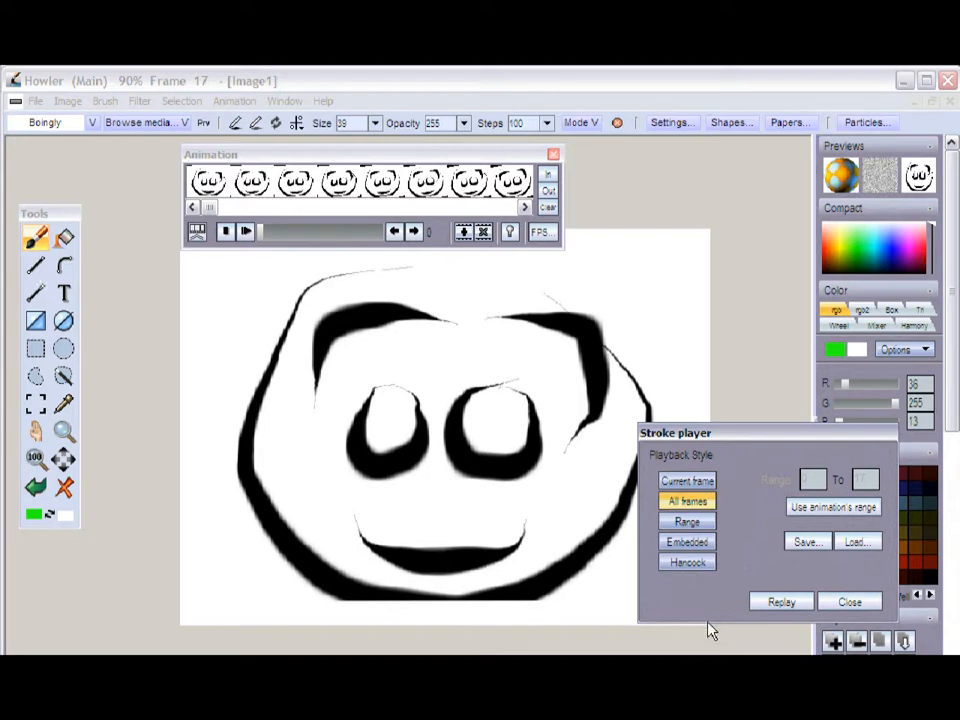
pyautogui.click(783, 603)
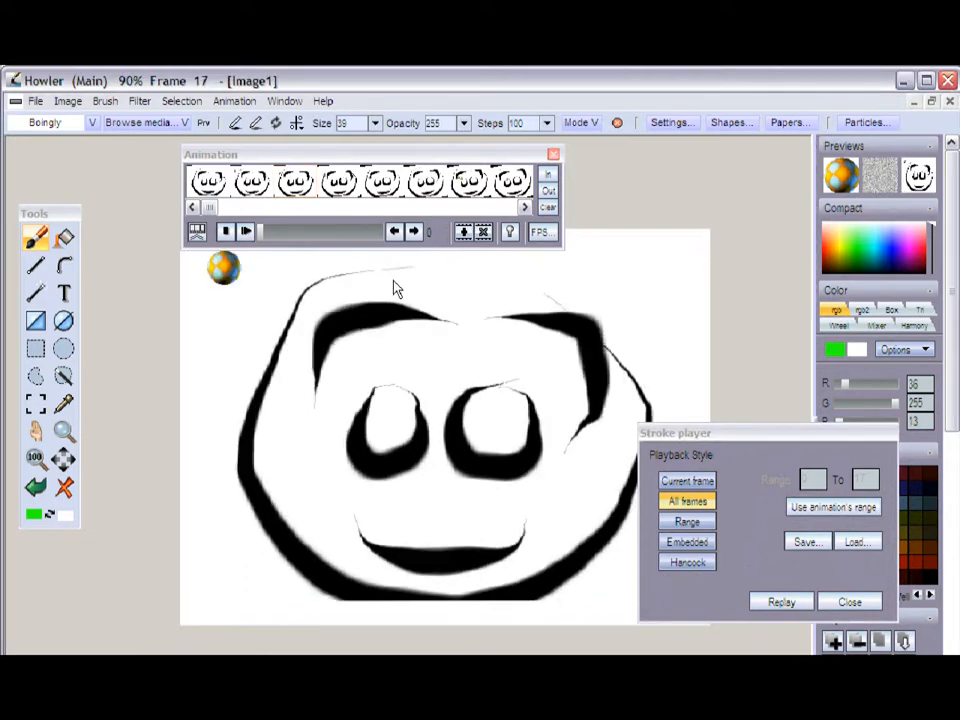
pyautogui.click(247, 232)
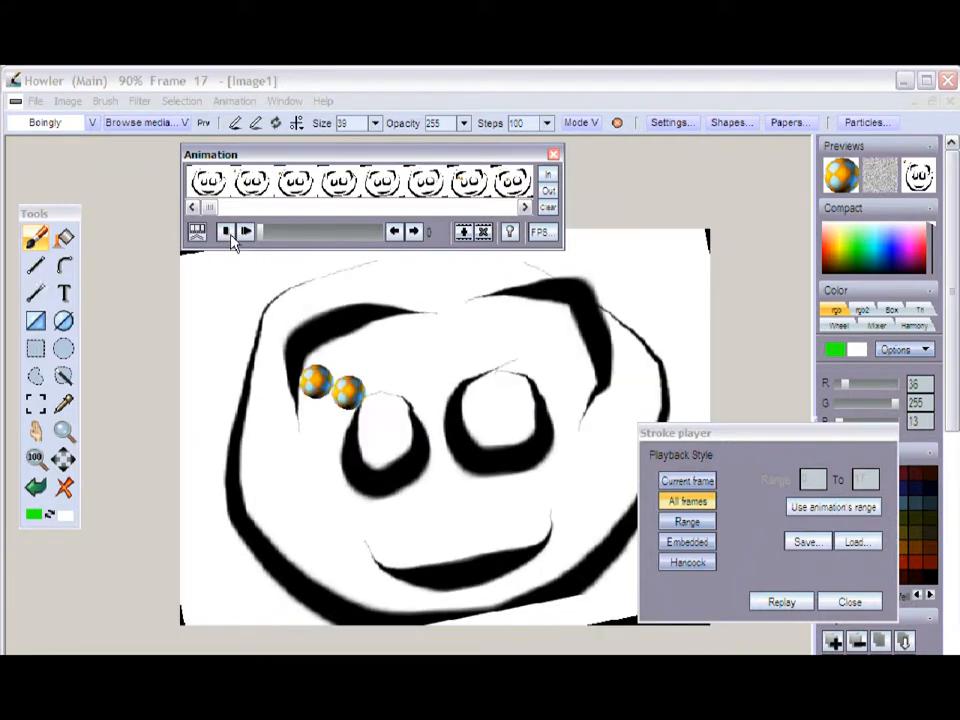
pyautogui.click(226, 232)
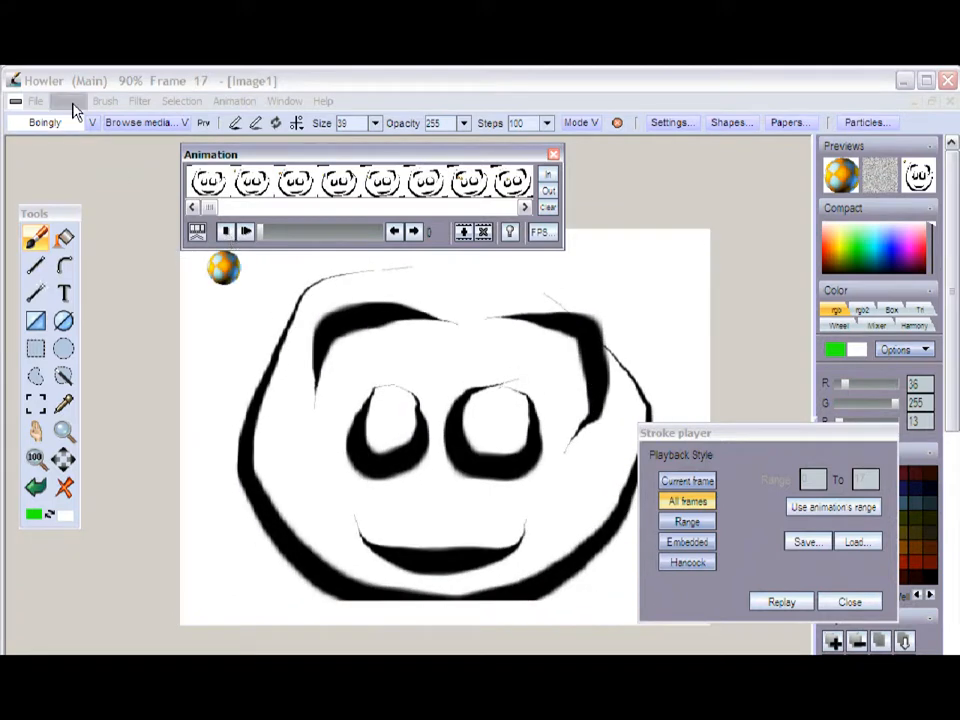
# - Adjust the Boingly brush in the Brush buffer to scale 200 and hue -144
pyautogui.click(102, 102)
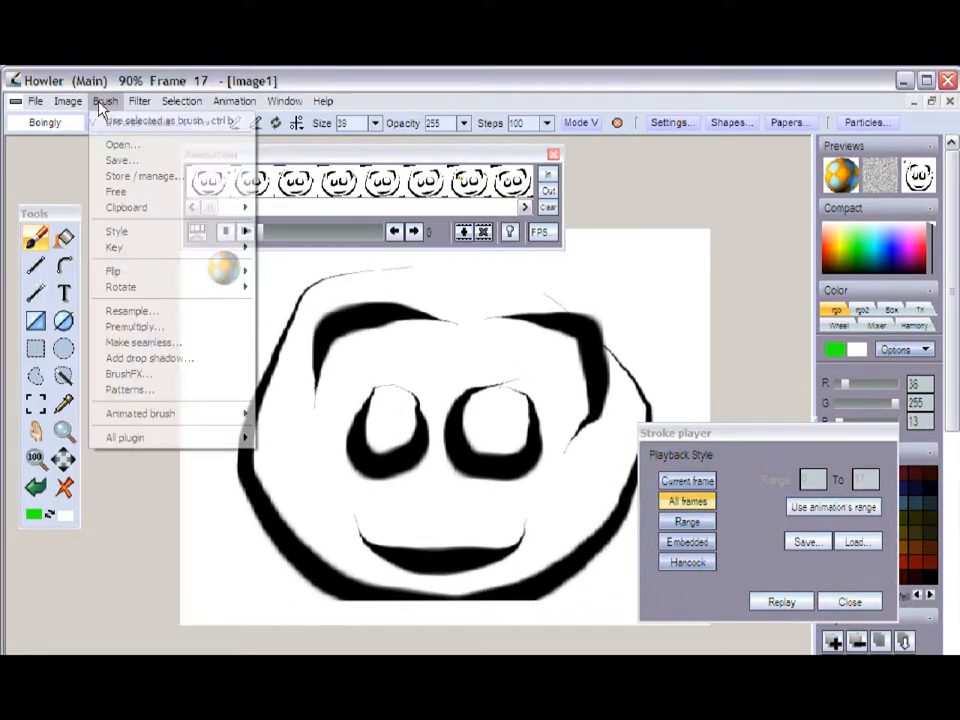
pyautogui.click(134, 180)
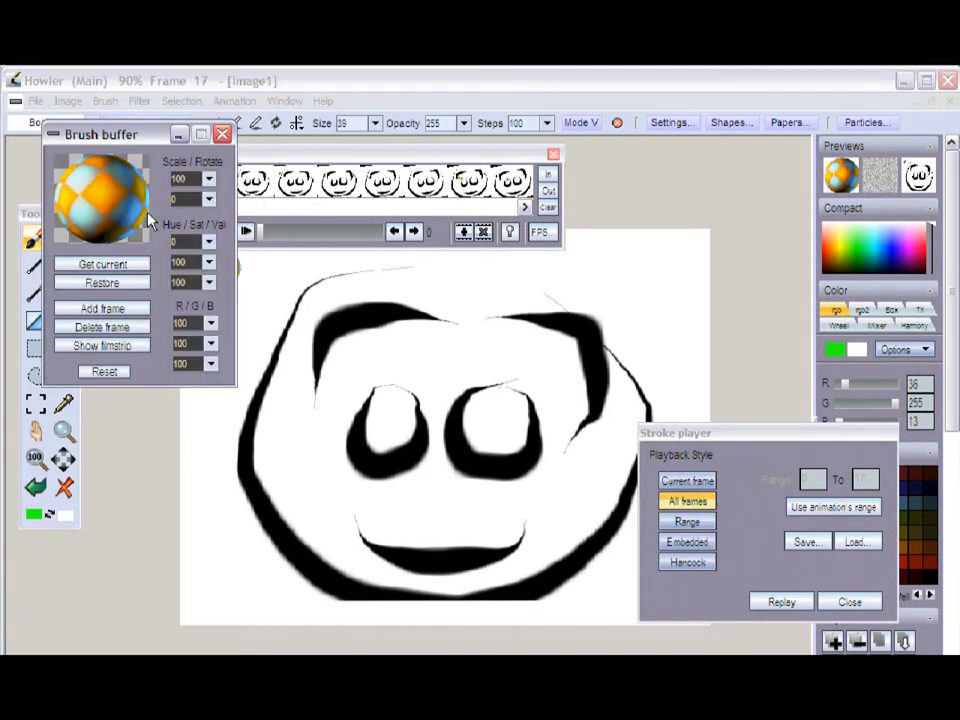
pyautogui.click(209, 180)
pyautogui.moveTo(200, 199); pyautogui.dragTo(224, 200)
pyautogui.moveTo(210, 243)
pyautogui.mouseDown()
pyautogui.moveTo(196, 268)
pyautogui.moveTo(124, 271)
pyautogui.mouseUp()
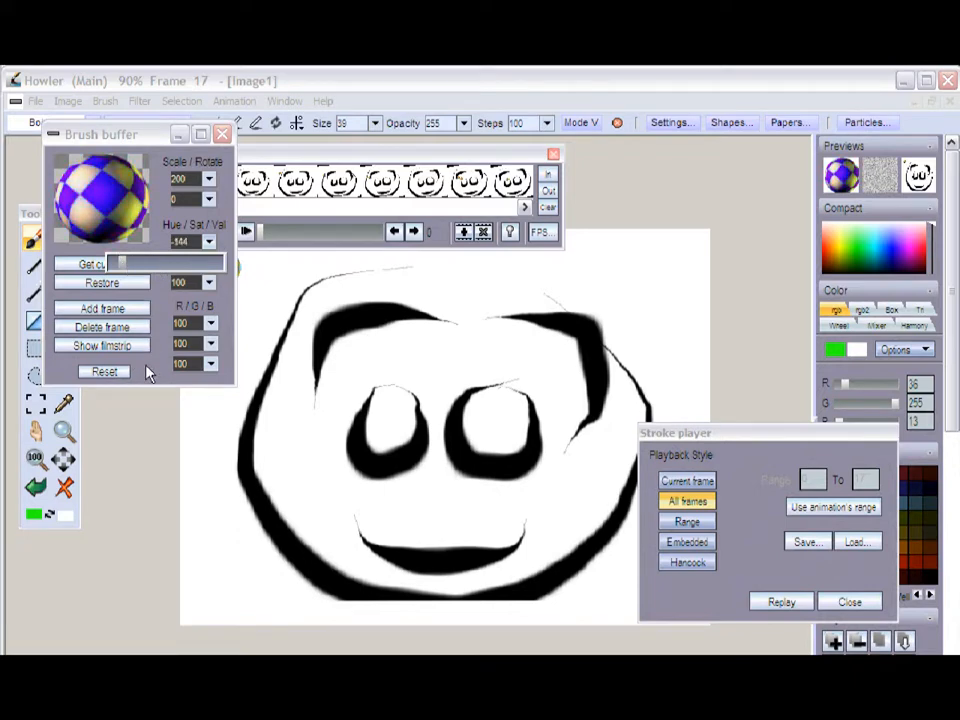
pyautogui.click(181, 364)
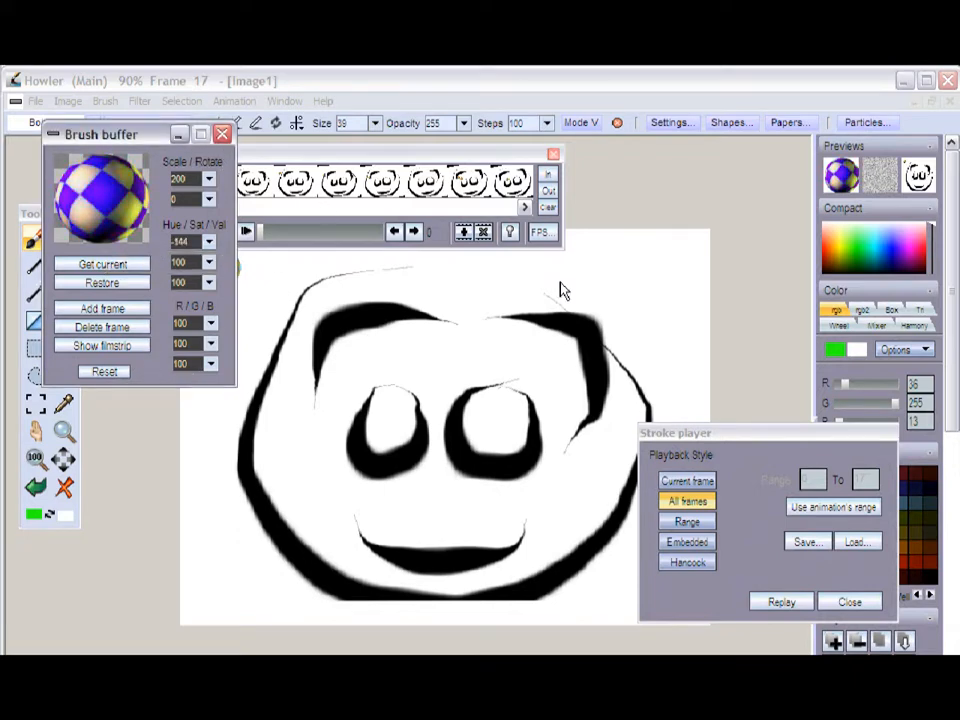
# - Replay the recorded stroke over all frames with the recoloured brush, preview the animation and close the Brush buffer
pyautogui.click(702, 508)
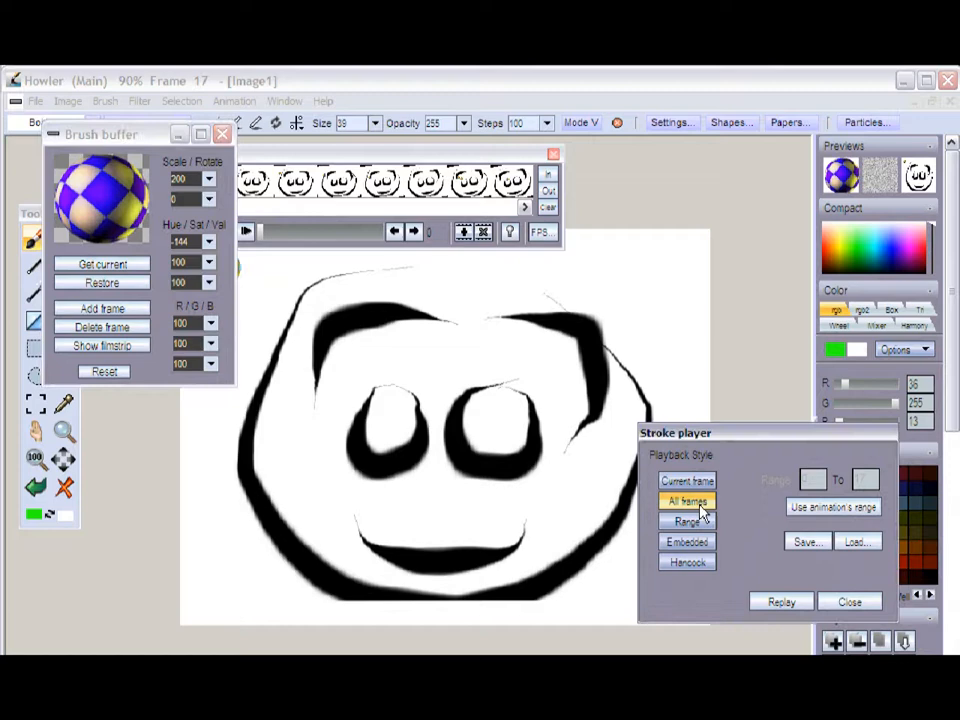
pyautogui.click(794, 602)
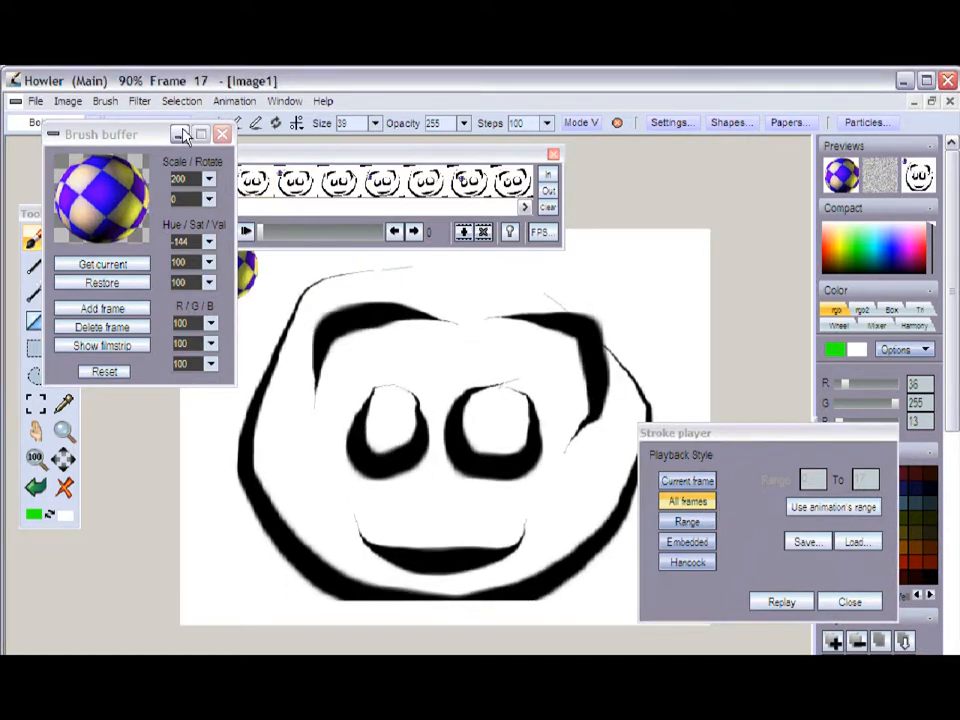
pyautogui.moveTo(279, 161); pyautogui.dragTo(460, 173)
pyautogui.click(427, 248)
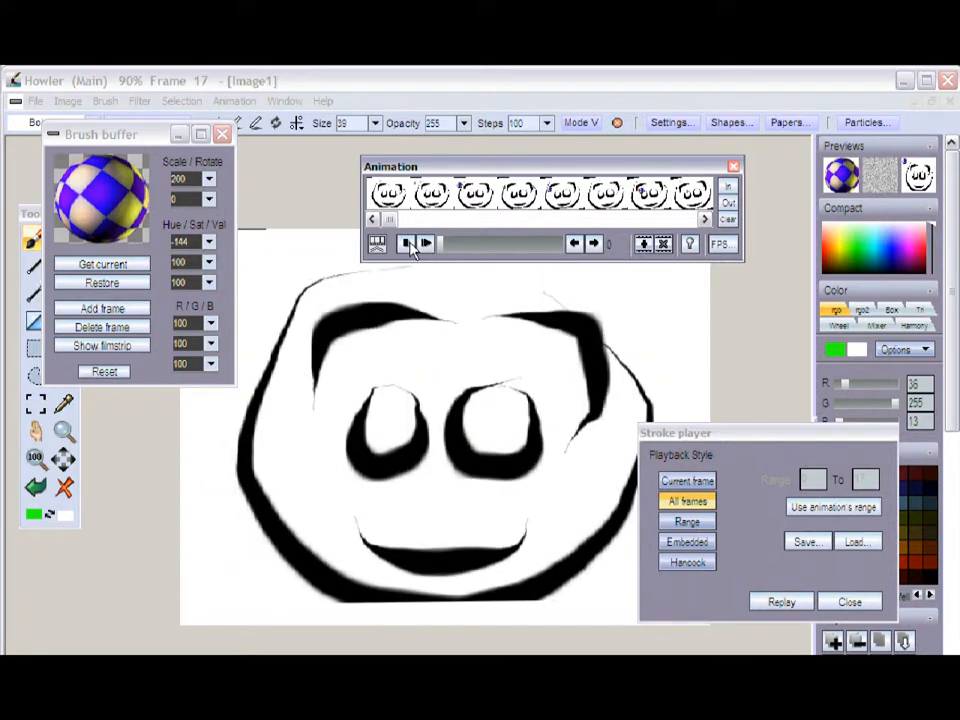
pyautogui.click(223, 136)
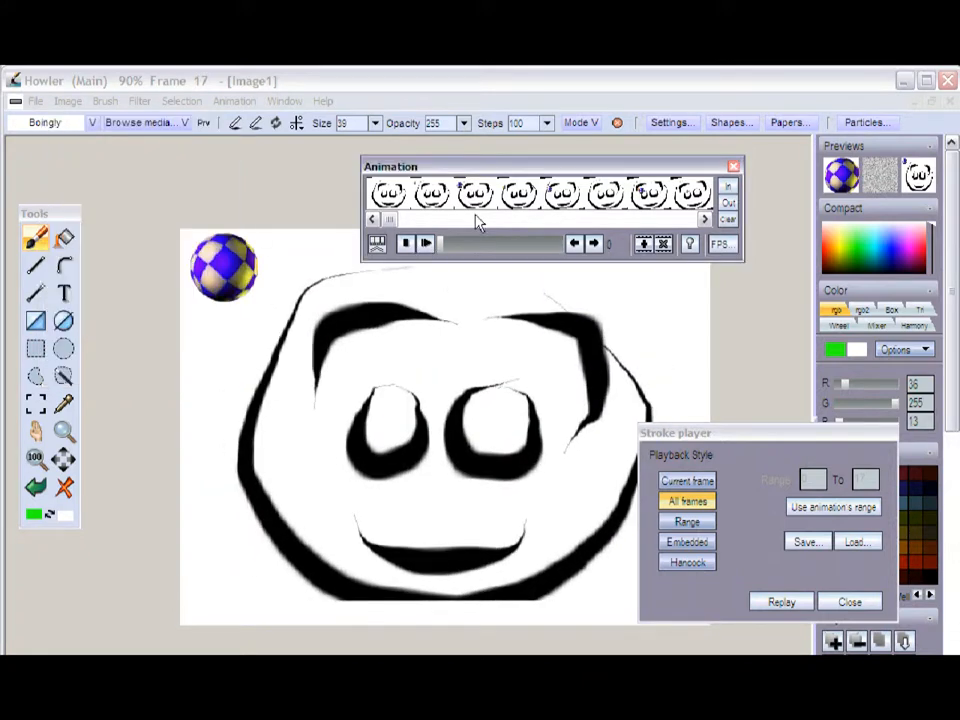
pyautogui.moveTo(476, 171); pyautogui.dragTo(407, 190)
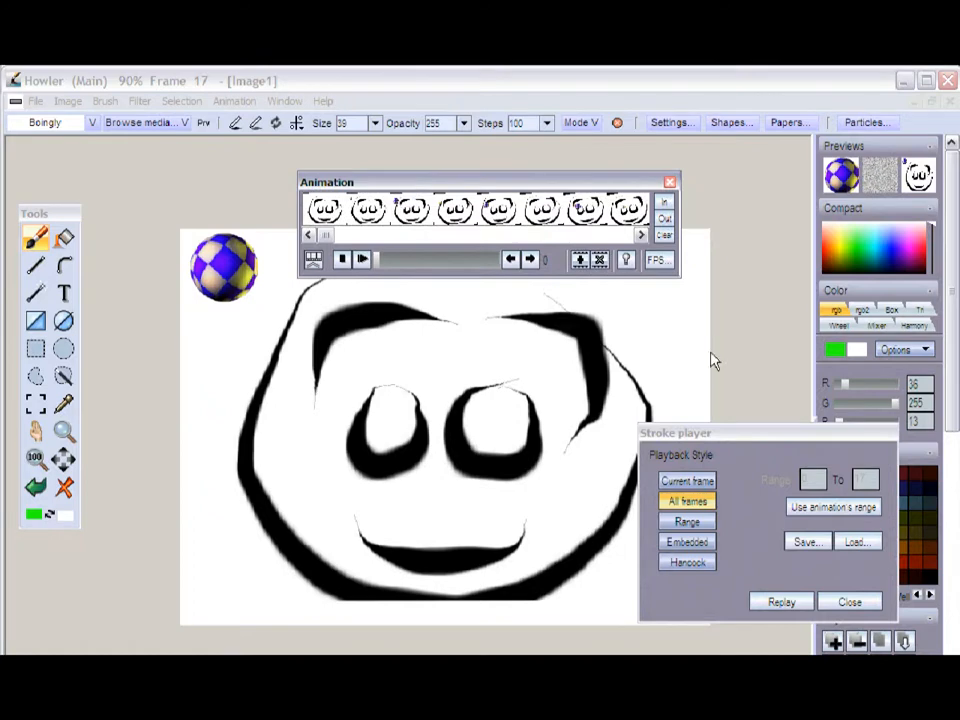